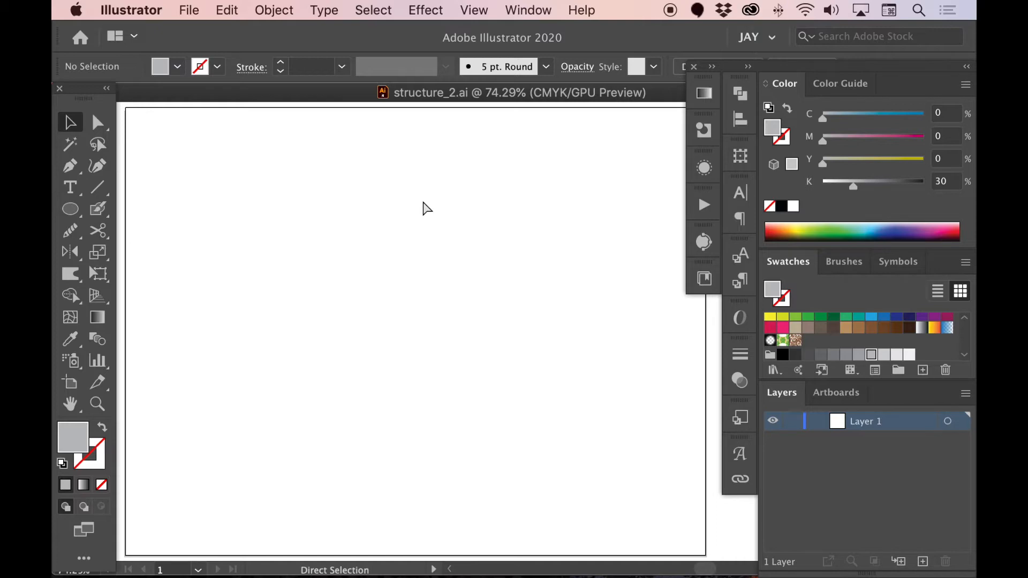
# Step: Place render_ref3.png as a linked image on the artboard, scaled up from its upper-left corner, and deselect it
pyautogui.press('super+shift+p')
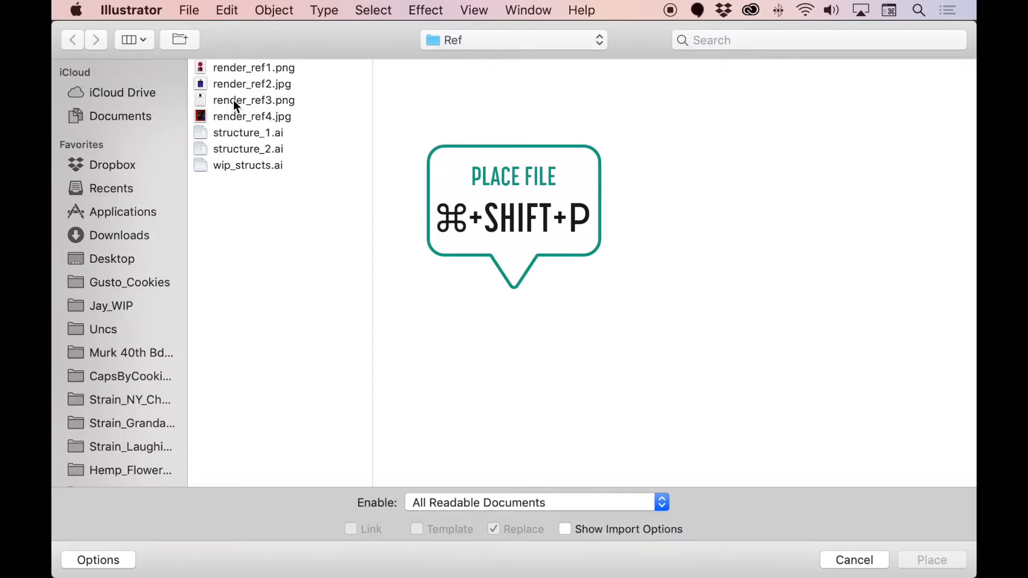
pyautogui.click(234, 100)
pyautogui.click(936, 562)
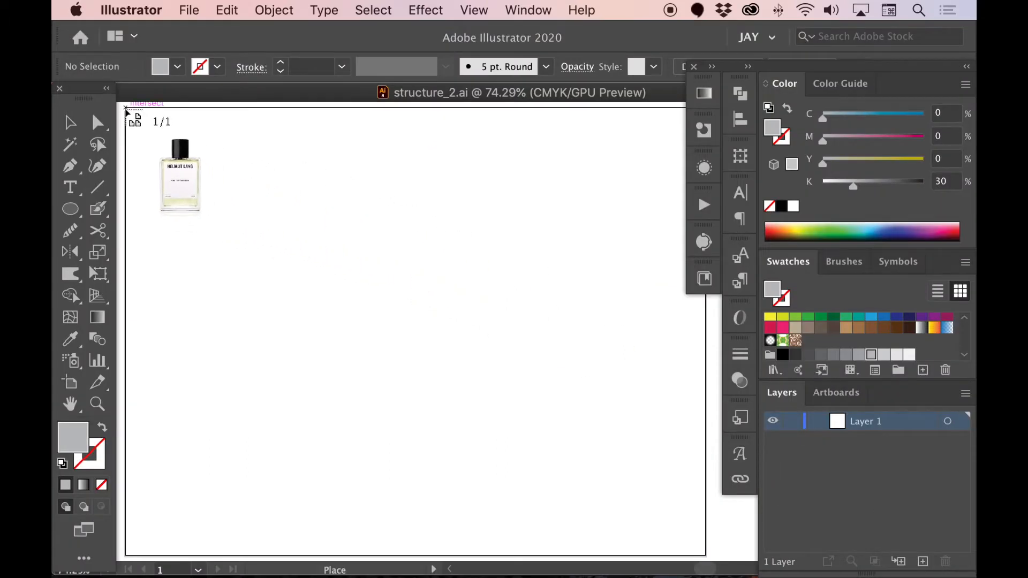
pyautogui.moveTo(126, 109); pyautogui.dragTo(419, 491)
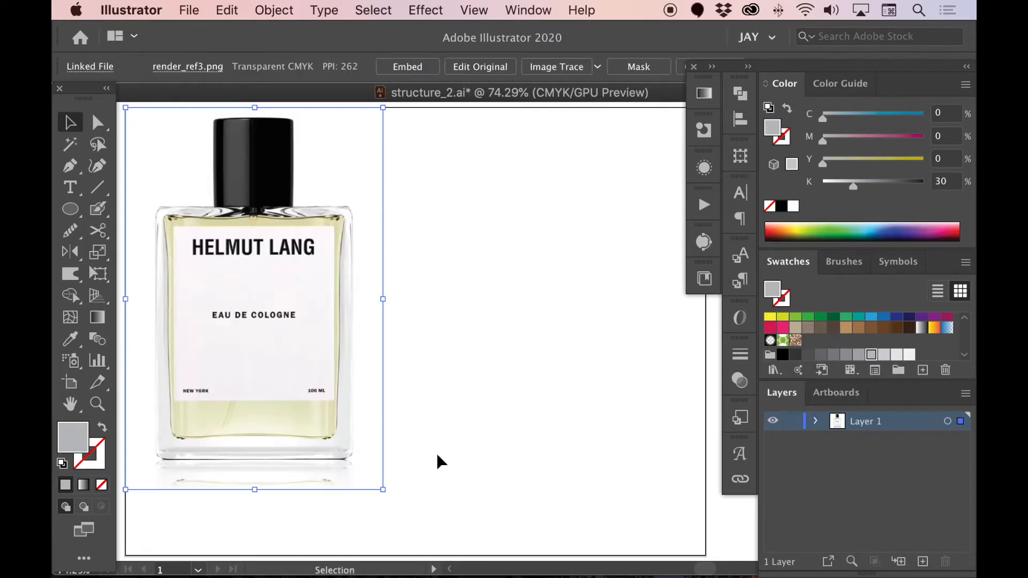
pyautogui.click(513, 198)
pyautogui.press('a')
pyautogui.click(510, 212)
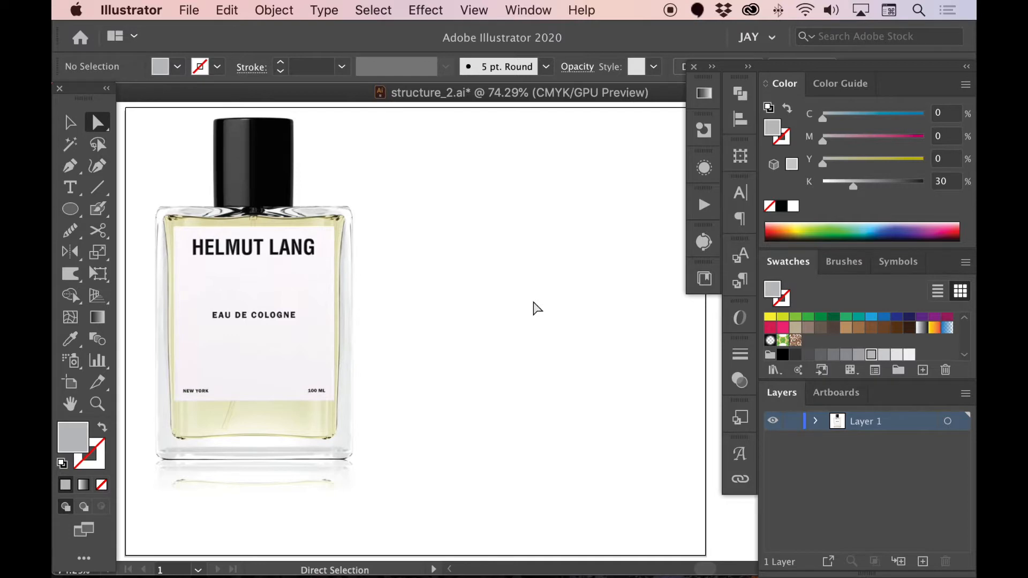
# Step: Draw a rectangle over the bottle's outer glass body with no fill and a pink stroke (C0 M95 Y20 K0)
pyautogui.press('m')
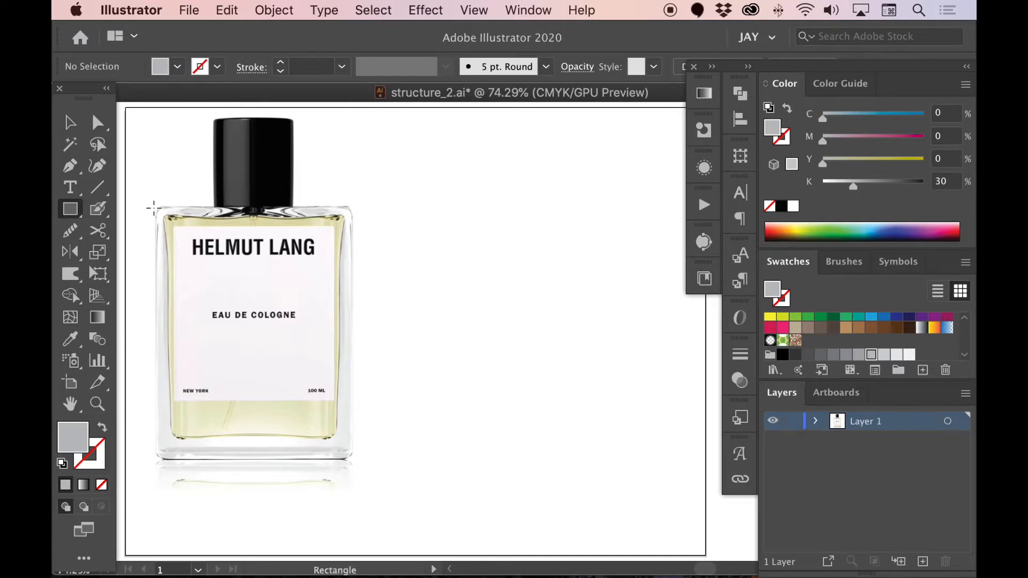
pyautogui.moveTo(156, 207); pyautogui.dragTo(352, 458)
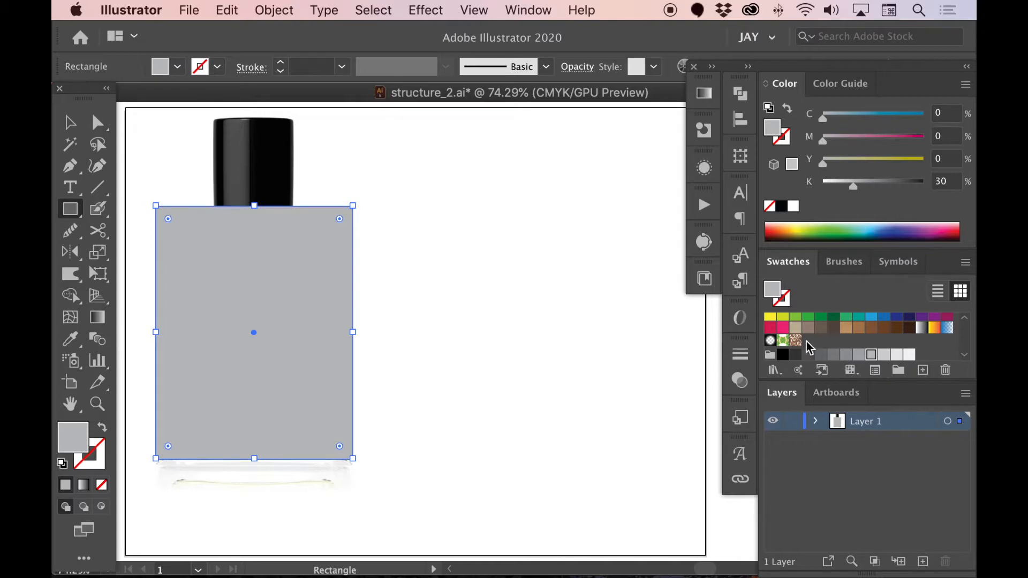
pyautogui.click(783, 329)
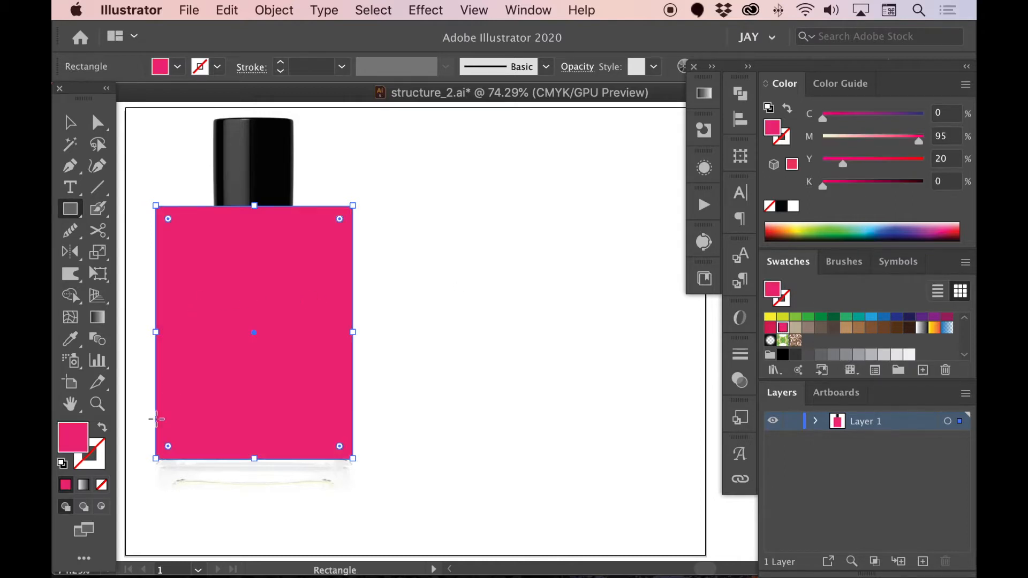
pyautogui.hotkey('shift', 'x')
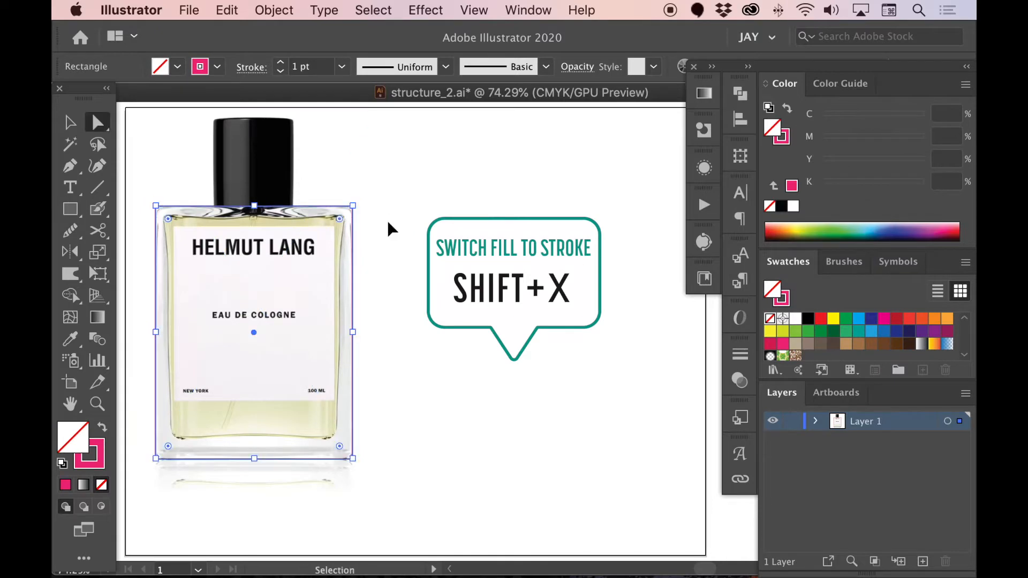
# Step: Round all four corners of the rectangle to match the bottle's outer glass corners
pyautogui.press('super+1')
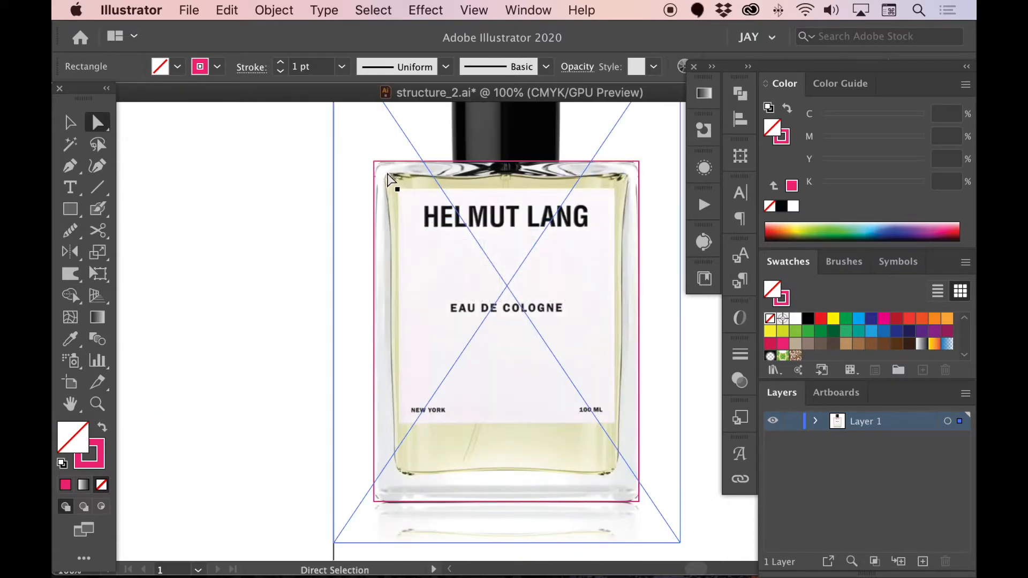
pyautogui.click(378, 166)
pyautogui.moveTo(383, 170)
pyautogui.mouseDown()
pyautogui.moveTo(387, 187)
pyautogui.moveTo(389, 175)
pyautogui.mouseUp()
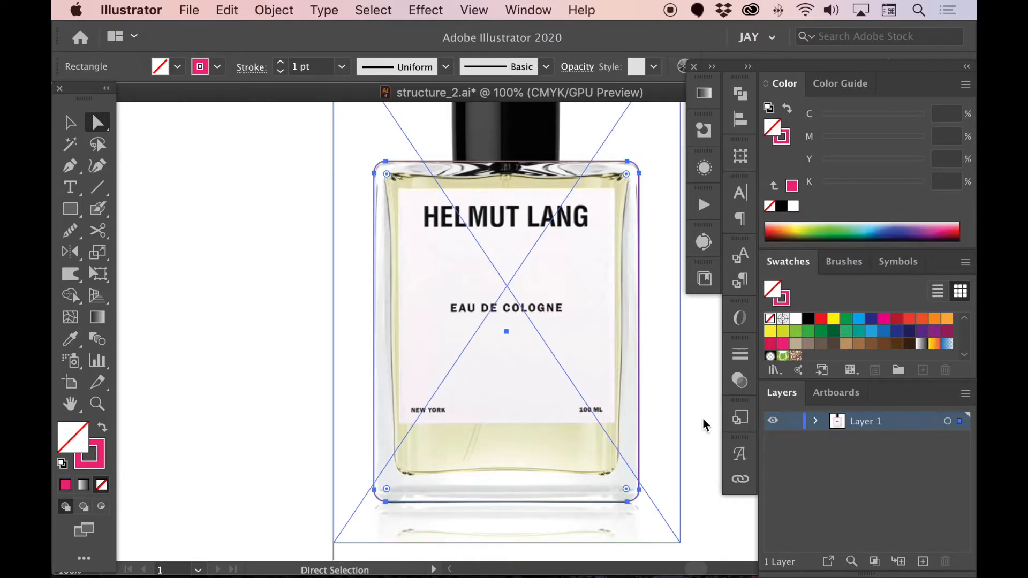
pyautogui.moveTo(667, 366); pyautogui.dragTo(626, 371)
pyautogui.click(663, 362)
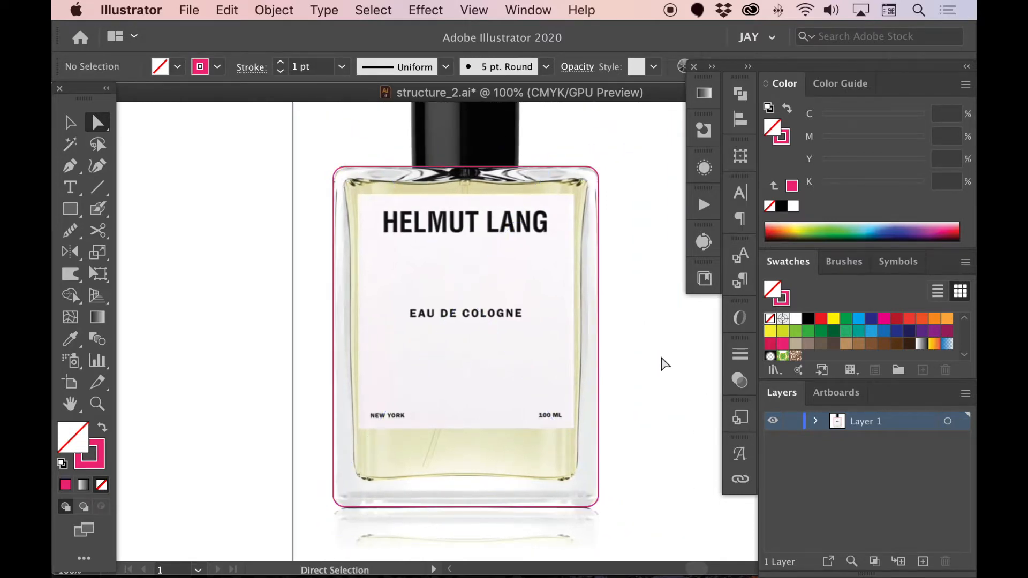
# Step: Trace the inner glass edge with the Pen tool from top centre to the upper-left corner, smart guides off, aiming the corner handle down the side
pyautogui.moveTo(524, 258); pyautogui.dragTo(551, 281)
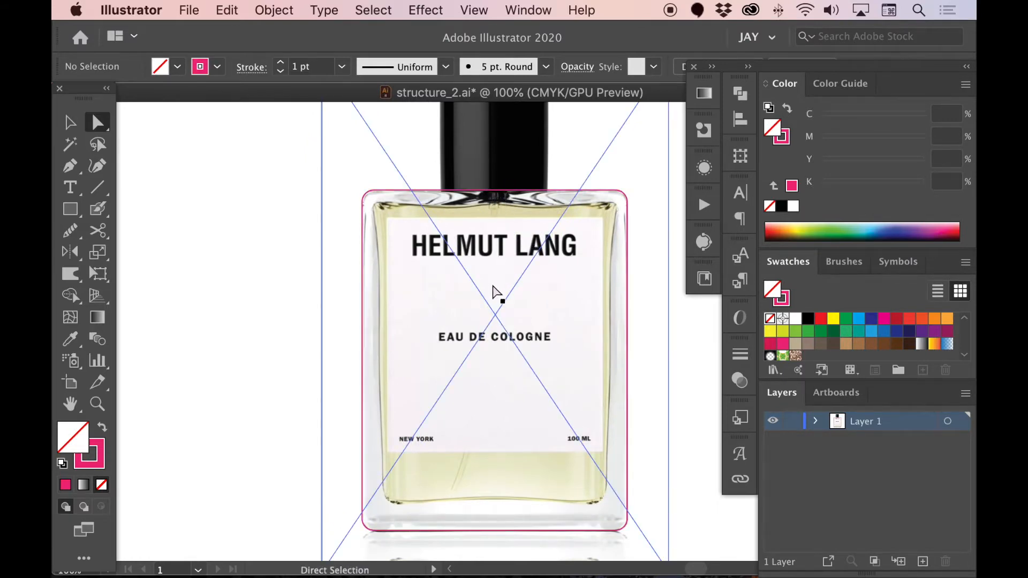
pyautogui.press('p')
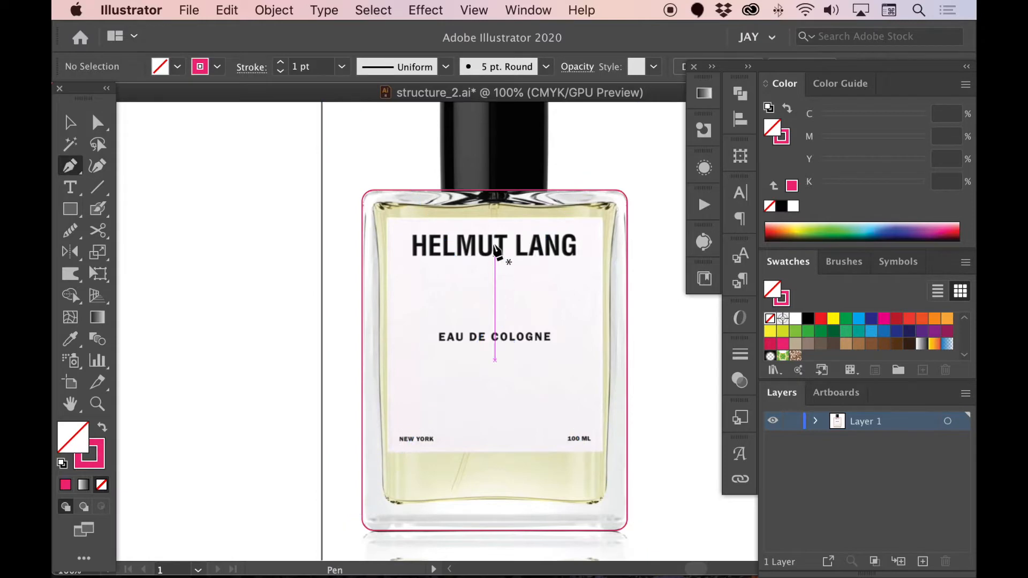
pyautogui.click(494, 204)
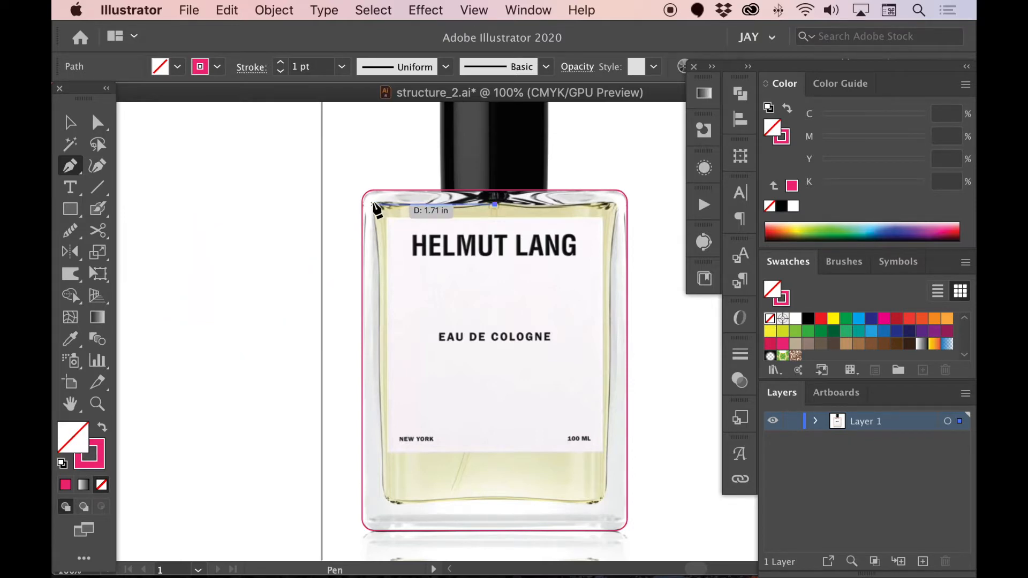
pyautogui.press('super+u')
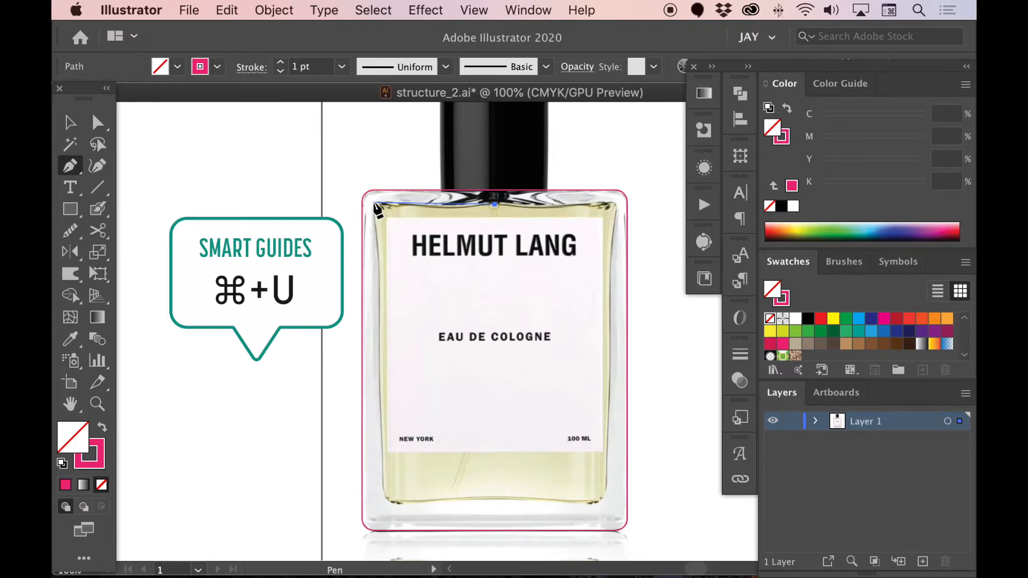
pyautogui.moveTo(373, 203); pyautogui.dragTo(284, 192)
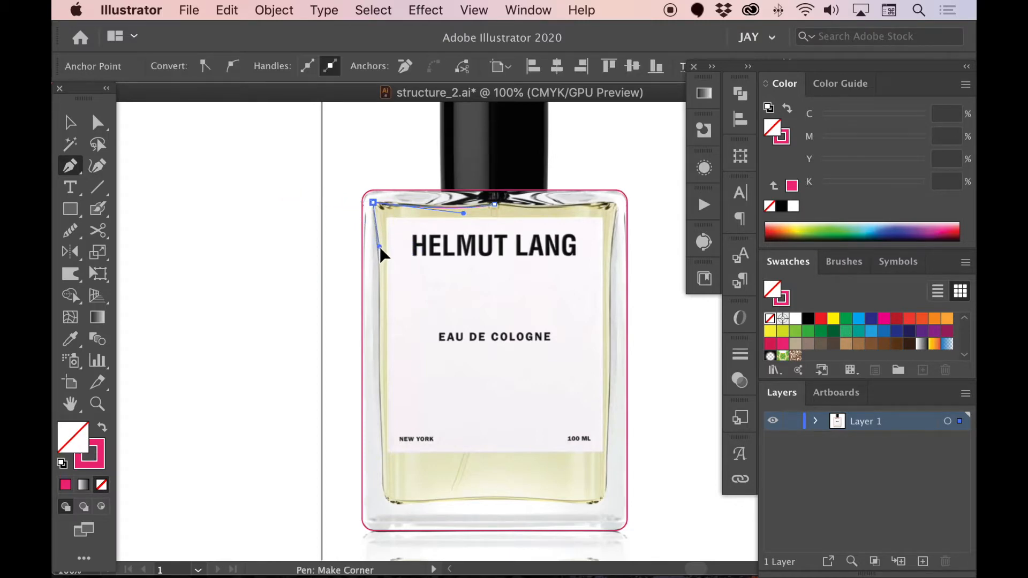
pyautogui.moveTo(383, 261); pyautogui.dragTo(381, 267)
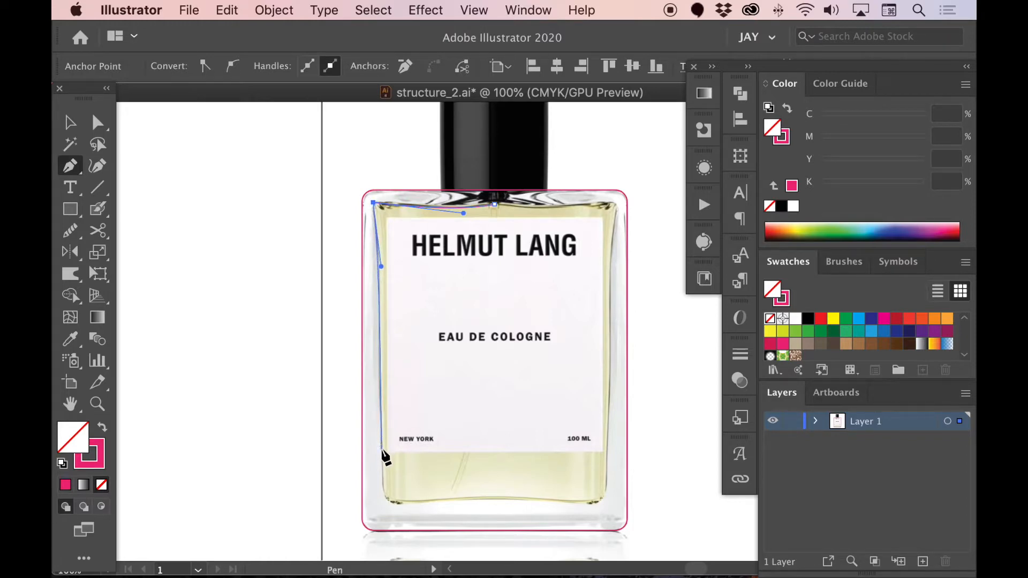
# Step: Continue the Pen path down the inner left side and along the base to its centre, with smart guides back on
pyautogui.moveTo(380, 333); pyautogui.dragTo(382, 359)
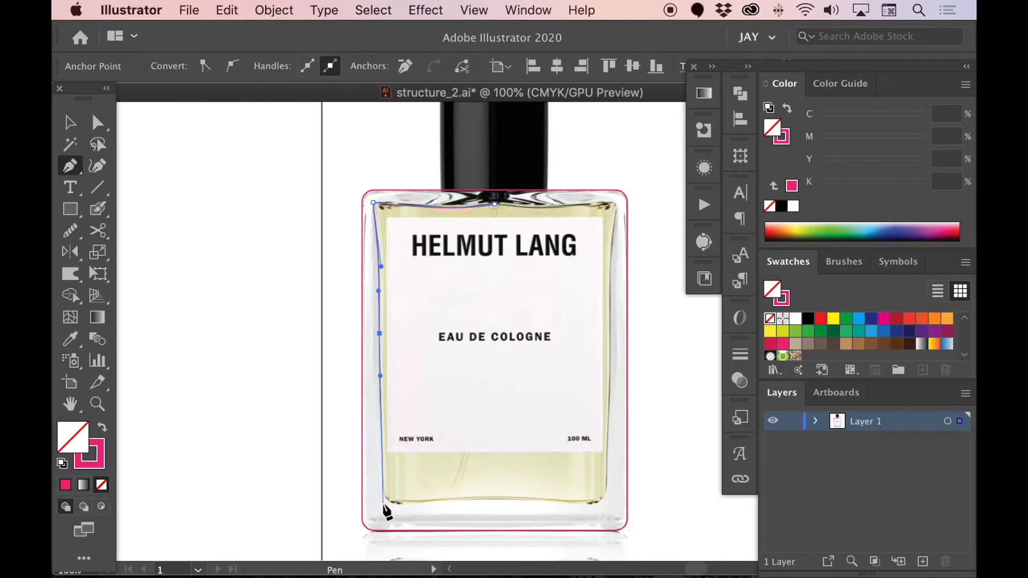
pyautogui.click(383, 503)
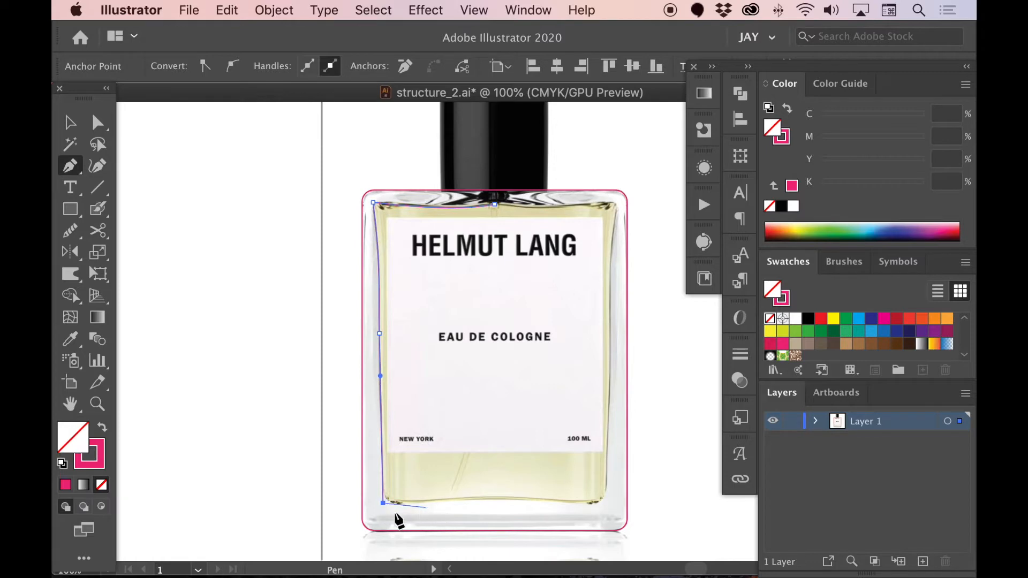
pyautogui.press('super')
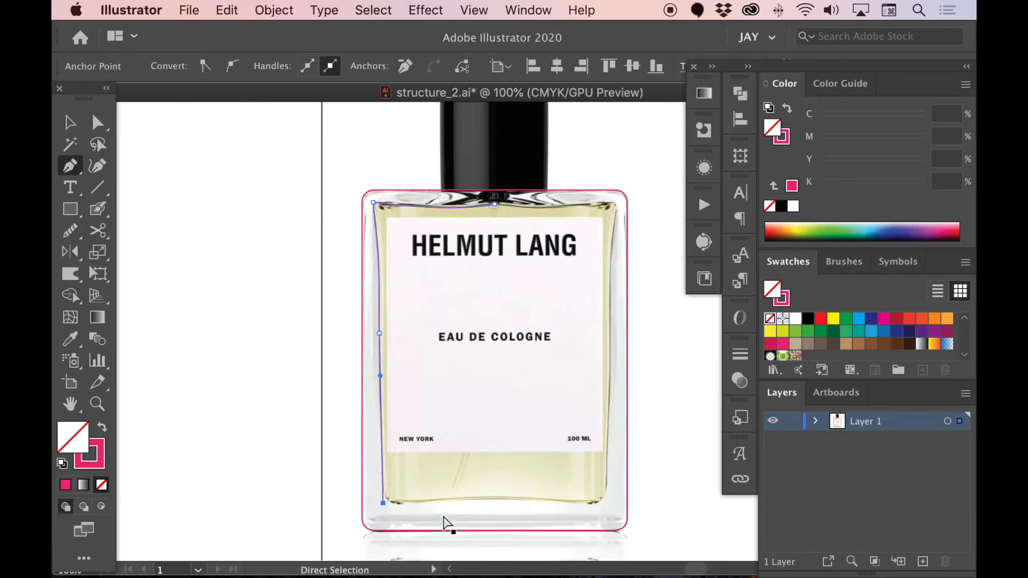
pyautogui.press('super+u')
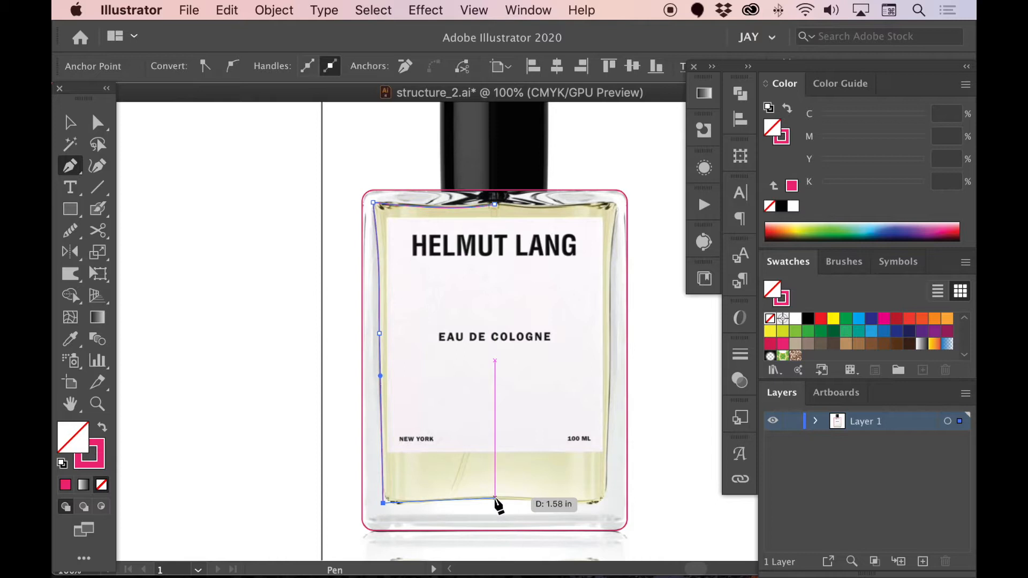
pyautogui.moveTo(494, 498); pyautogui.dragTo(542, 497)
# Step: In outline view, select the half path and reflect a copy of it across its top-centre endpoint to form the right half
pyautogui.press('a')
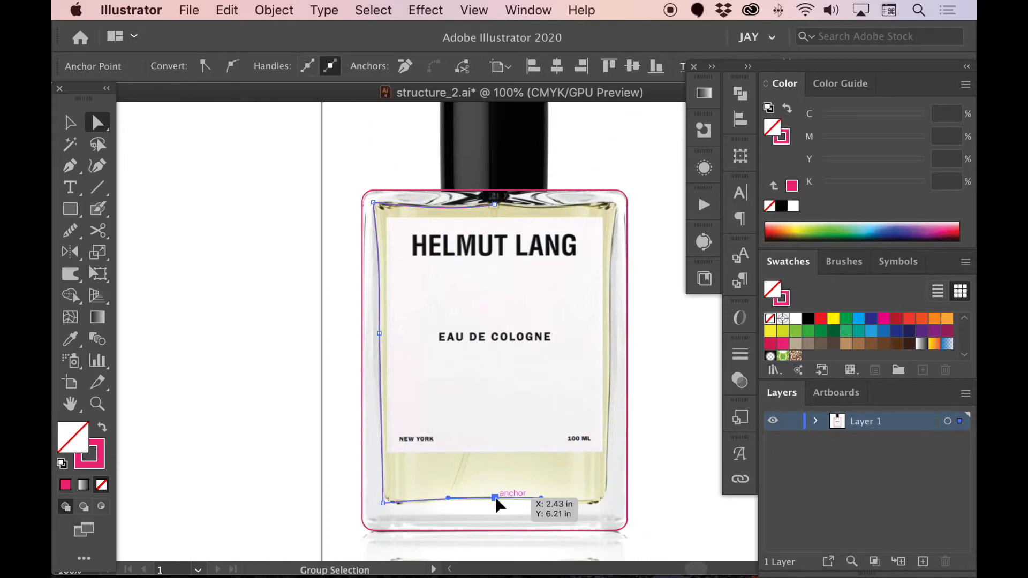
pyautogui.keyDown('alt'); pyautogui.click(494, 498); pyautogui.keyUp('alt')
pyautogui.press('super+y')
pyautogui.click(518, 223)
pyautogui.keyDown('alt'); pyautogui.click(495, 206); pyautogui.keyUp('alt')
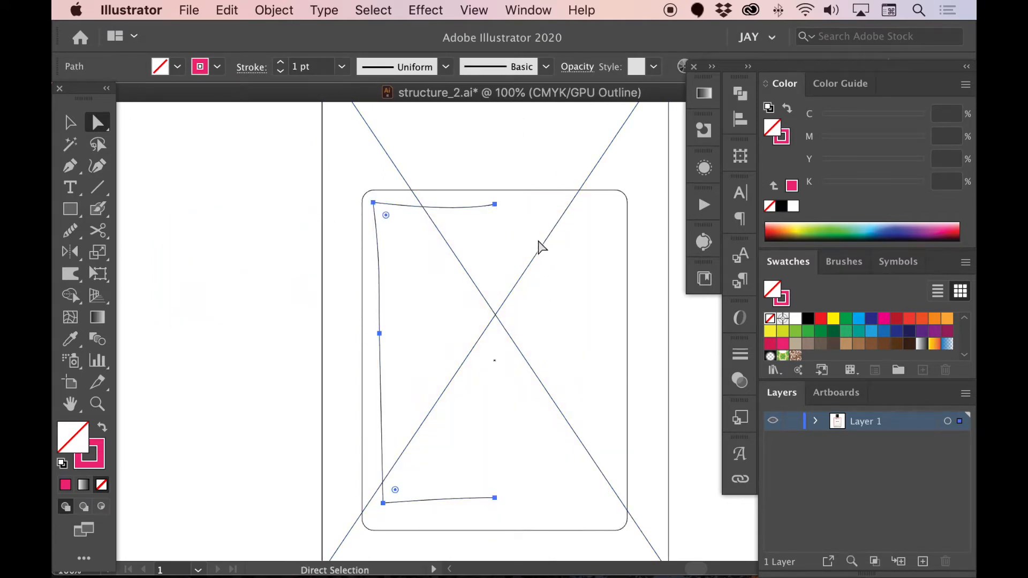
pyautogui.click(494, 205)
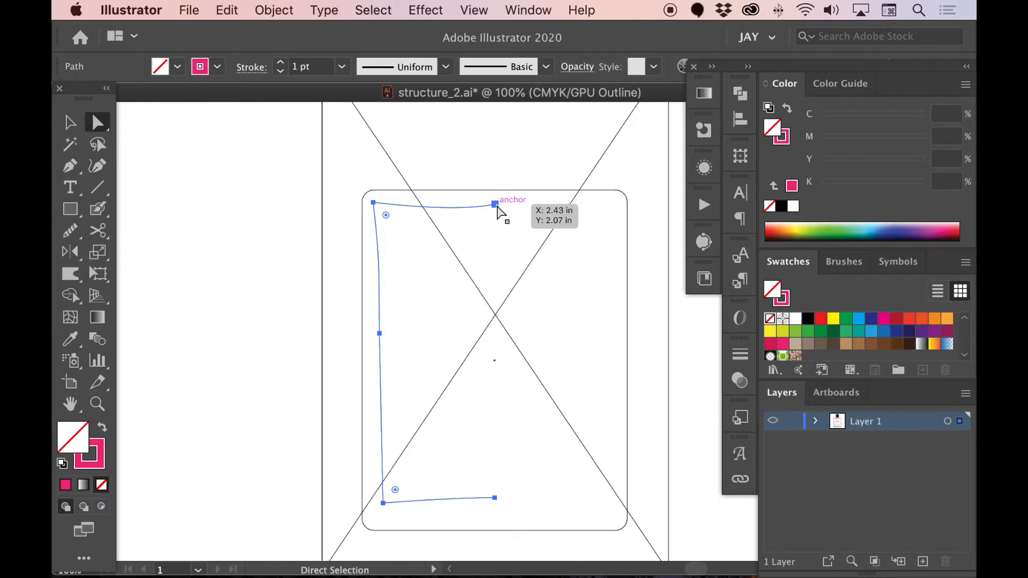
pyautogui.press('o')
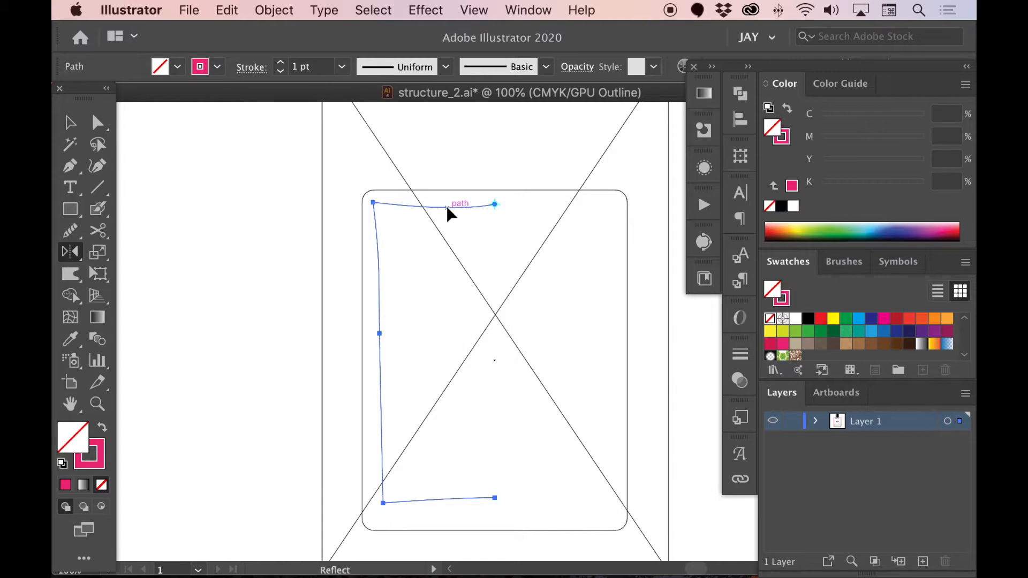
pyautogui.moveTo(447, 213); pyautogui.dragTo(548, 230)
pyautogui.press('super+z')
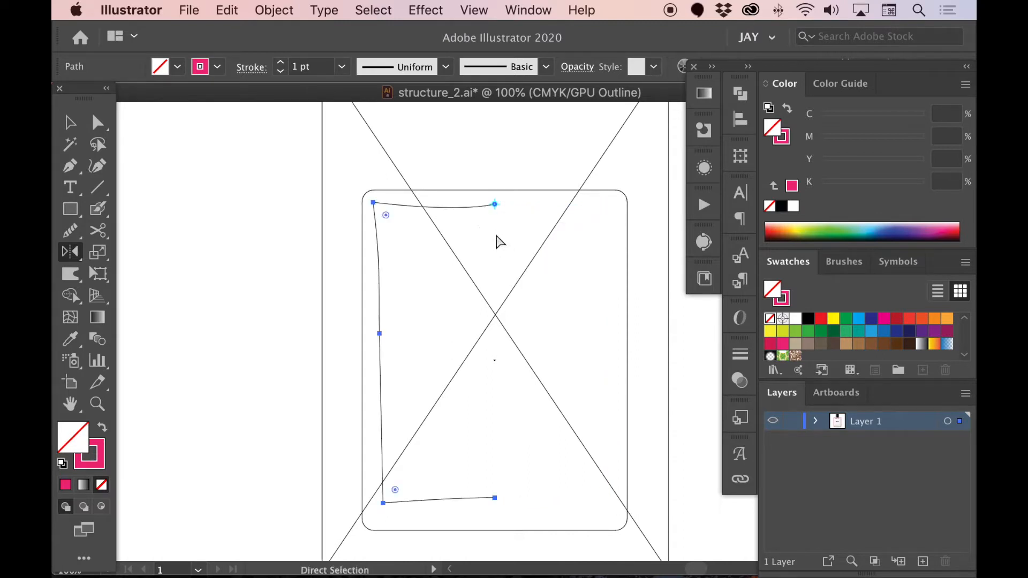
pyautogui.moveTo(469, 214); pyautogui.dragTo(535, 227)
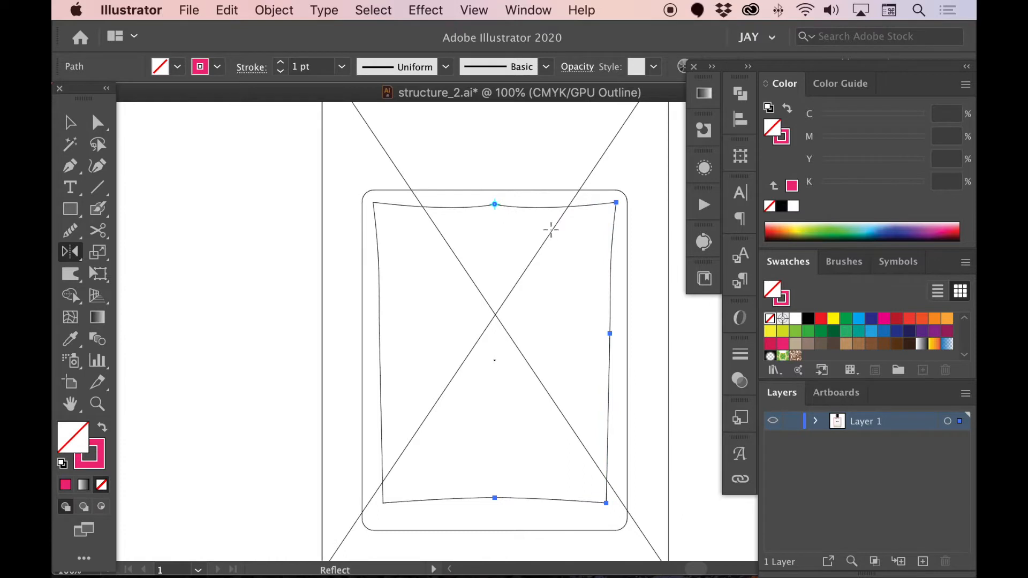
# Step: Join the two halves of the inner outline at their overlapping bottom-centre and top-centre endpoints
pyautogui.press('a')
pyautogui.click(516, 229)
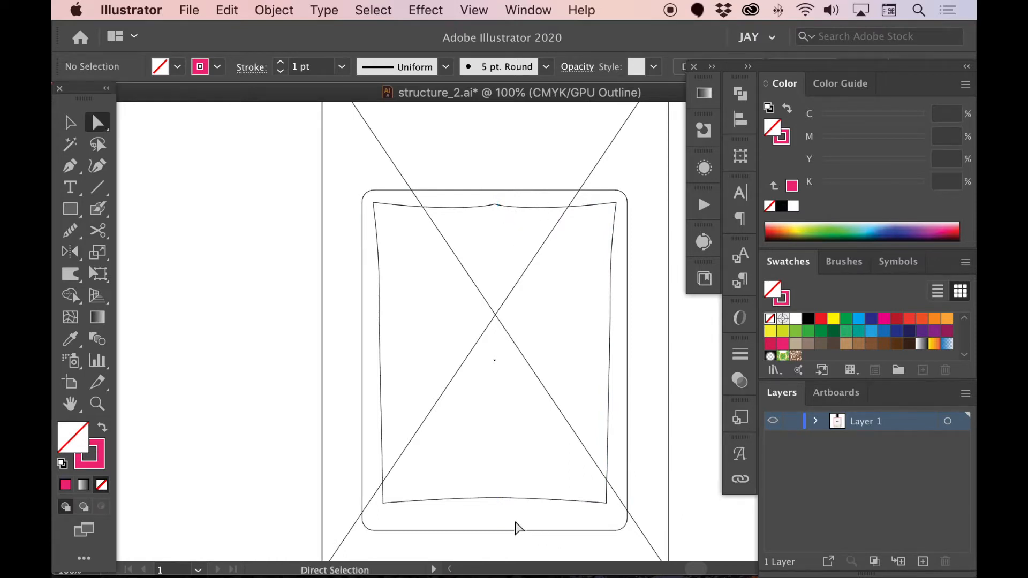
pyautogui.moveTo(482, 488); pyautogui.dragTo(483, 488)
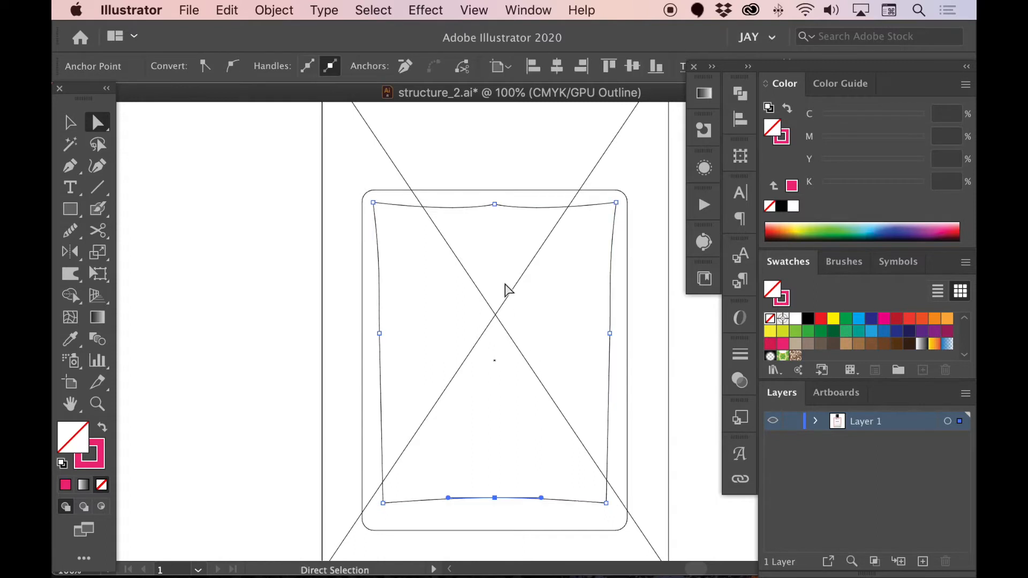
pyautogui.click(483, 201)
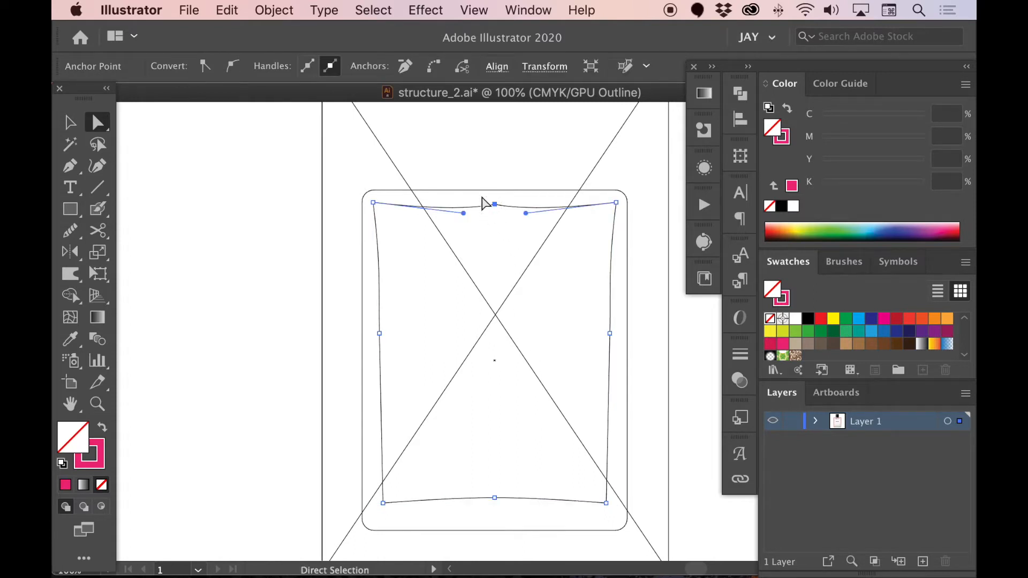
pyautogui.press('super+j')
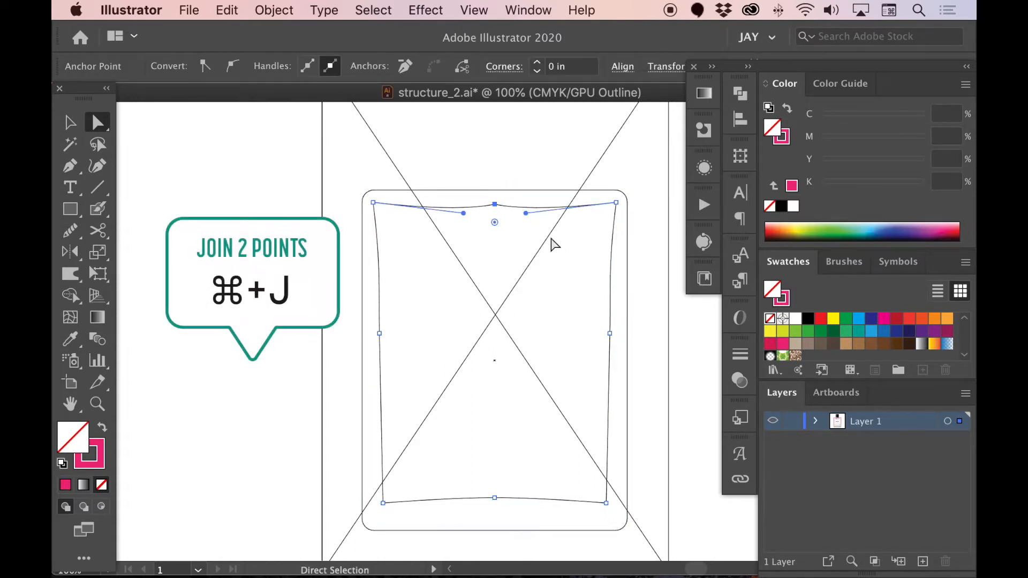
# Step: Back in preview view, round the inner outline's two upper corners to about 0.07 in and its top-centre point to about 0.65 in
pyautogui.click(641, 216)
pyautogui.keyDown('alt'); pyautogui.click(615, 203); pyautogui.keyUp('alt')
pyautogui.press('super+y')
pyautogui.click(636, 212)
pyautogui.click(616, 203)
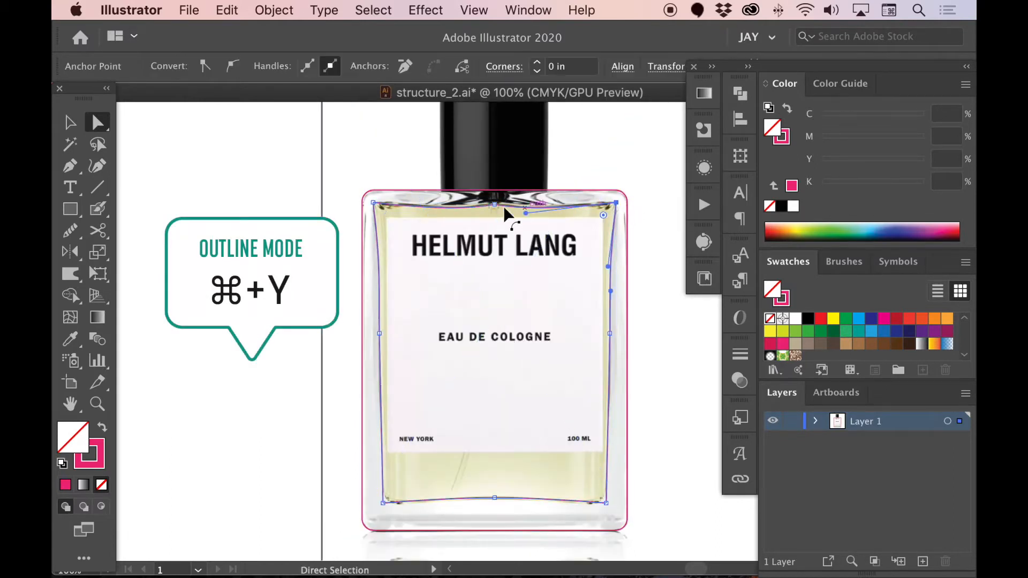
pyautogui.keyDown('shift'); pyautogui.click(373, 202); pyautogui.keyUp('shift')
pyautogui.moveTo(383, 216)
pyautogui.mouseDown()
pyautogui.moveTo(391, 222)
pyautogui.moveTo(375, 209)
pyautogui.mouseUp()
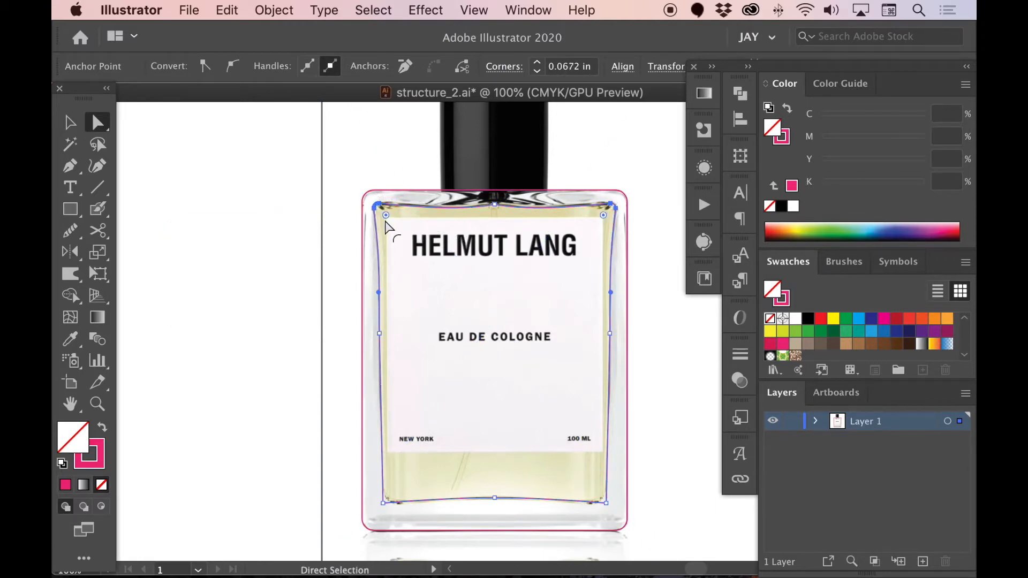
pyautogui.click(645, 218)
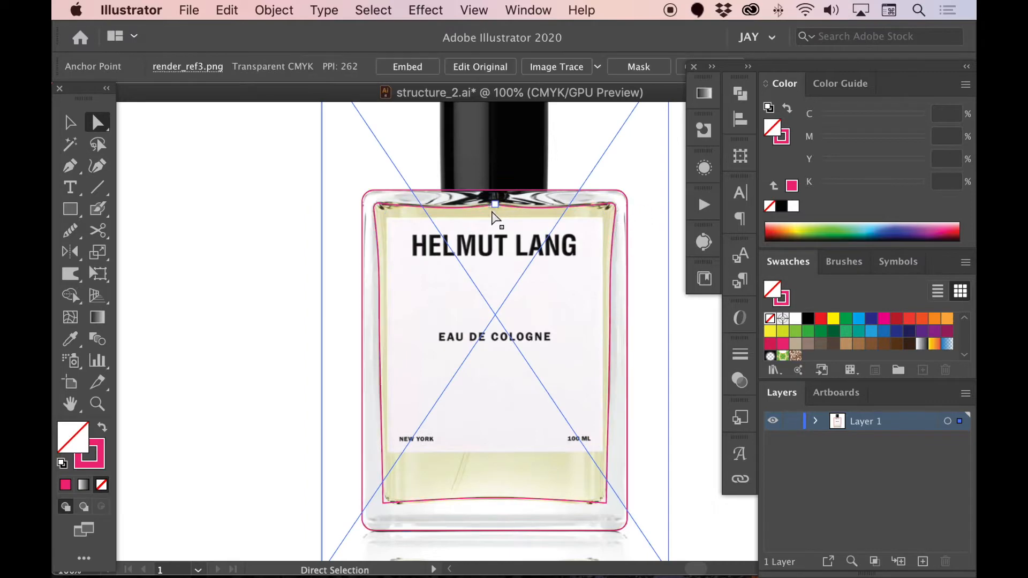
pyautogui.moveTo(494, 205); pyautogui.dragTo(491, 250)
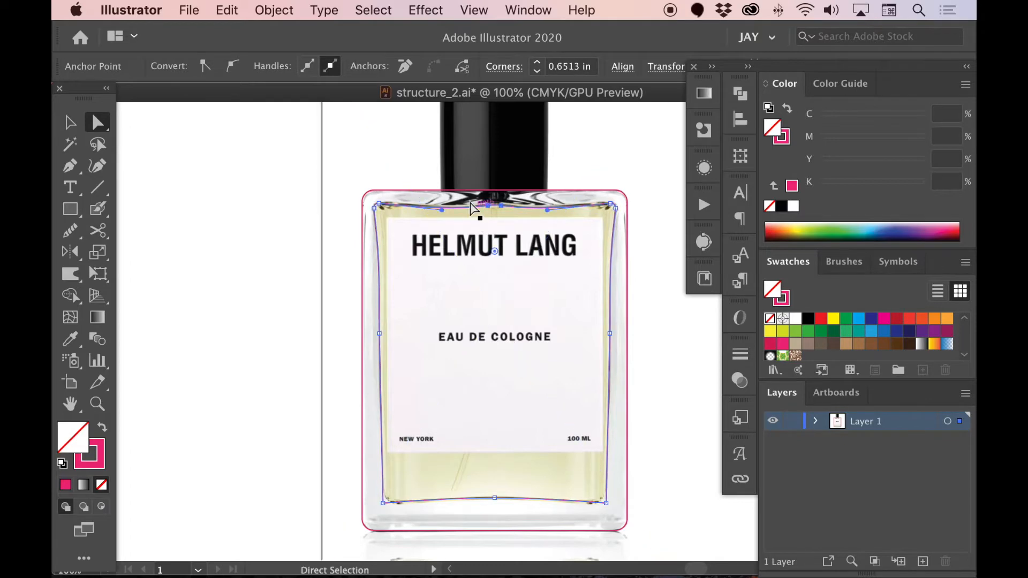
# Step: Round the inner outline's two lower corners to about 0.13 in and deselect the outline
pyautogui.click(643, 218)
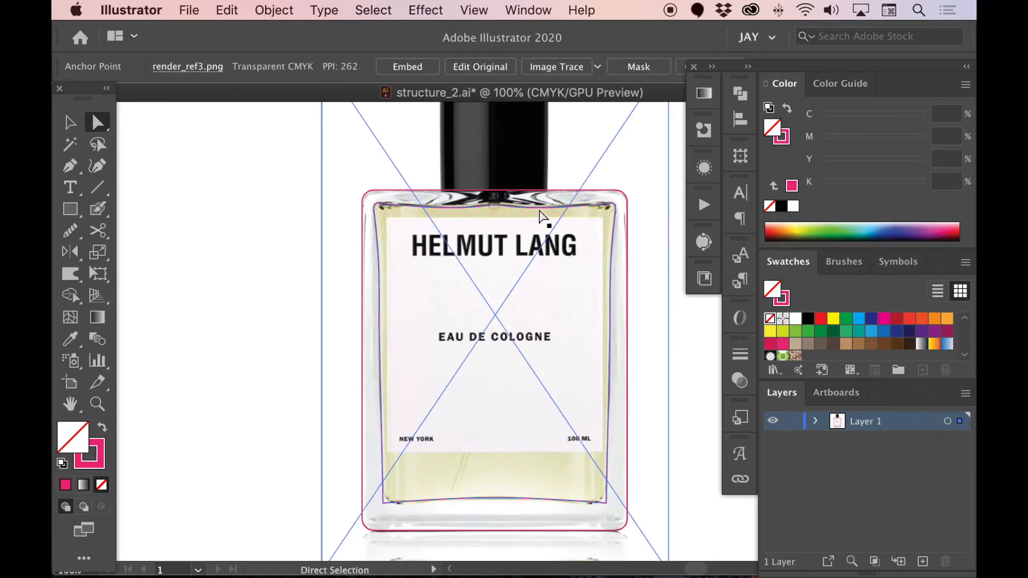
pyautogui.click(383, 504)
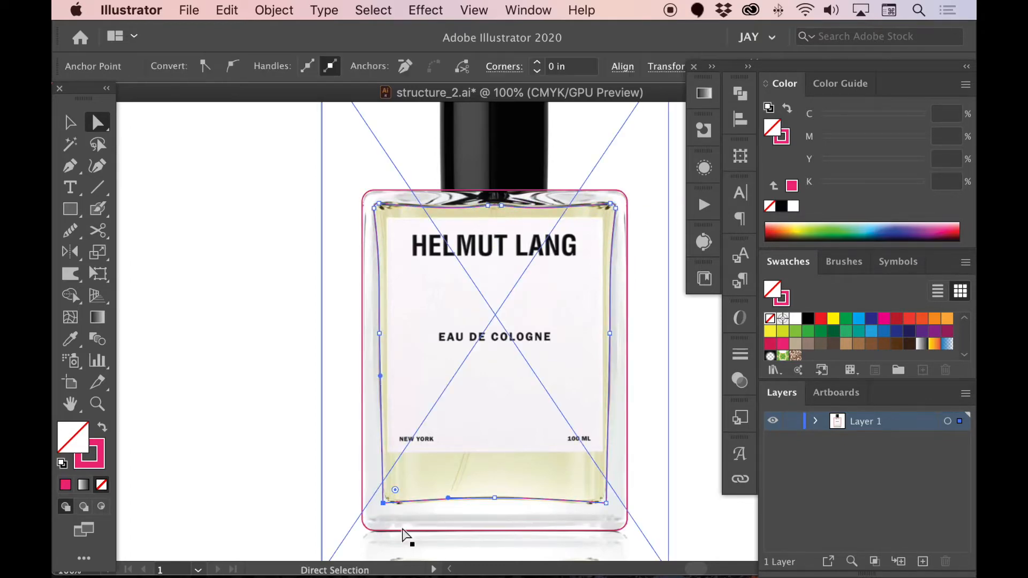
pyautogui.keyDown('shift'); pyautogui.click(606, 504); pyautogui.keyUp('shift')
pyautogui.moveTo(396, 490); pyautogui.dragTo(391, 492)
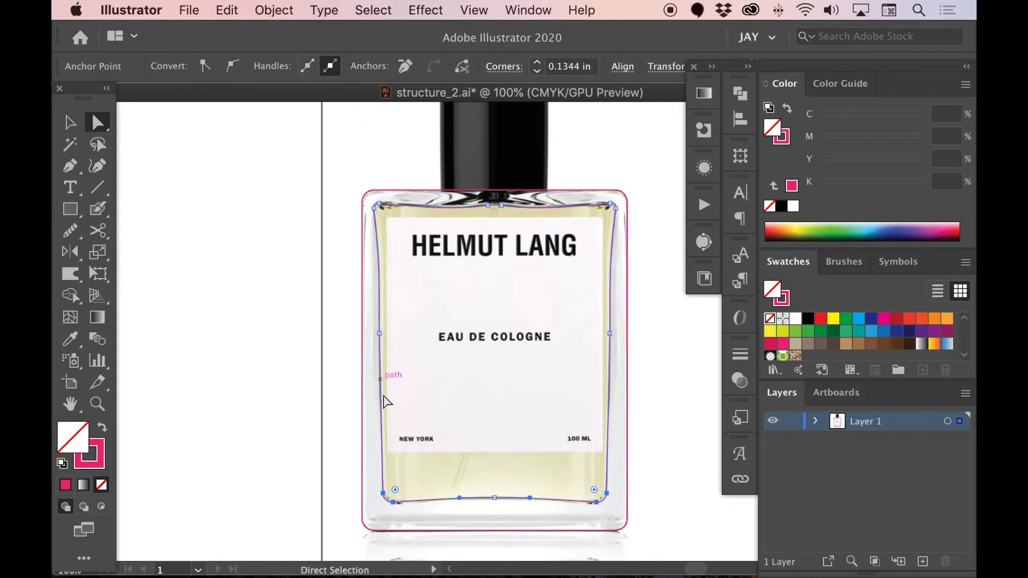
pyautogui.click(668, 352)
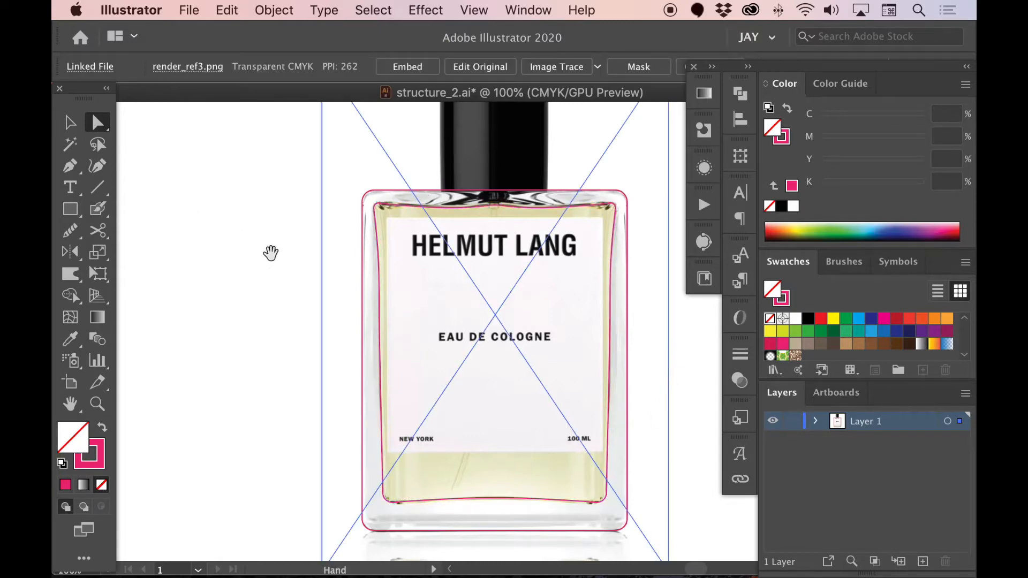
# Step: Draw a small ellipse in the empty space beside the bottle and swap its stroke and fill so it is solid magenta
pyautogui.hscroll(5, 555, 321)
pyautogui.scroll(-2, 555, 321)
pyautogui.click(649, 300)
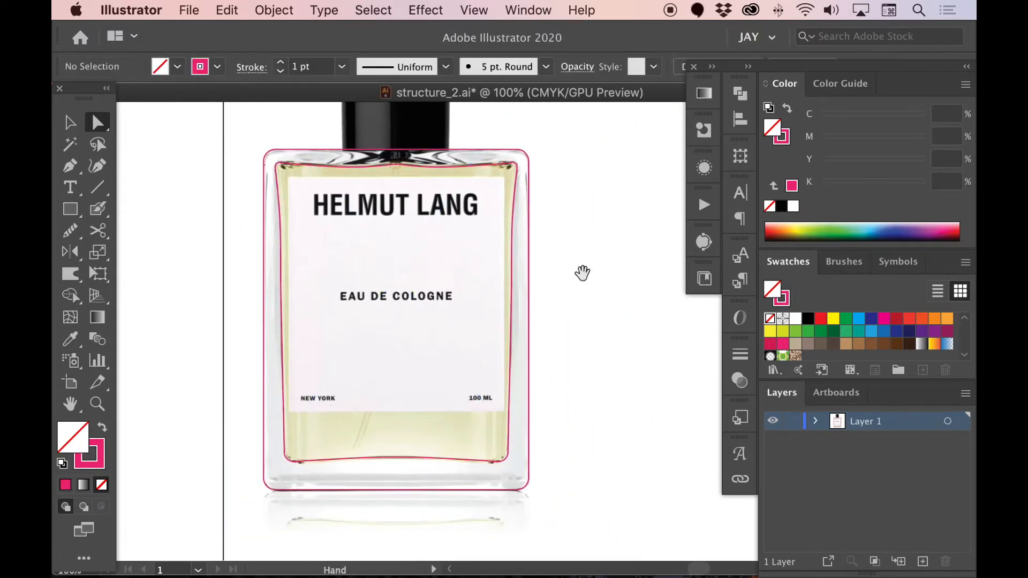
pyautogui.moveTo(583, 273); pyautogui.dragTo(519, 333)
pyautogui.click(442, 144)
pyautogui.click(625, 450)
pyautogui.press('super+minus')
pyautogui.press('super+equal')
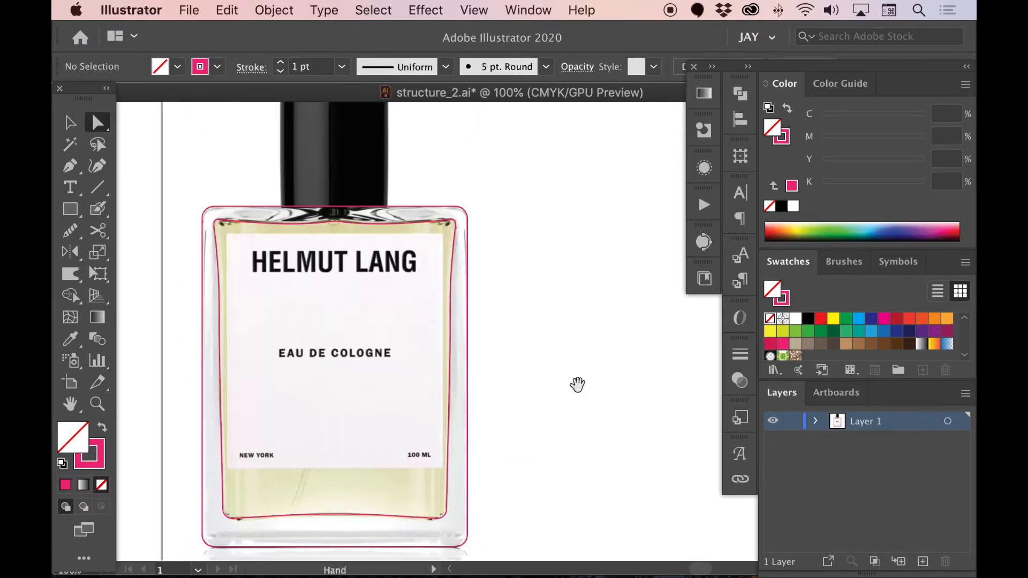
pyautogui.moveTo(578, 384); pyautogui.dragTo(512, 350)
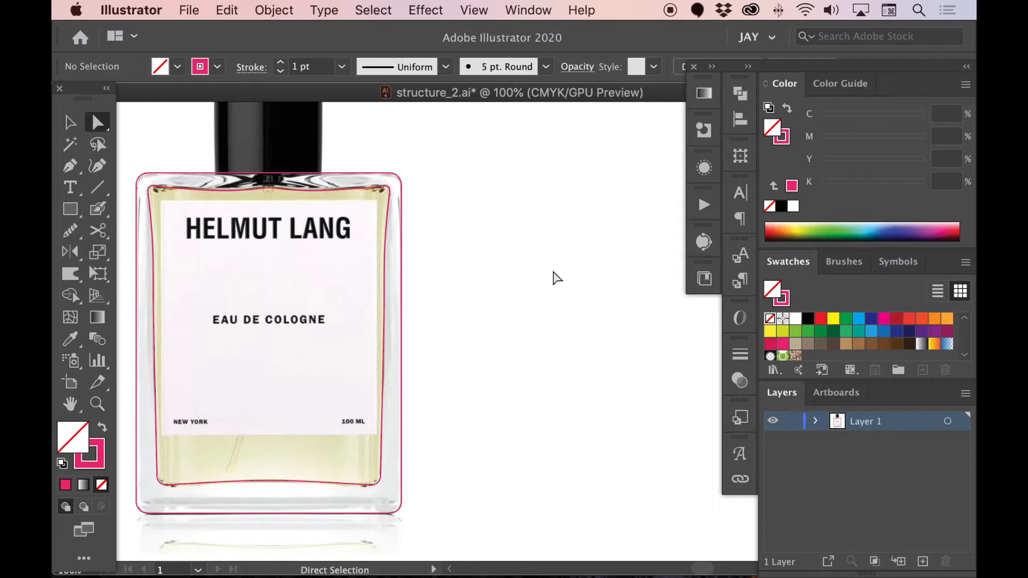
pyautogui.press('l')
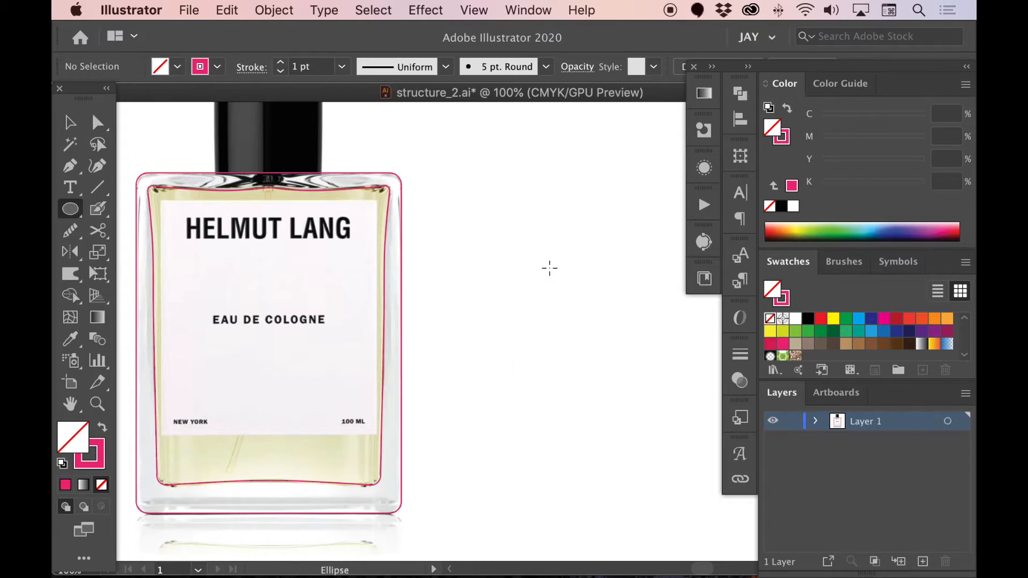
pyautogui.moveTo(481, 217); pyautogui.dragTo(517, 243)
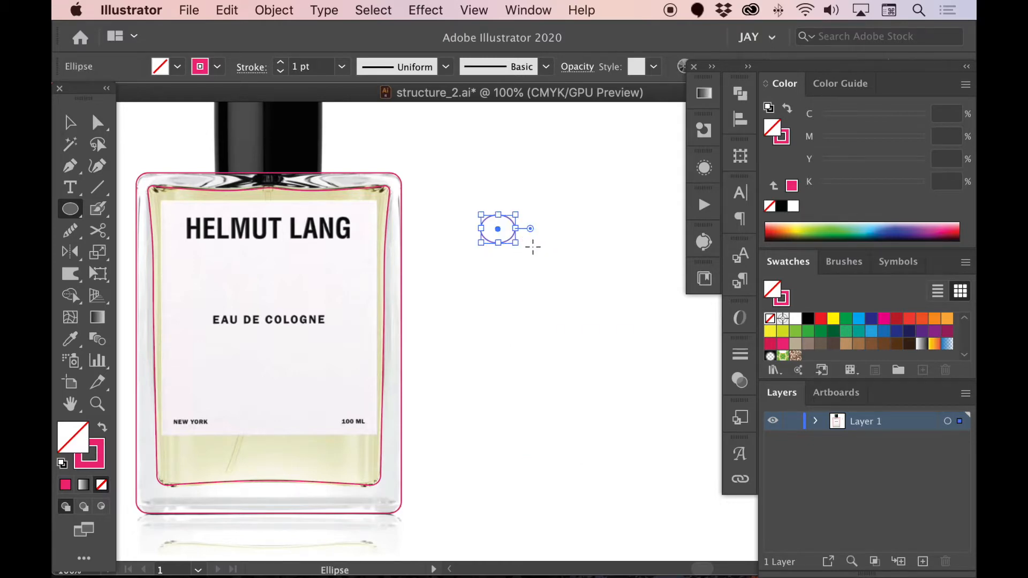
pyautogui.hotkey('shift', 'x')
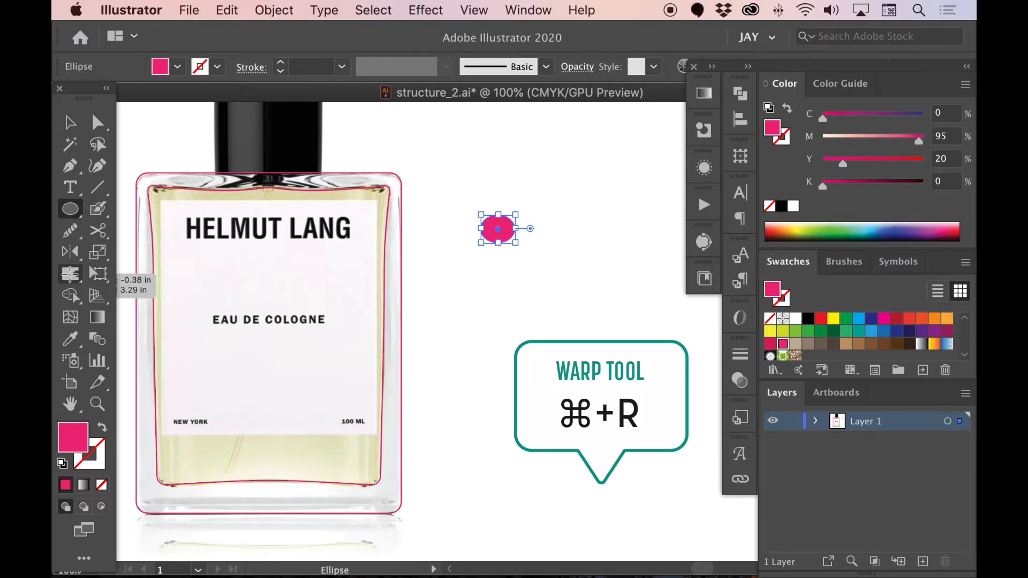
# Step: Try pushing the magenta ellipse up and to the left with the Warp tool, and undo the distortion
pyautogui.click(71, 275)
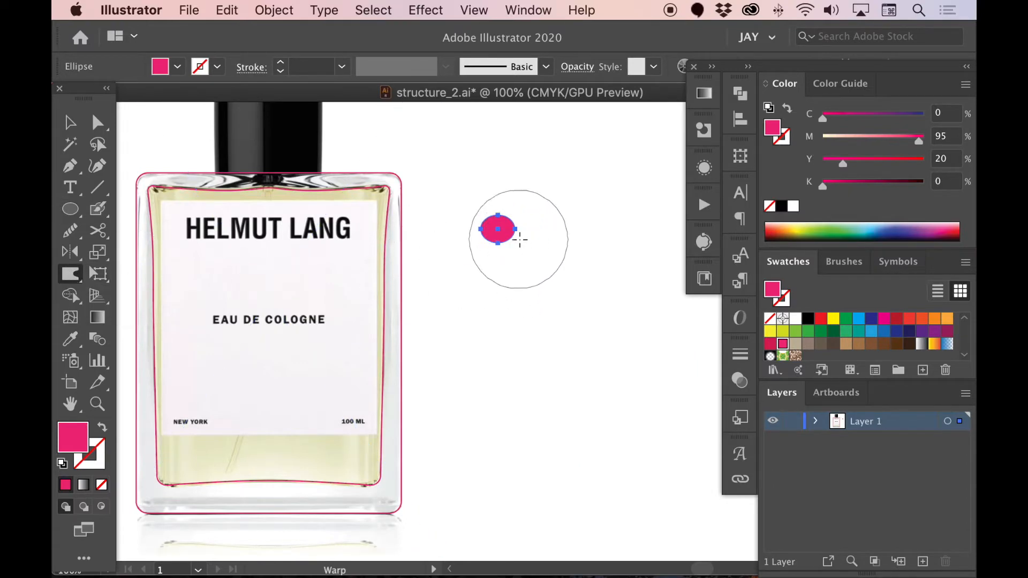
pyautogui.moveTo(526, 228)
pyautogui.mouseDown()
pyautogui.moveTo(493, 243)
pyautogui.moveTo(482, 264)
pyautogui.moveTo(488, 190)
pyautogui.mouseUp()
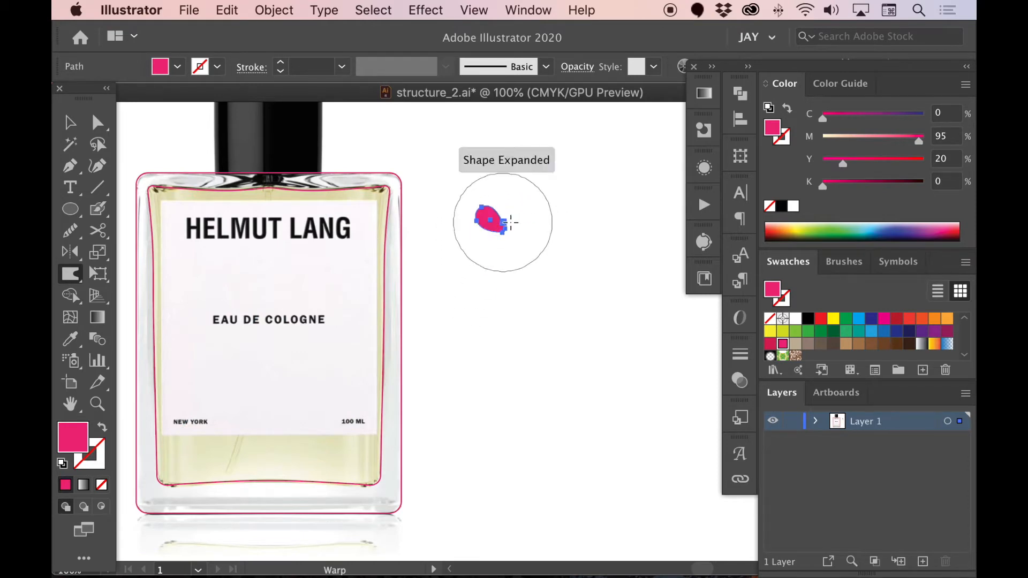
pyautogui.press('super+z')
pyautogui.press('super+z')
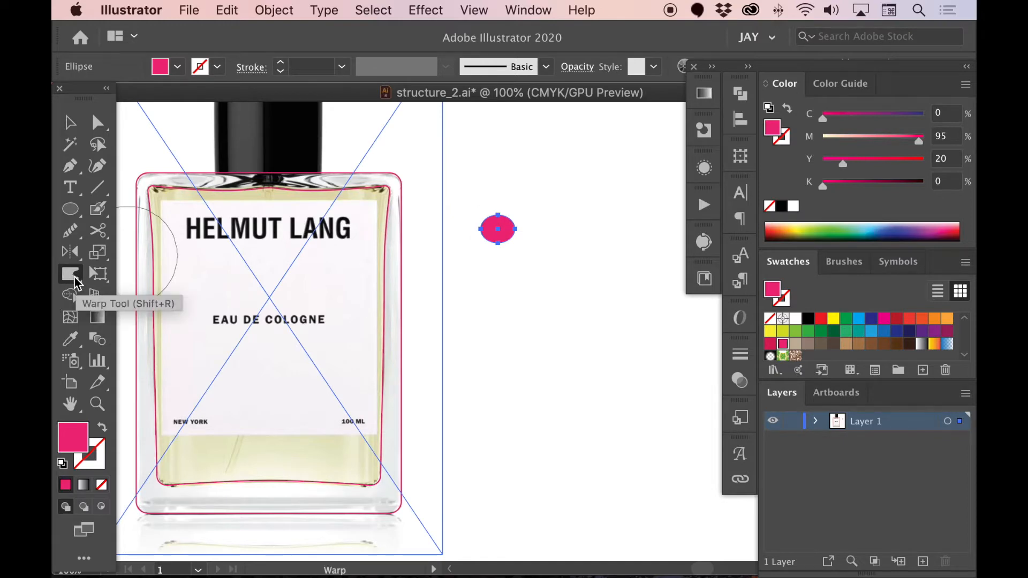
# Step: Distort the magenta ellipse into an irregular jagged blob with the Wrinkle tool
pyautogui.click(74, 277)
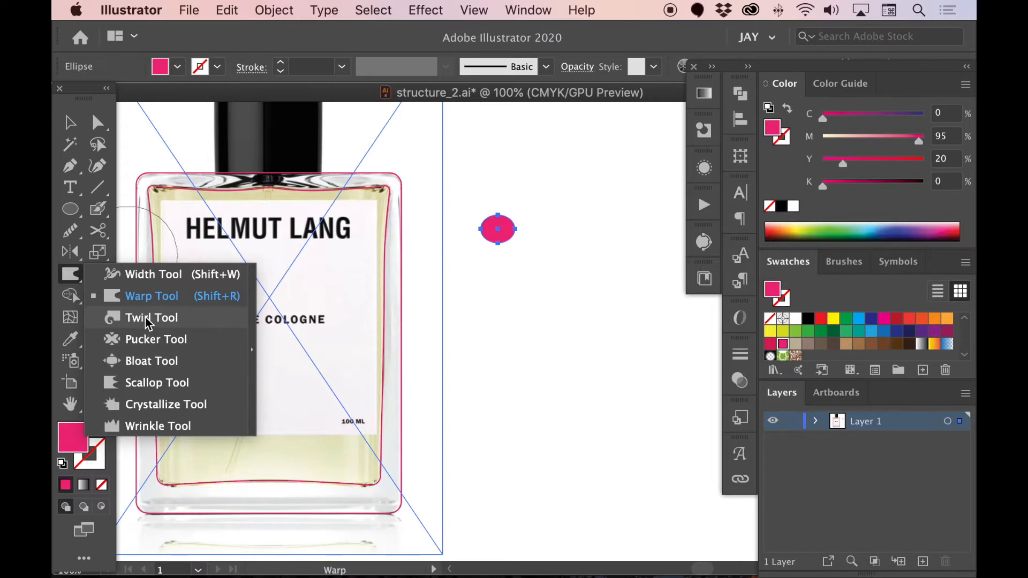
pyautogui.click(148, 425)
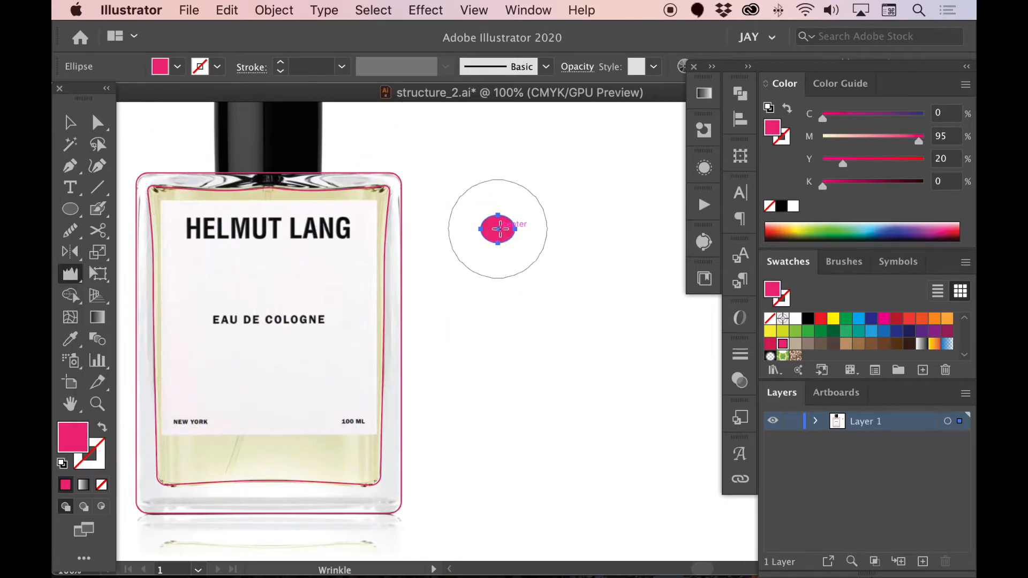
pyautogui.moveTo(498, 229); pyautogui.dragTo(497, 229)
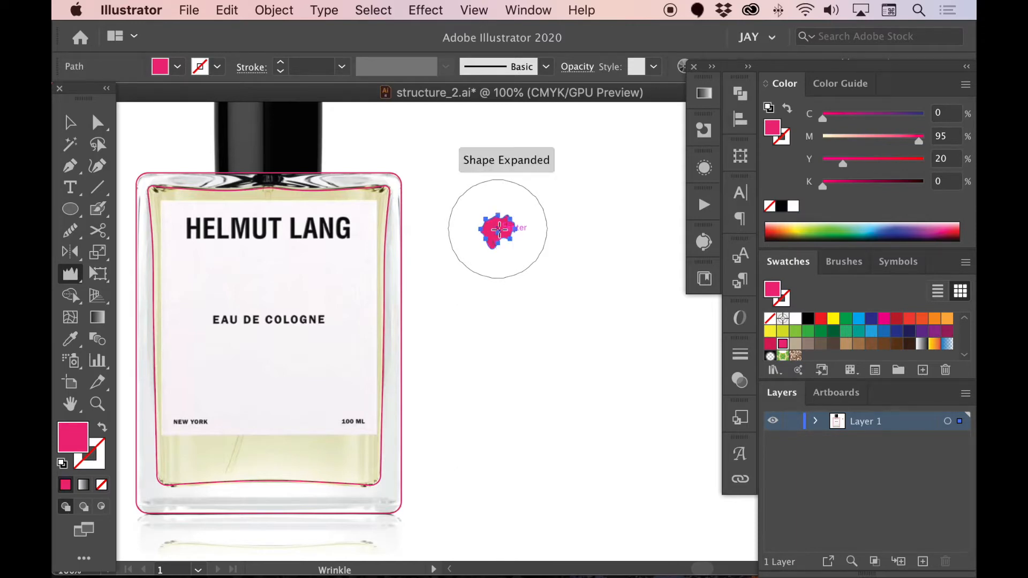
# Step: Stretch the wrinkled blob into a tall, narrow vertical sliver nearly as high as the bottle body and deselect it
pyautogui.press('a')
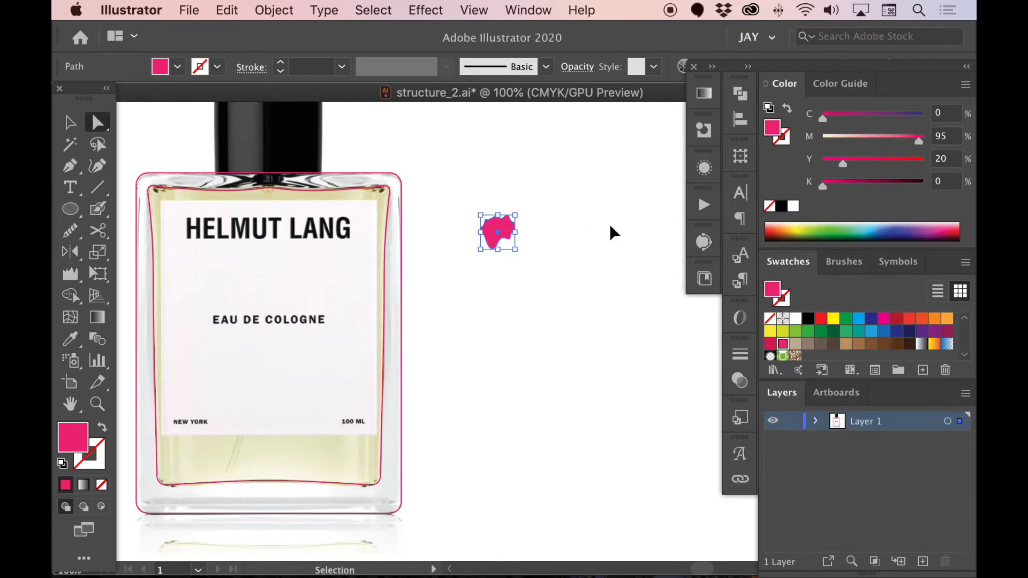
pyautogui.press('super+shift+a')
pyautogui.press('v')
pyautogui.press('super+a')
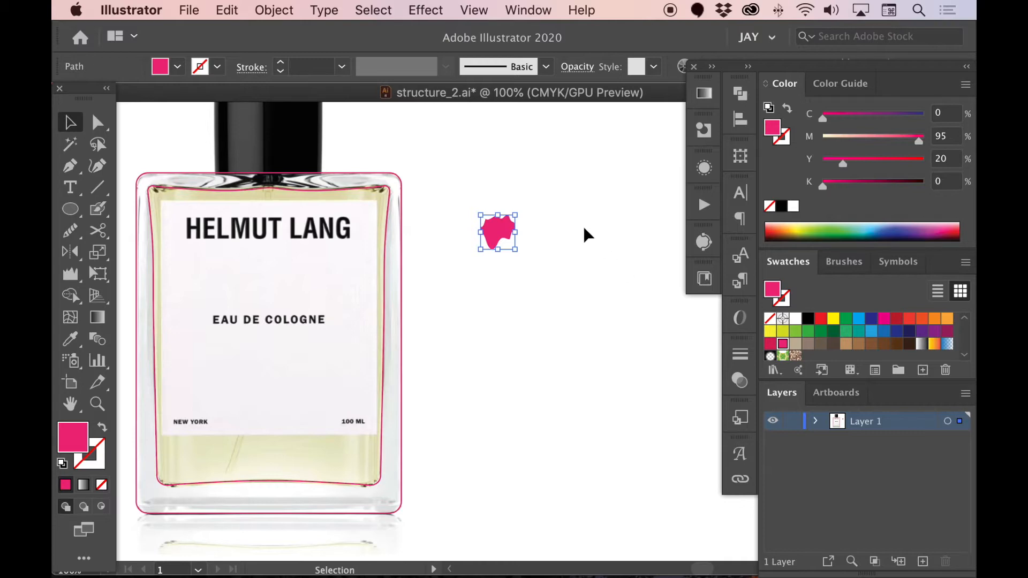
pyautogui.moveTo(515, 249); pyautogui.dragTo(491, 495)
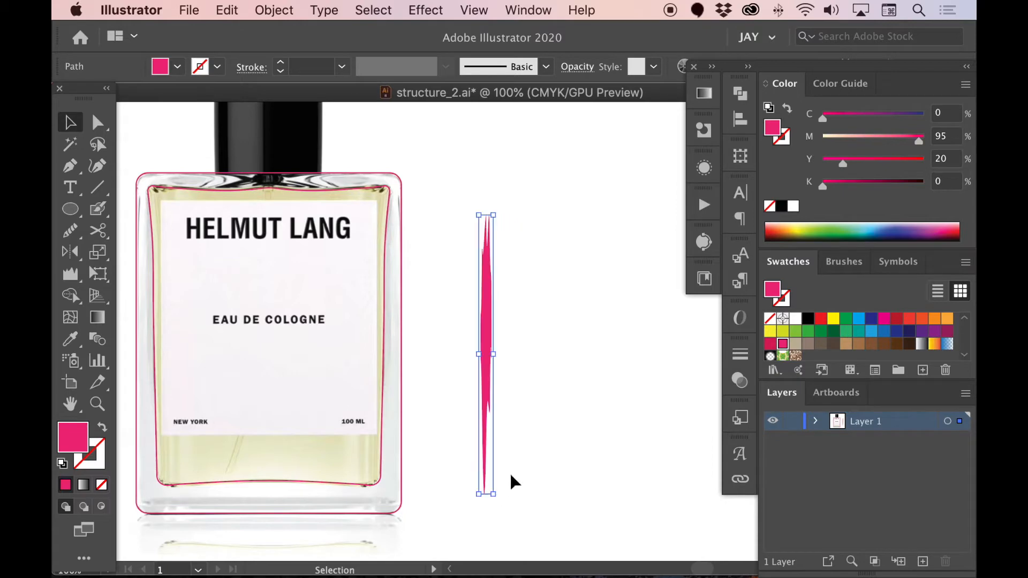
pyautogui.press('a')
pyautogui.click(537, 392)
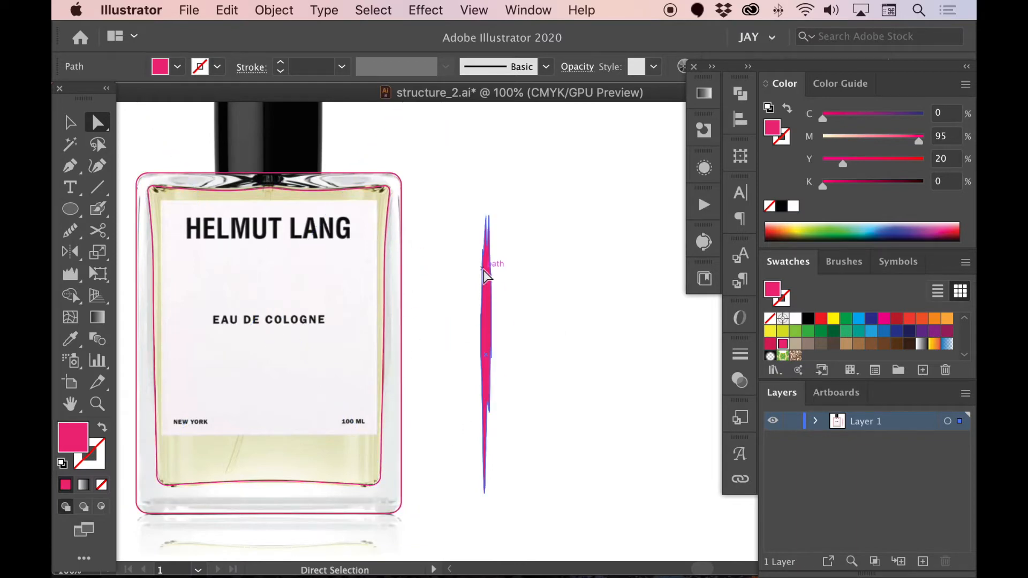
# Step: Try the Twirl tool on a small magenta circle drawn beside the sliver, and delete the circle
pyautogui.hscroll(2, 613, 259)
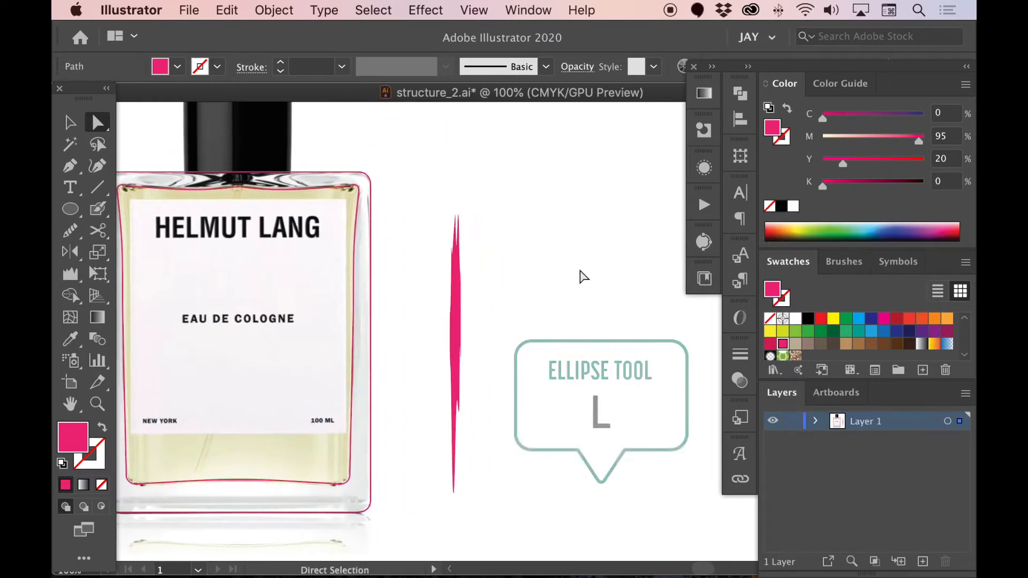
pyautogui.press('l')
pyautogui.moveTo(527, 242); pyautogui.dragTo(555, 268)
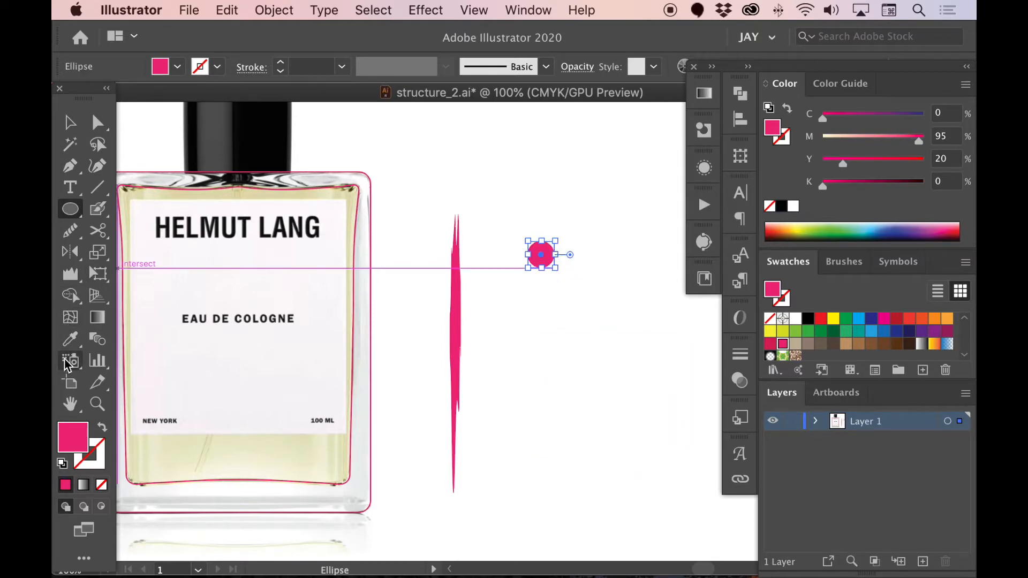
pyautogui.click(69, 279)
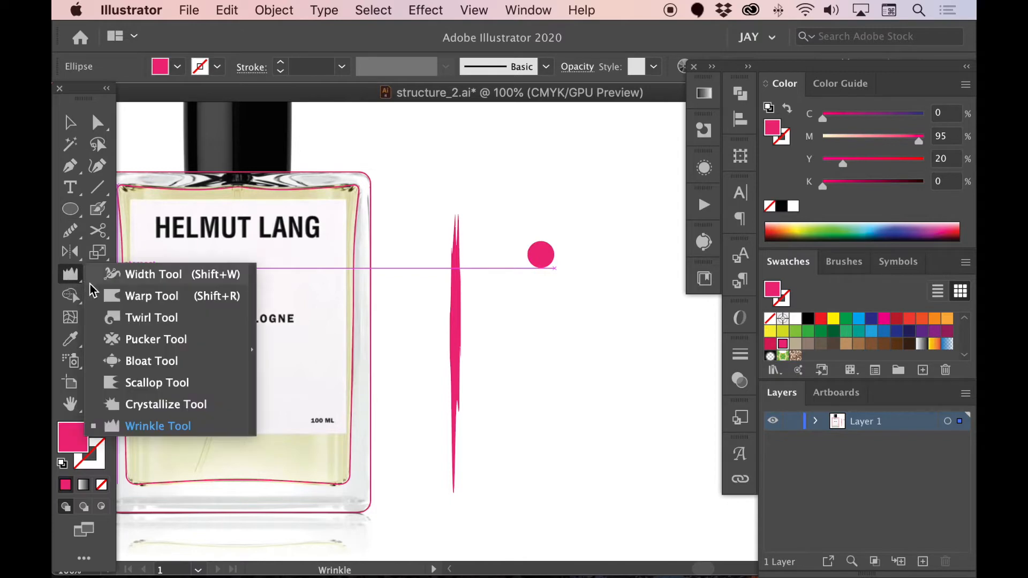
pyautogui.click(140, 317)
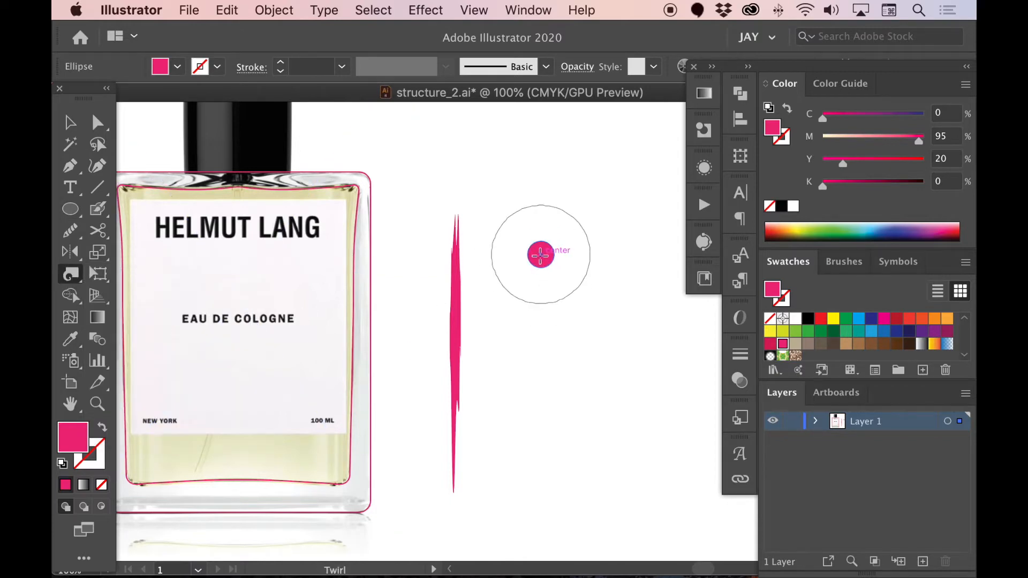
pyautogui.click(541, 255)
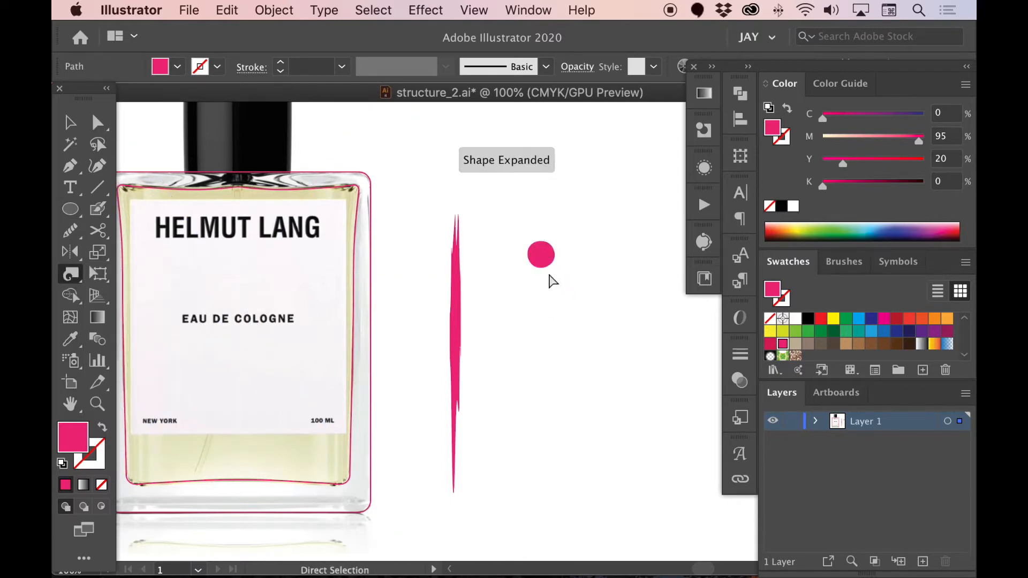
pyautogui.press('Delete')
# Step: Draw a flat magenta ellipse about 1.32 by 0.22 in beside the sliver and twirl it from its centre into a spiral
pyautogui.press('l')
pyautogui.moveTo(508, 231); pyautogui.dragTo(603, 245)
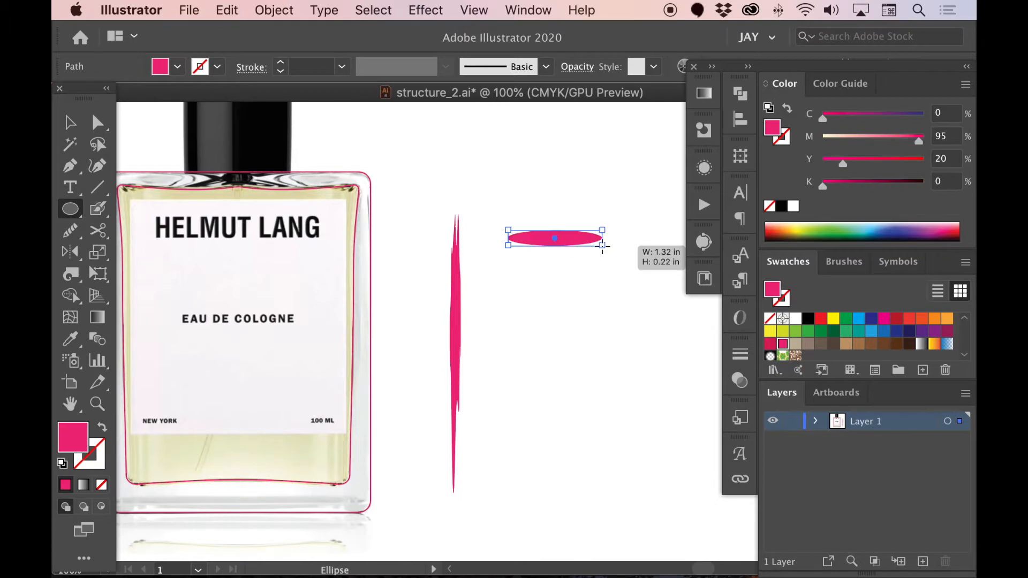
pyautogui.click(74, 276)
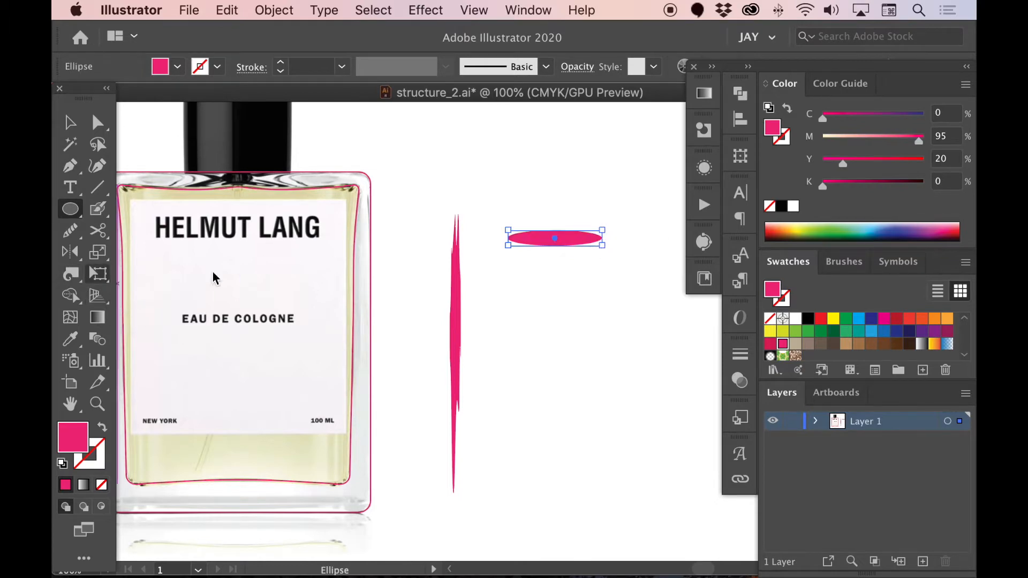
pyautogui.moveTo(557, 242); pyautogui.dragTo(558, 238)
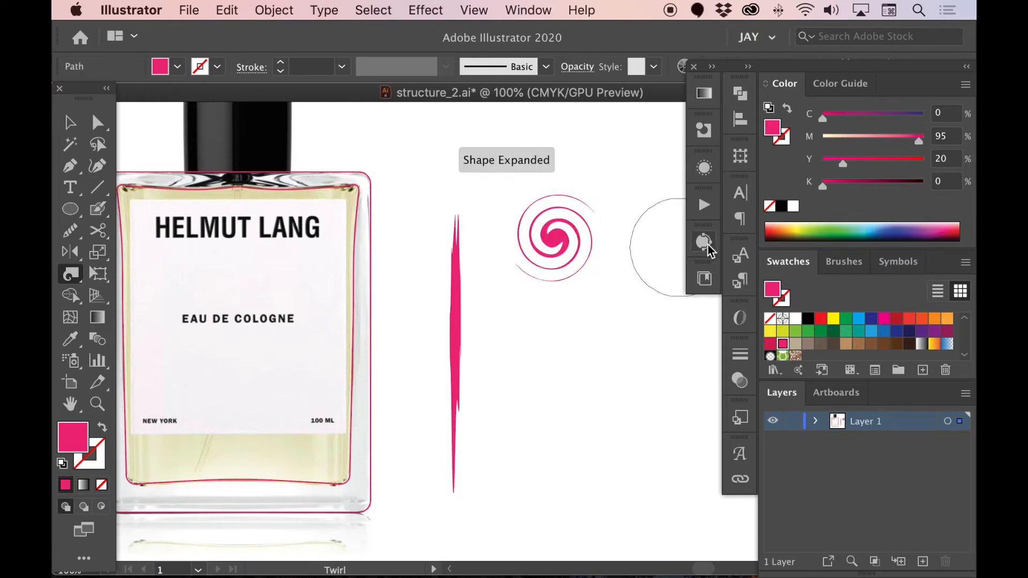
# Step: Squash the spiral vertically into a flat oval and distort it with the Warp tool into a pointed, eye-like shape
pyautogui.press('v')
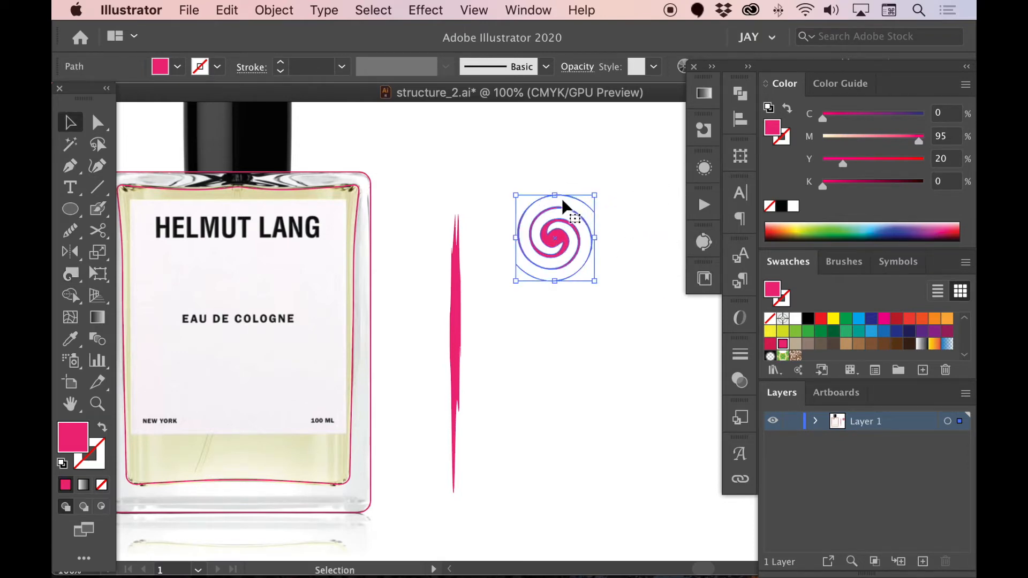
pyautogui.moveTo(555, 194); pyautogui.dragTo(560, 264)
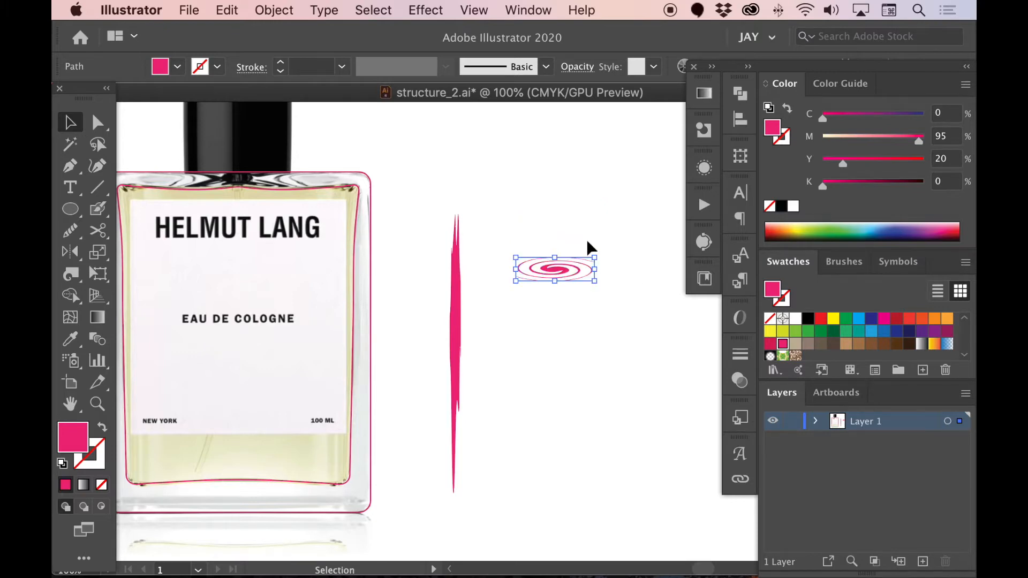
pyautogui.press('a')
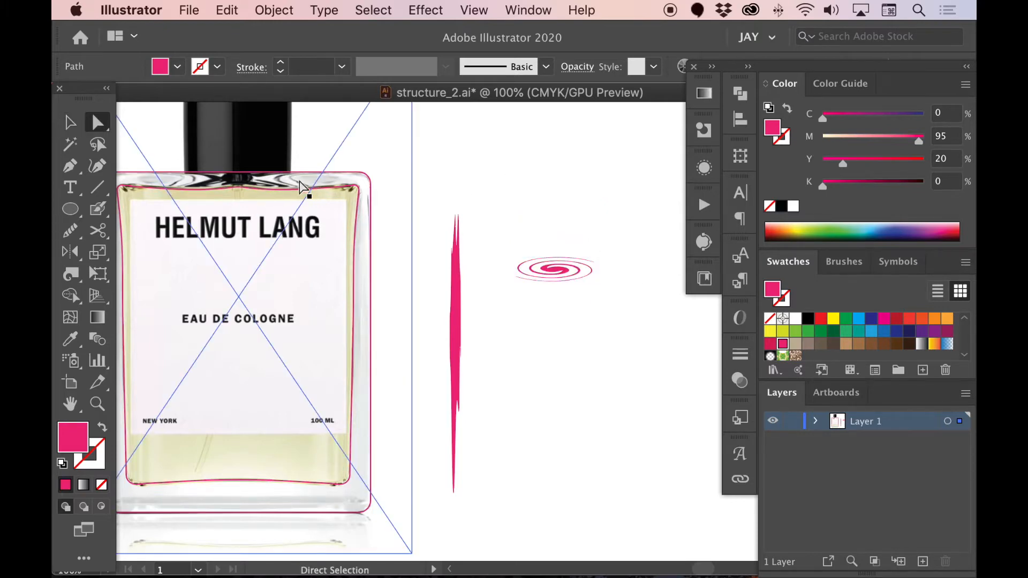
pyautogui.moveTo(75, 275); pyautogui.dragTo(143, 295)
pyautogui.moveTo(594, 268)
pyautogui.mouseDown()
pyautogui.moveTo(581, 257)
pyautogui.moveTo(596, 271)
pyautogui.moveTo(560, 263)
pyautogui.moveTo(525, 271)
pyautogui.moveTo(536, 265)
pyautogui.mouseUp()
pyautogui.moveTo(602, 267); pyautogui.dragTo(567, 265)
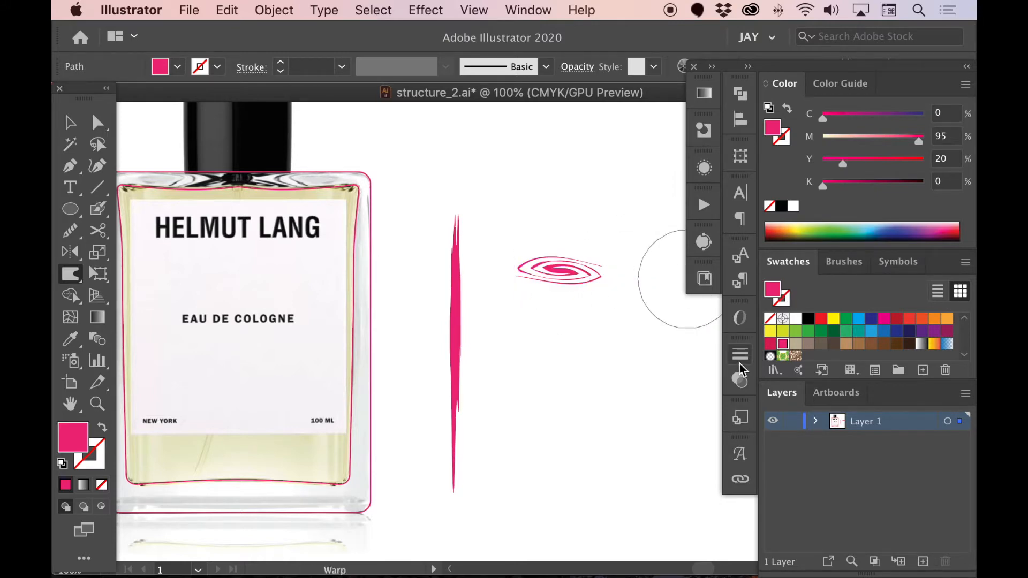
# Step: Draw three very thin vertical magenta ellipses side by side in the empty space above the warped spiral
pyautogui.press('l')
pyautogui.moveTo(617, 360); pyautogui.dragTo(598, 333)
pyautogui.moveTo(616, 178); pyautogui.dragTo(595, 253)
pyautogui.moveTo(572, 189); pyautogui.dragTo(573, 225)
pyautogui.moveTo(556, 184); pyautogui.dragTo(566, 242)
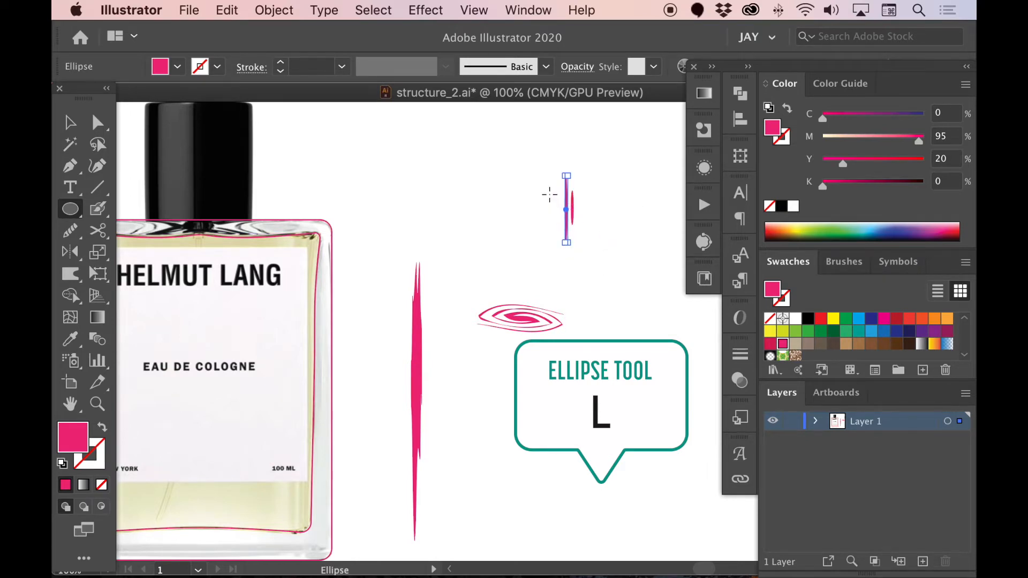
pyautogui.moveTo(554, 189); pyautogui.dragTo(560, 231)
# Step: Pull the middles of the three thin ellipses to the left with the Warp tool to form nested, pointed curves
pyautogui.press('a')
pyautogui.click(605, 210)
pyautogui.click(70, 273)
pyautogui.moveTo(595, 209); pyautogui.dragTo(459, 213)
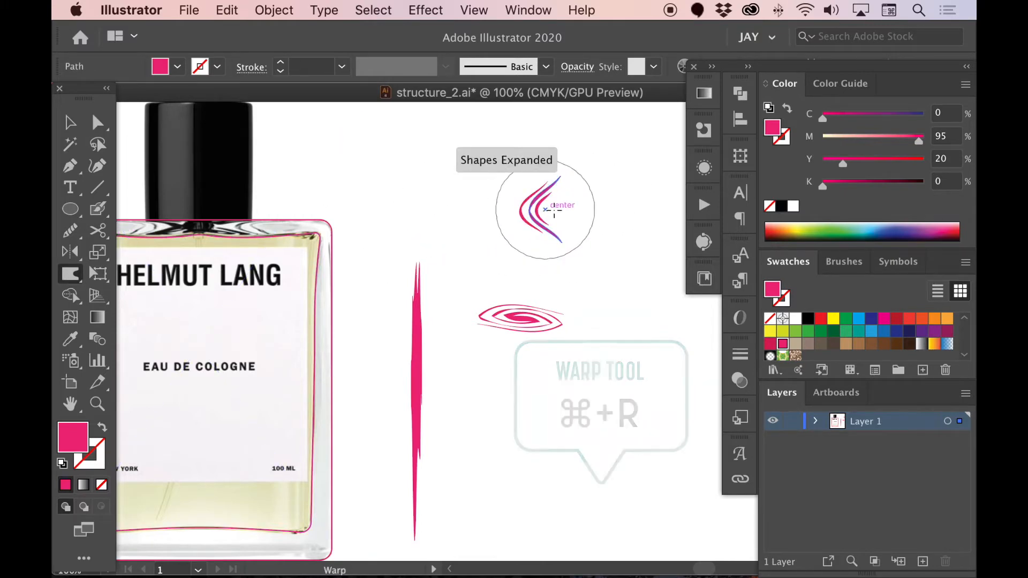
pyautogui.moveTo(561, 210); pyautogui.dragTo(439, 209)
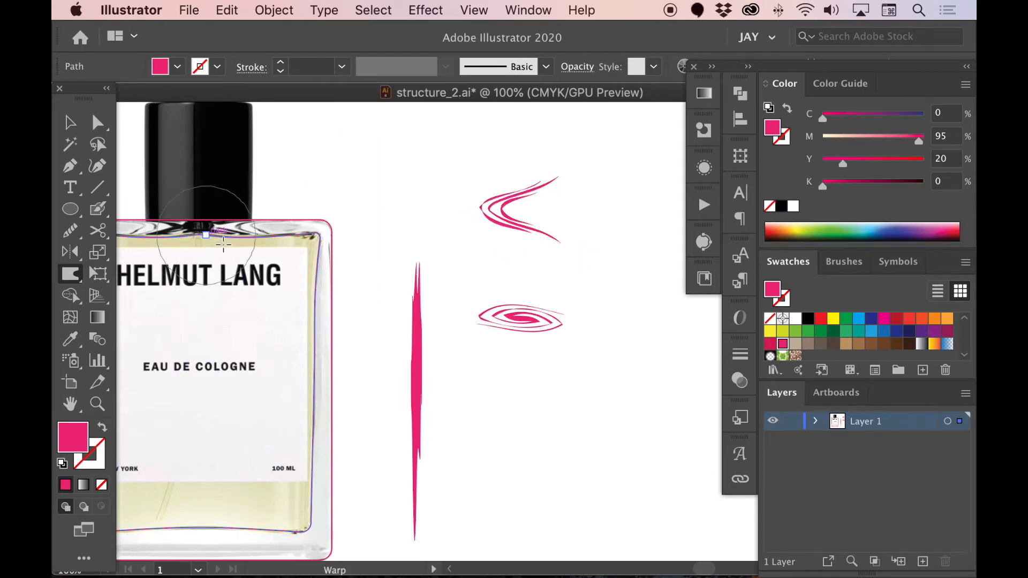
# Step: Squash the nested pointed curves vertically into a narrow, flat shape and deselect them
pyautogui.press('v')
pyautogui.moveTo(525, 177); pyautogui.dragTo(522, 224)
pyautogui.press('a')
pyautogui.click(613, 199)
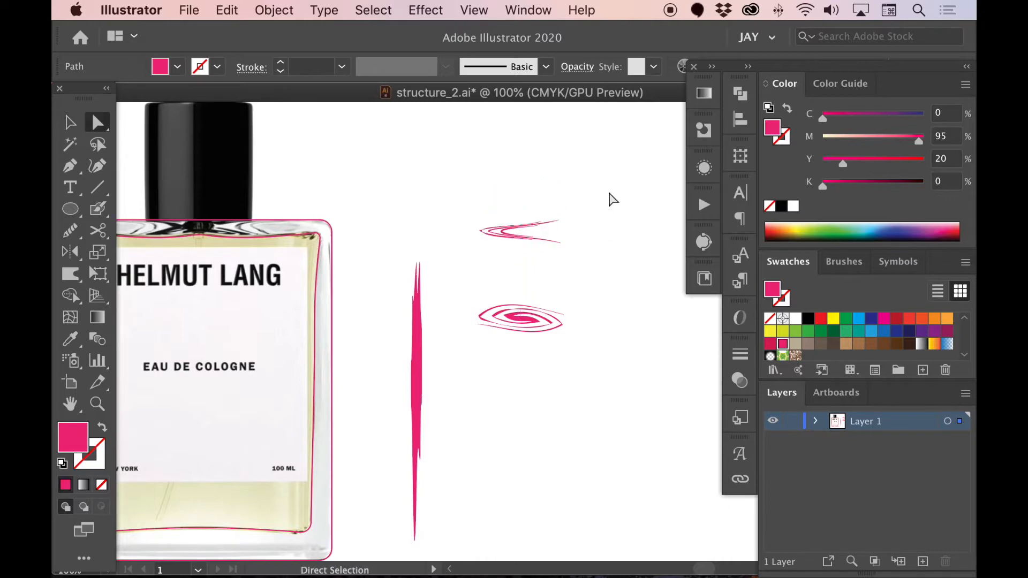
pyautogui.scroll(-3, 498, 265)
pyautogui.press('space')
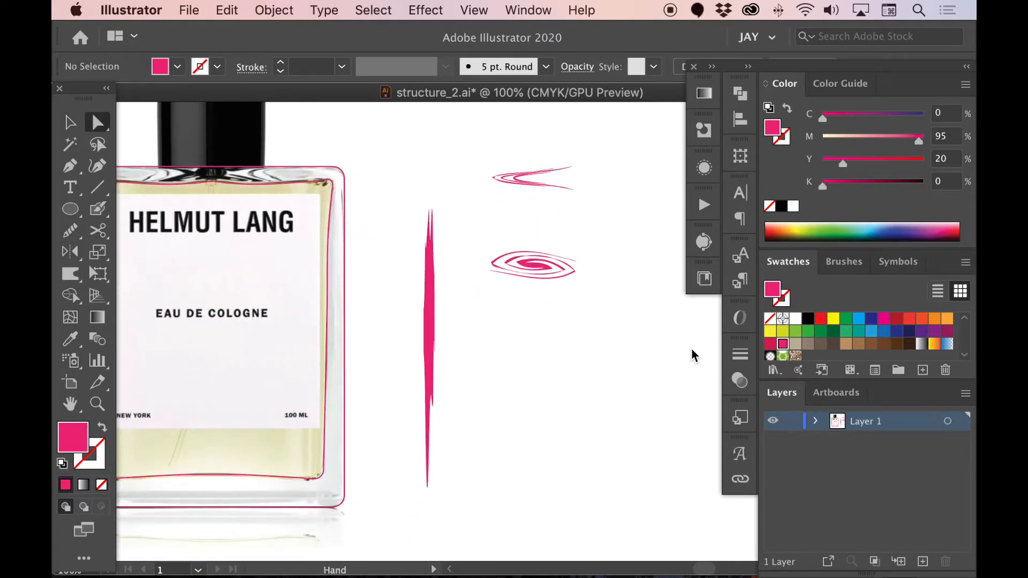
pyautogui.moveTo(688, 347); pyautogui.dragTo(695, 341)
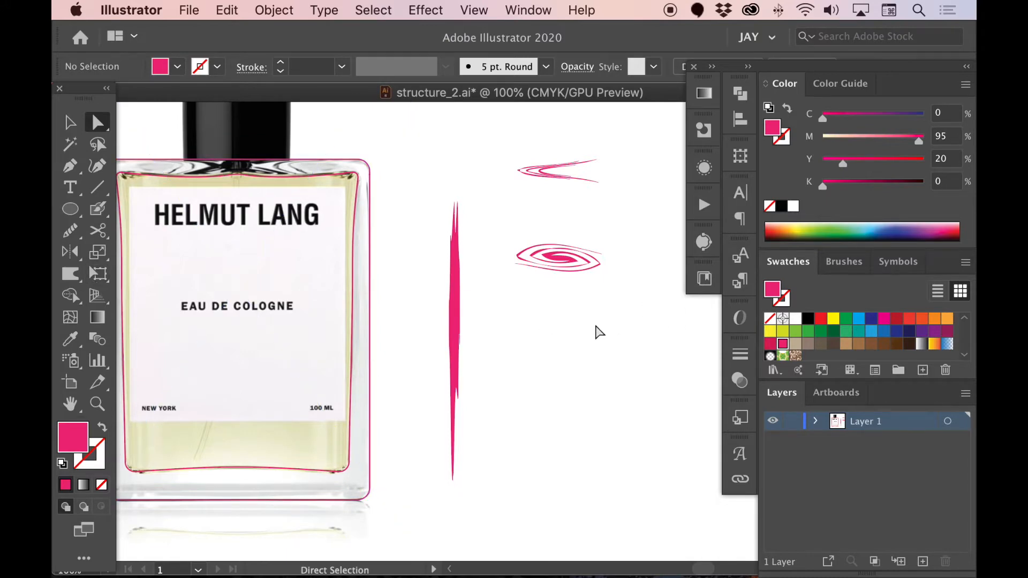
pyautogui.press('m')
pyautogui.moveTo(516, 347); pyautogui.dragTo(570, 375)
pyautogui.press('super+z')
# Step: Draw a small magenta ellipse below the eye-like shape and break it into spikes with the Scallop tool
pyautogui.press('l')
pyautogui.moveTo(514, 340); pyautogui.dragTo(560, 368)
pyautogui.click(61, 279)
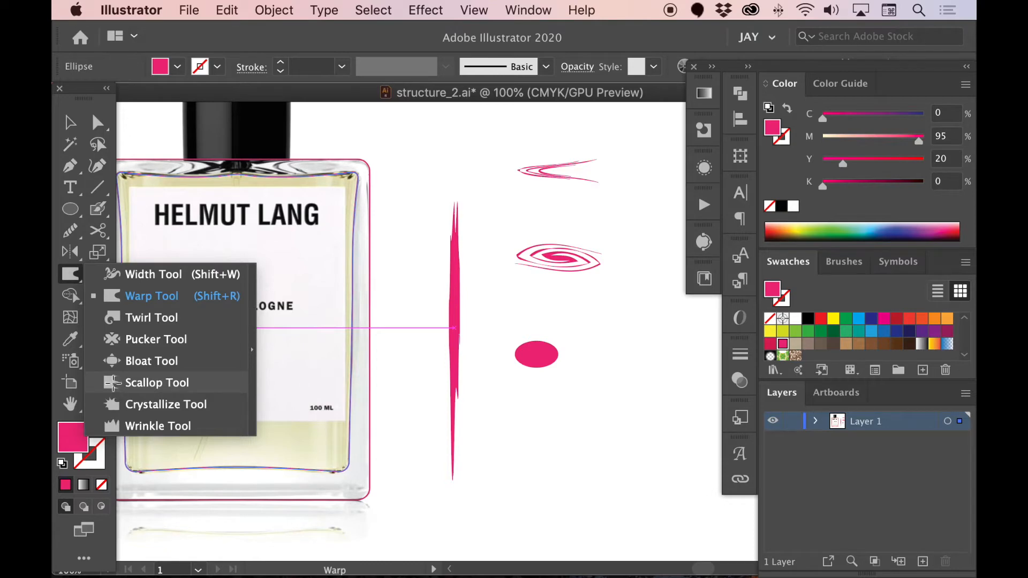
pyautogui.click(114, 384)
pyautogui.moveTo(536, 349)
pyautogui.mouseDown()
pyautogui.moveTo(521, 354)
pyautogui.moveTo(714, 354)
pyautogui.mouseUp()
# Step: Stretch the spiky shape horizontally and flatten it vertically into a long, thin streak
pyautogui.press('v')
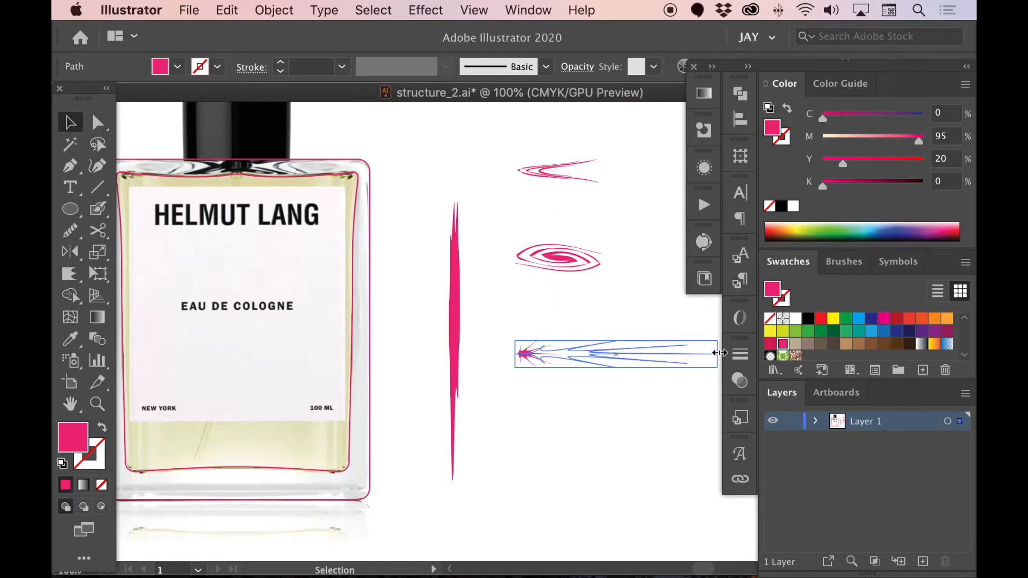
pyautogui.moveTo(614, 366); pyautogui.dragTo(615, 321)
pyautogui.press('a')
pyautogui.click(635, 420)
# Step: Rotate a copy of the thin streak to vertical and place it just beside the tall sliver
pyautogui.press('r')
pyautogui.moveTo(619, 329); pyautogui.dragTo(582, 387)
pyautogui.press('a')
pyautogui.moveTo(579, 299); pyautogui.dragTo(491, 328)
pyautogui.press('v')
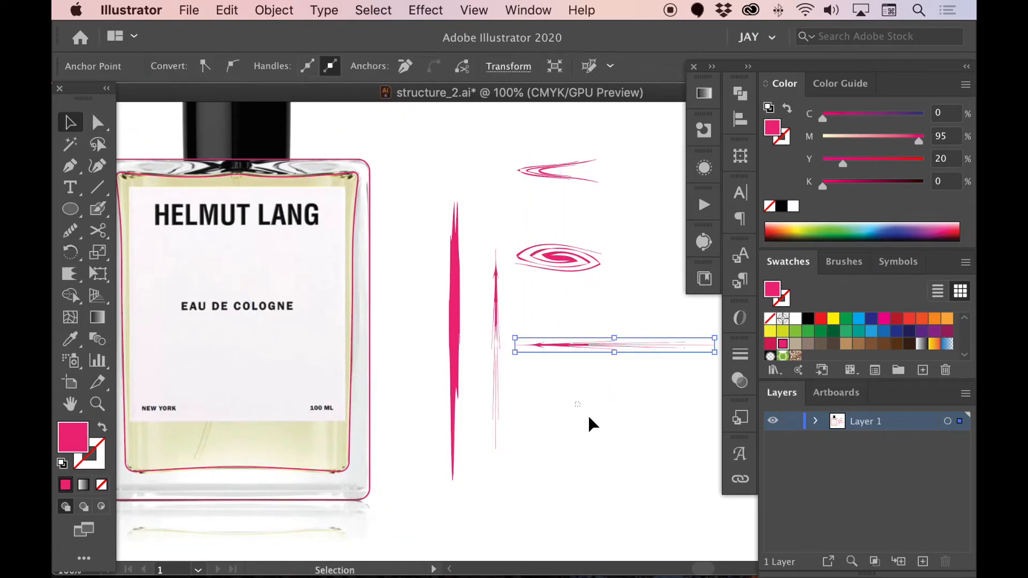
pyautogui.click(583, 413)
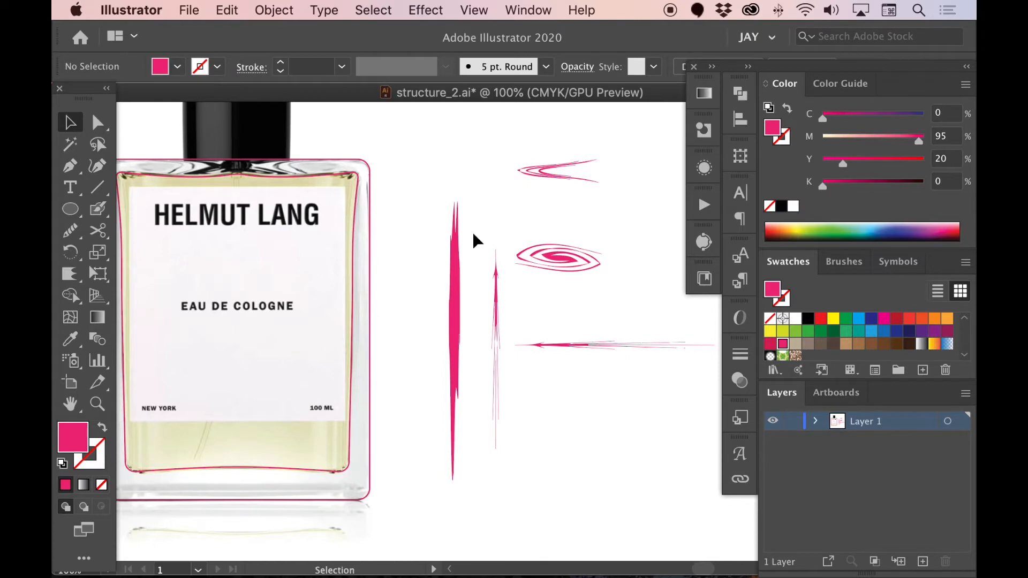
# Step: Copy the bottle's outer outline and switch to Photoshop with the new document settings open
pyautogui.press('a')
pyautogui.moveTo(394, 216); pyautogui.dragTo(431, 230)
pyautogui.click(411, 247)
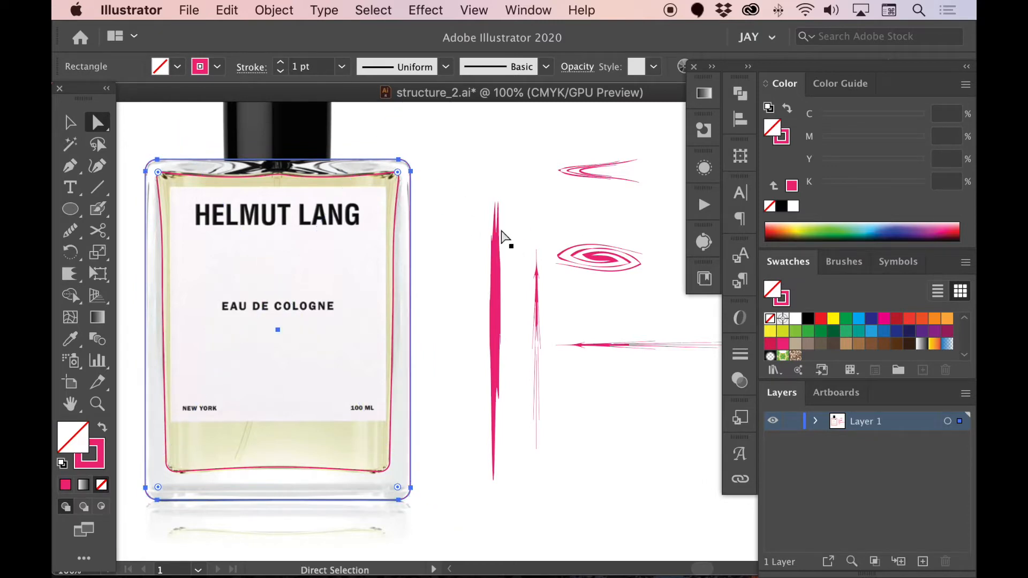
pyautogui.press('super+Tab')
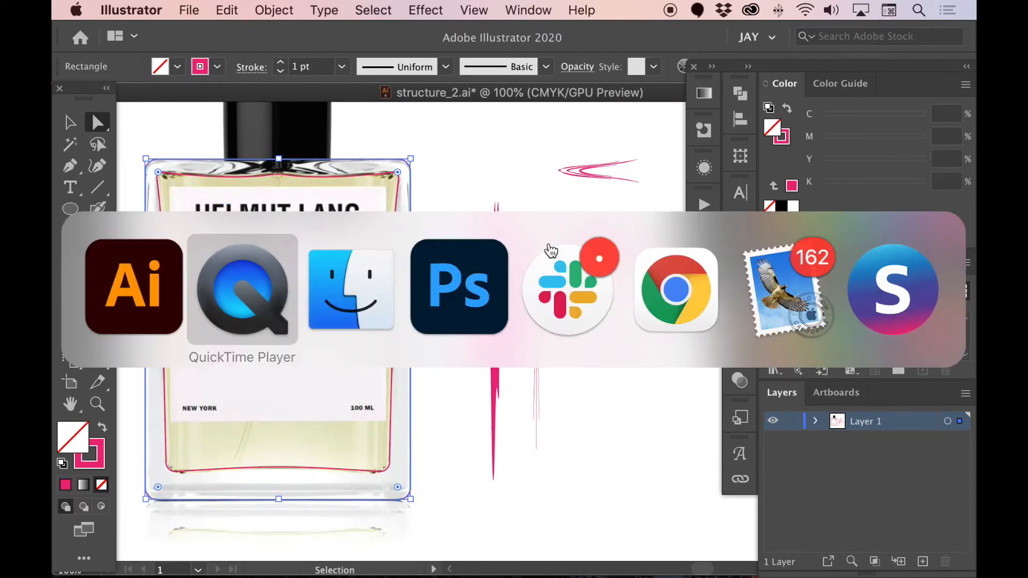
pyautogui.click(492, 277)
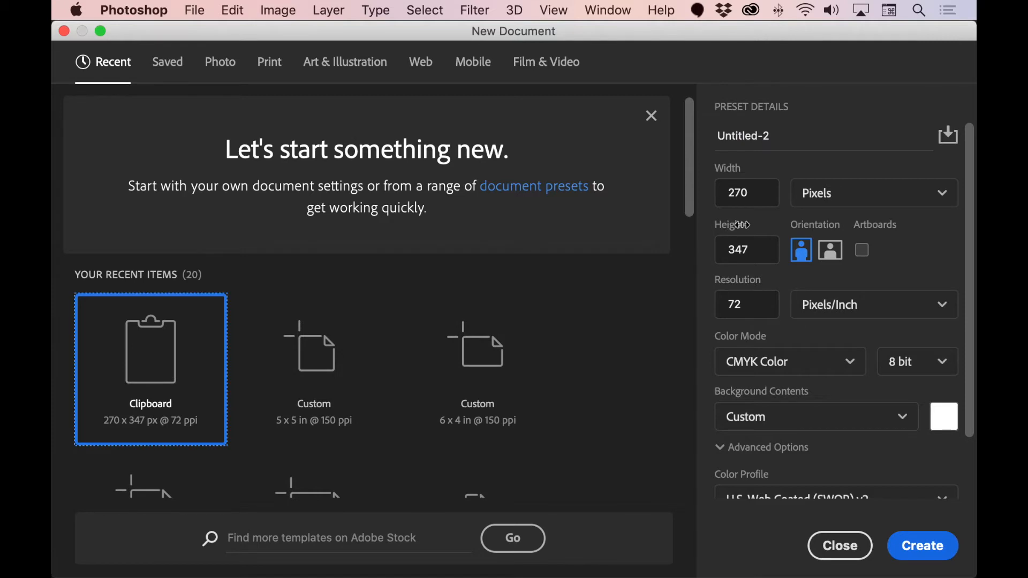
# Step: Create a new document 5 inches wide and 7 inches high at 150 pixels/inch
pyautogui.click(838, 194)
pyautogui.click(839, 264)
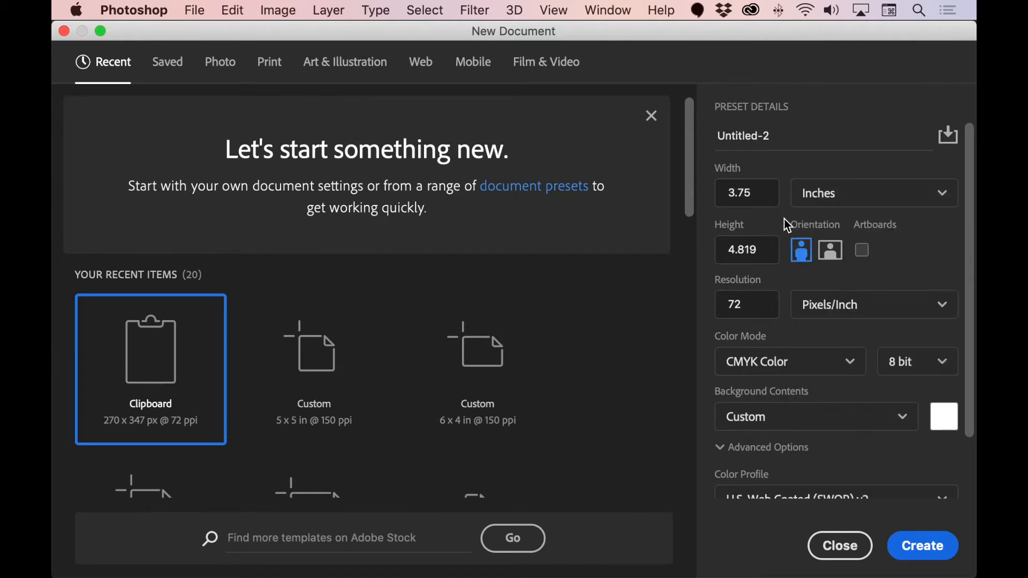
pyautogui.doubleClick(749, 194)
pyautogui.write('5')
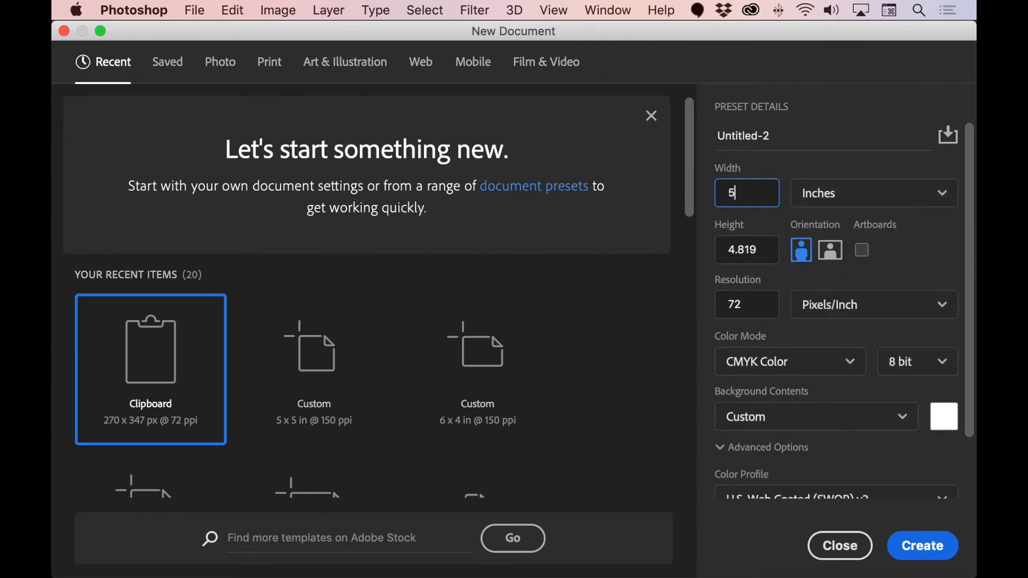
pyautogui.press('Tab')
pyautogui.press('Tab')
pyautogui.write('7')
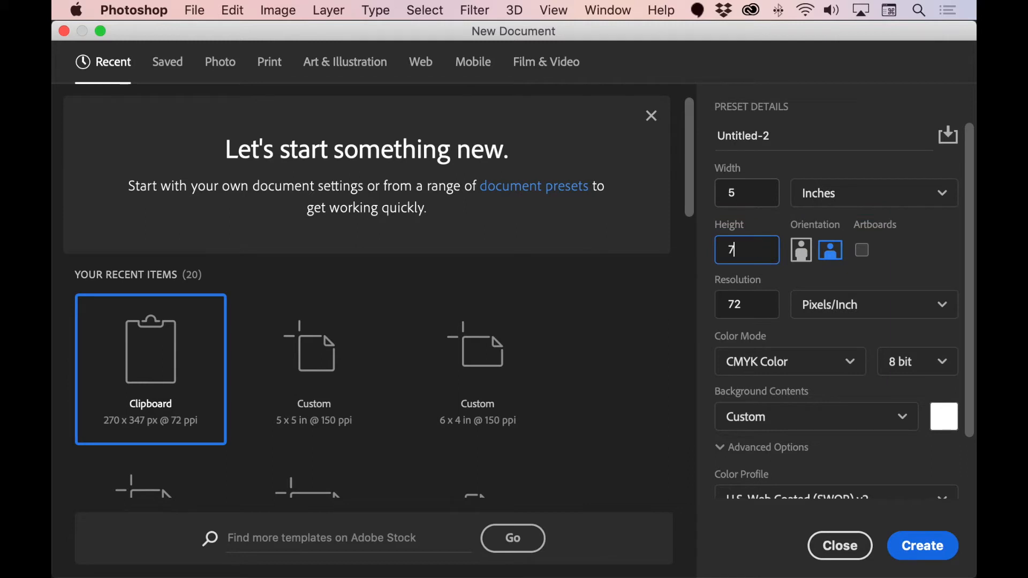
pyautogui.doubleClick(738, 303)
pyautogui.write('160')
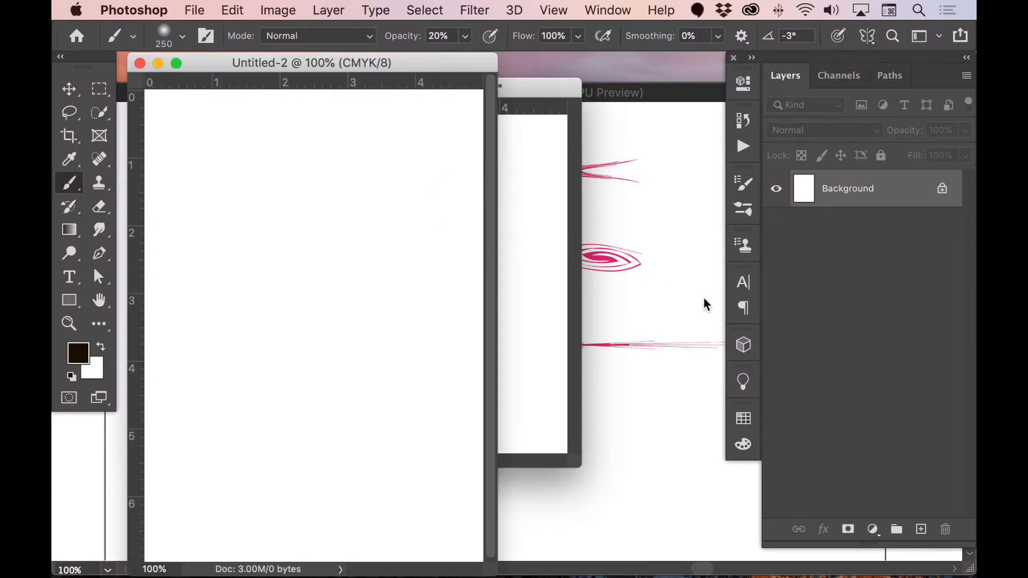
# Step: Back out of pasting the outline, return to Illustrator and fill the bottle's outer outline with 50% gray and no stroke
pyautogui.press('super+v')
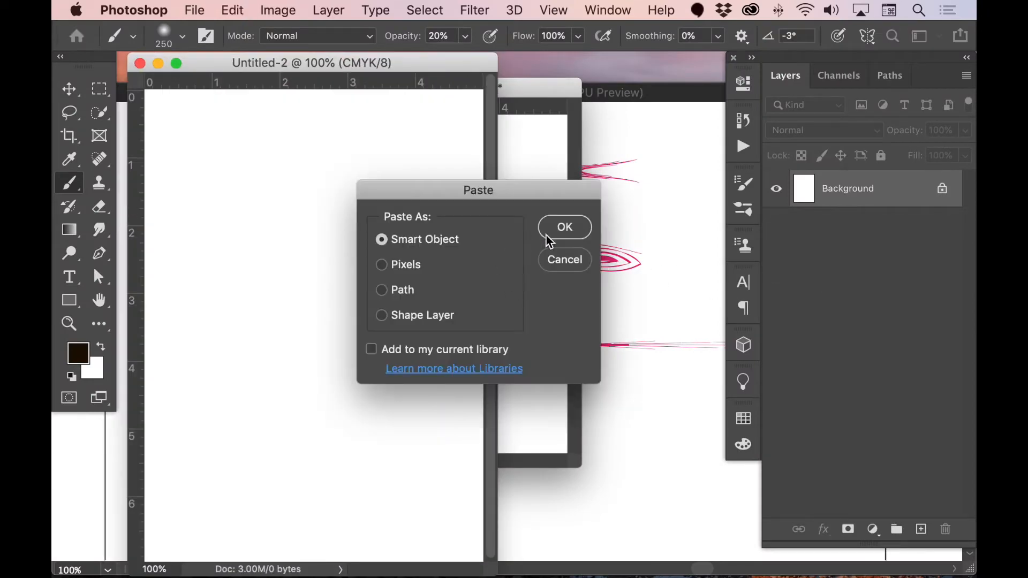
pyautogui.click(559, 259)
pyautogui.press('super+Tab')
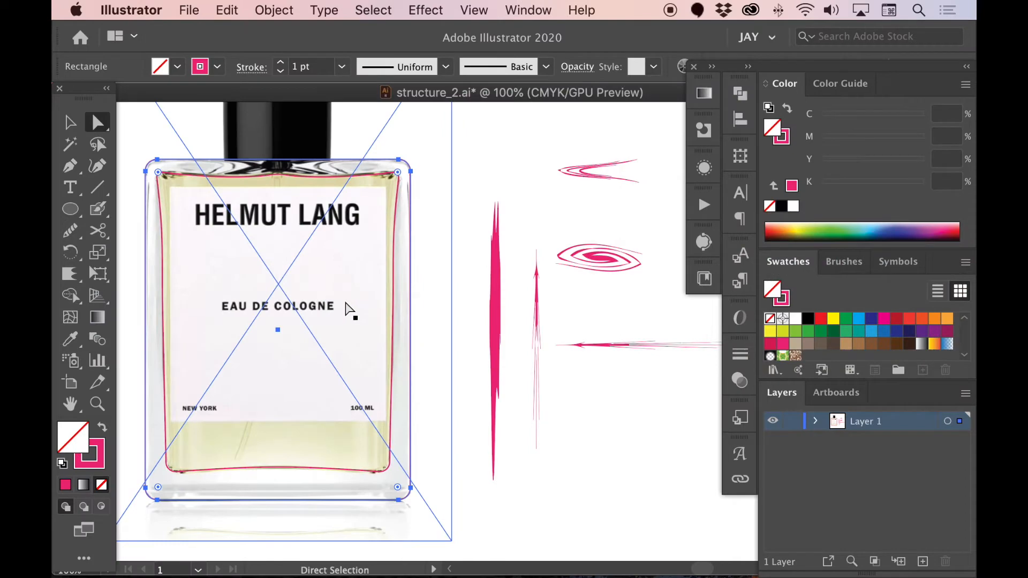
pyautogui.hotkey('shift', 'x')
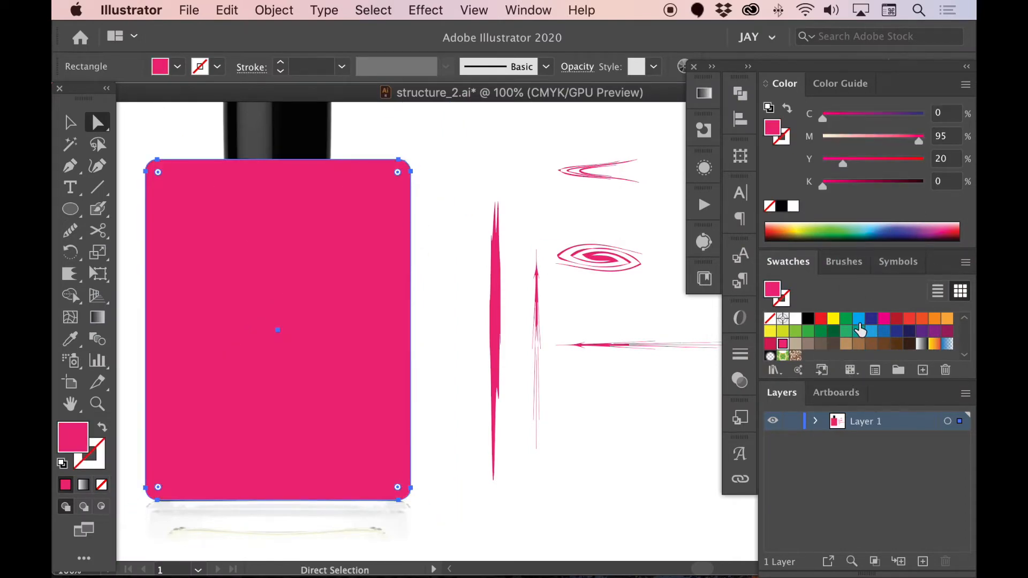
pyautogui.scroll(-3, 859, 329)
pyautogui.click(846, 336)
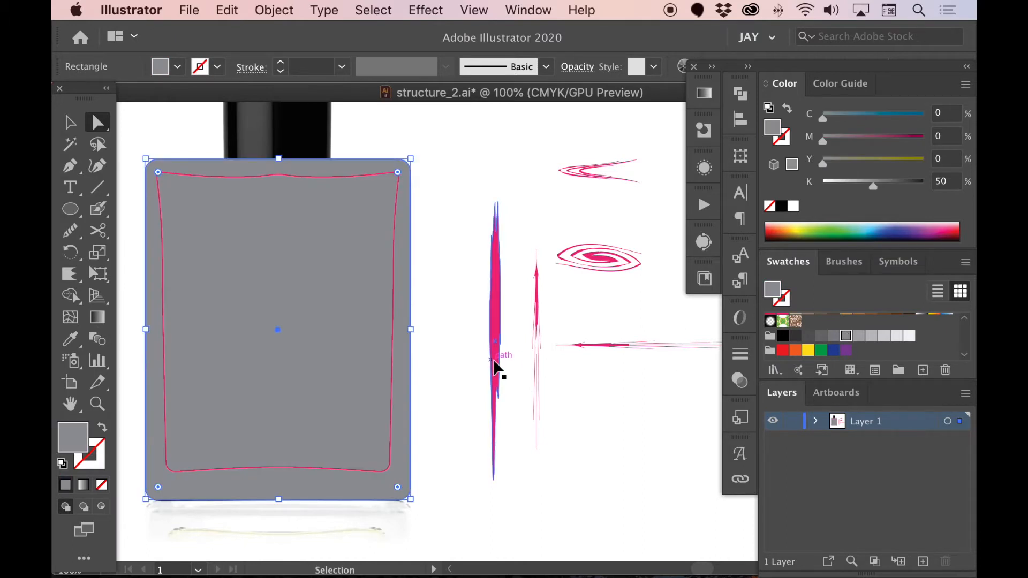
# Step: Cut the gray outer bottle shape and paste it into the new Photoshop document as a Smart Object
pyautogui.press('Delete')
pyautogui.press('super+Tab')
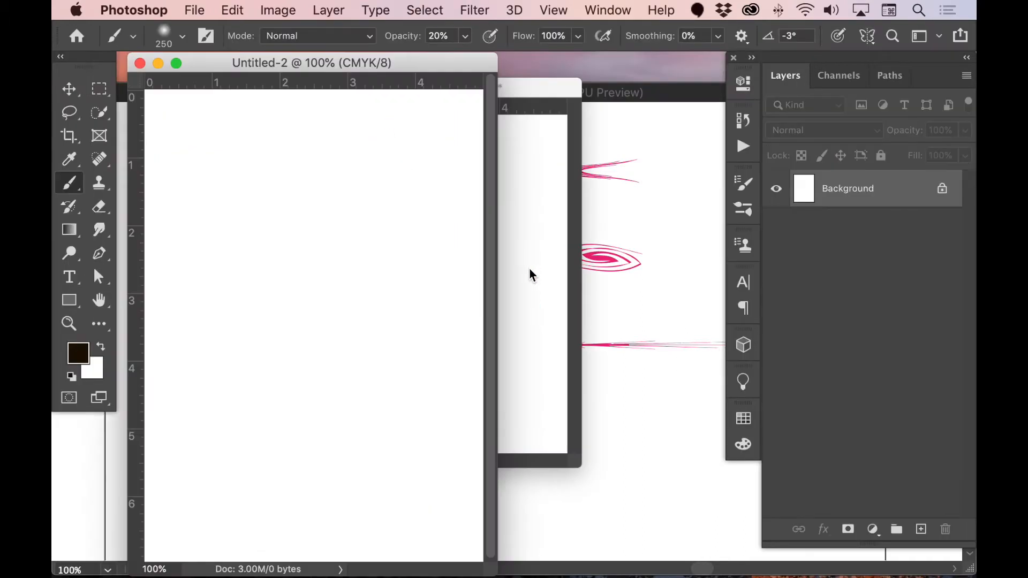
pyautogui.press('super+v')
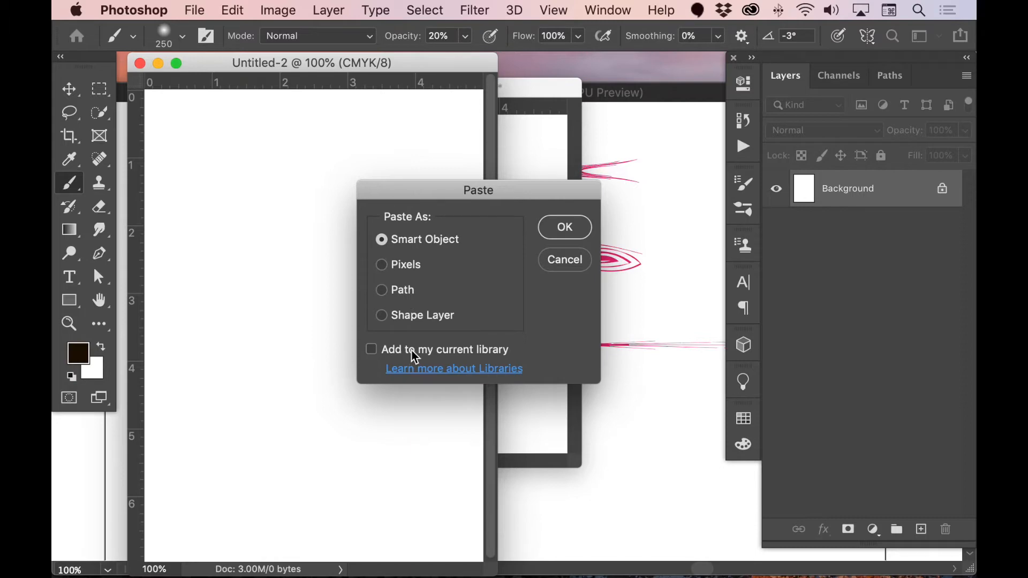
pyautogui.click(565, 227)
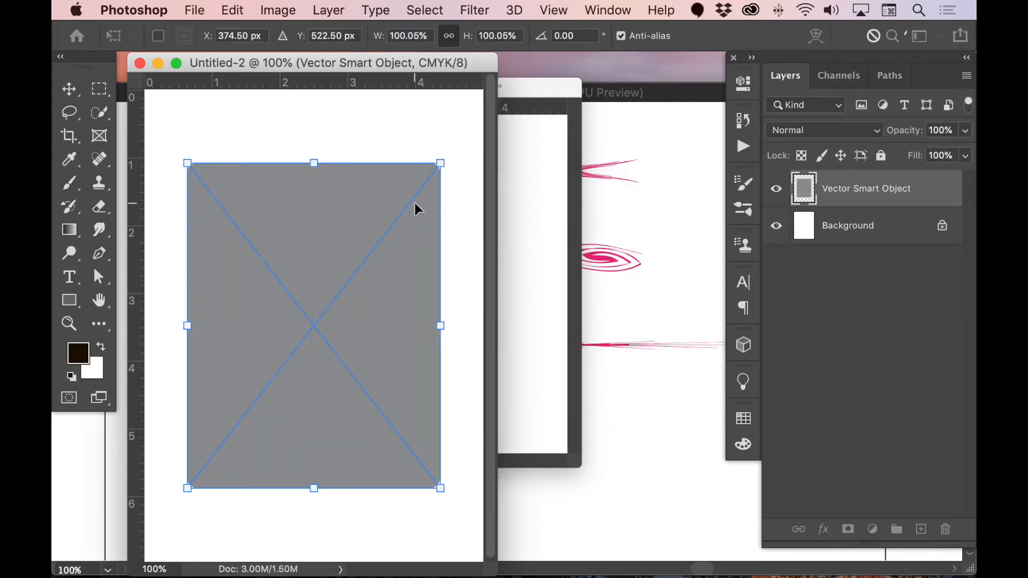
# Step: Place the pasted bottle shape lower on the page and set its layer opacity to 12%
pyautogui.moveTo(367, 290); pyautogui.dragTo(369, 336)
pyautogui.press('Return')
pyautogui.press('b')
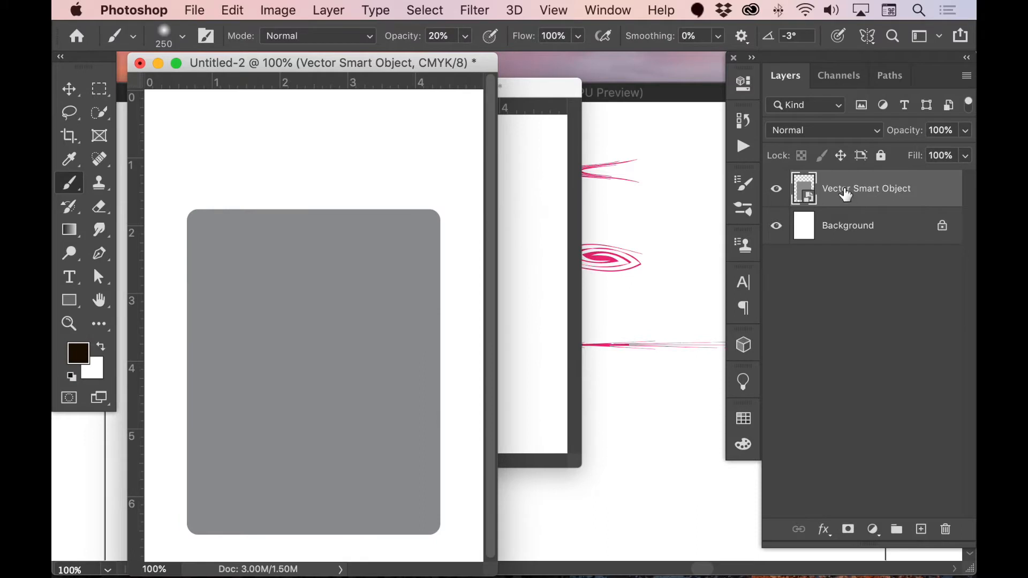
pyautogui.moveTo(910, 133); pyautogui.dragTo(834, 138)
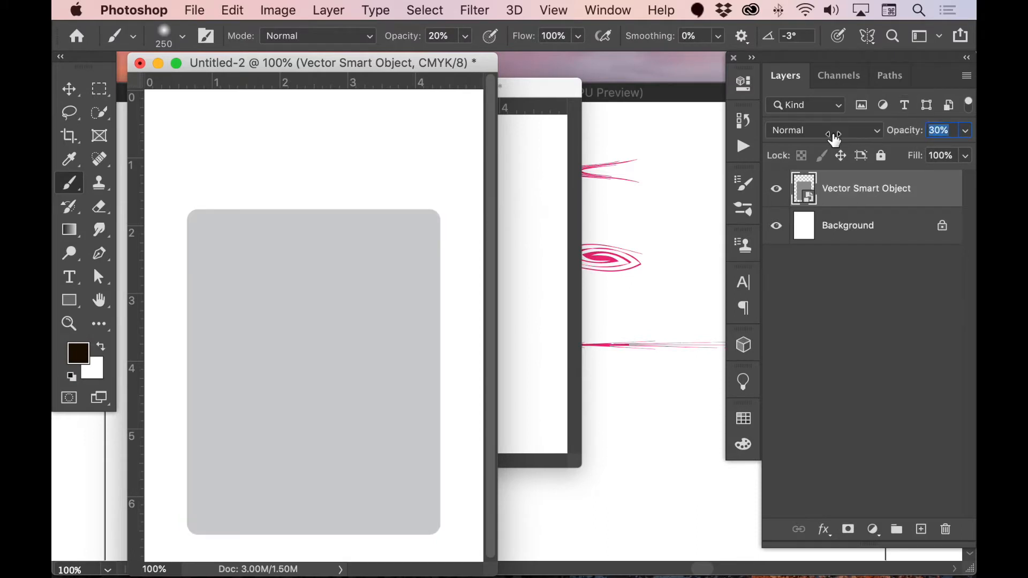
pyautogui.write('12')
pyautogui.press('Return')
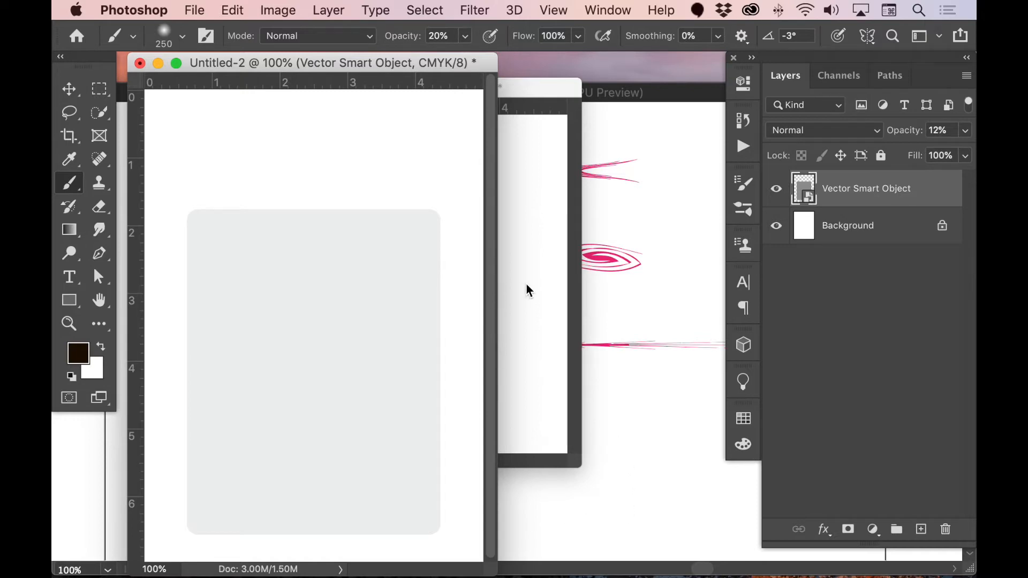
# Step: Switch to Illustrator, fill the inner glass outline with 30% gray and no stroke, and cut it
pyautogui.click(599, 446)
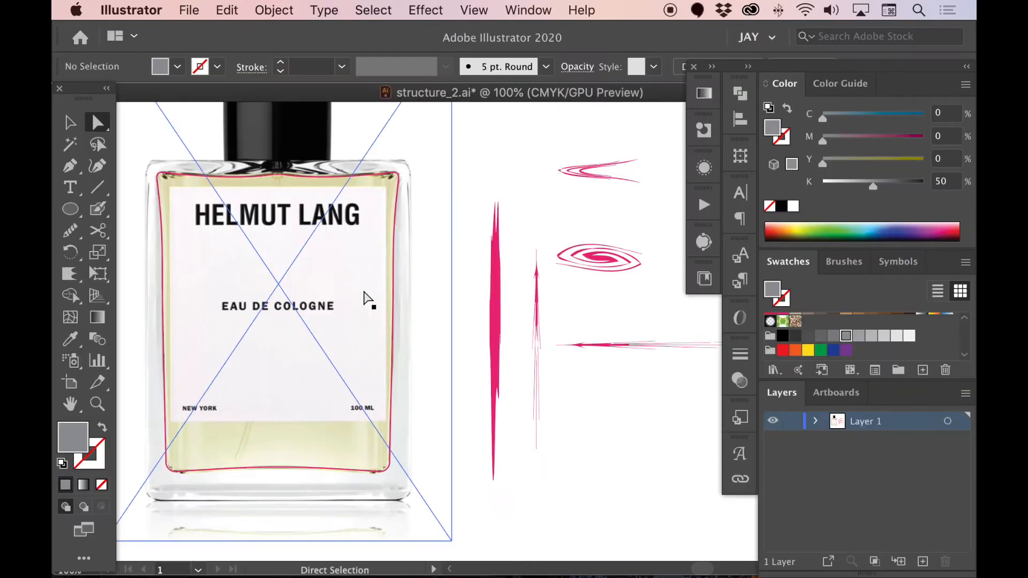
pyautogui.click(395, 304)
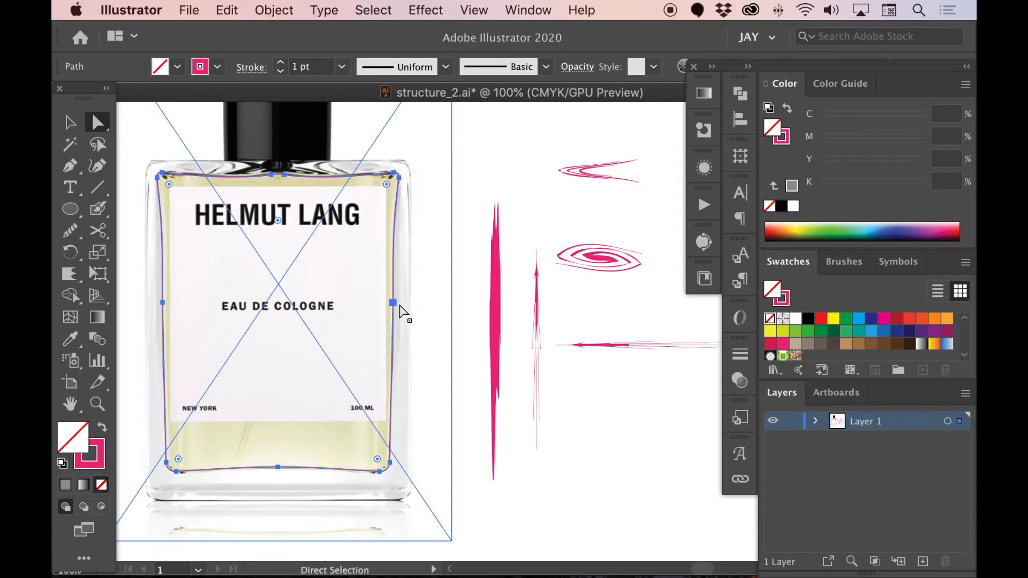
pyautogui.scroll(-1, 854, 346)
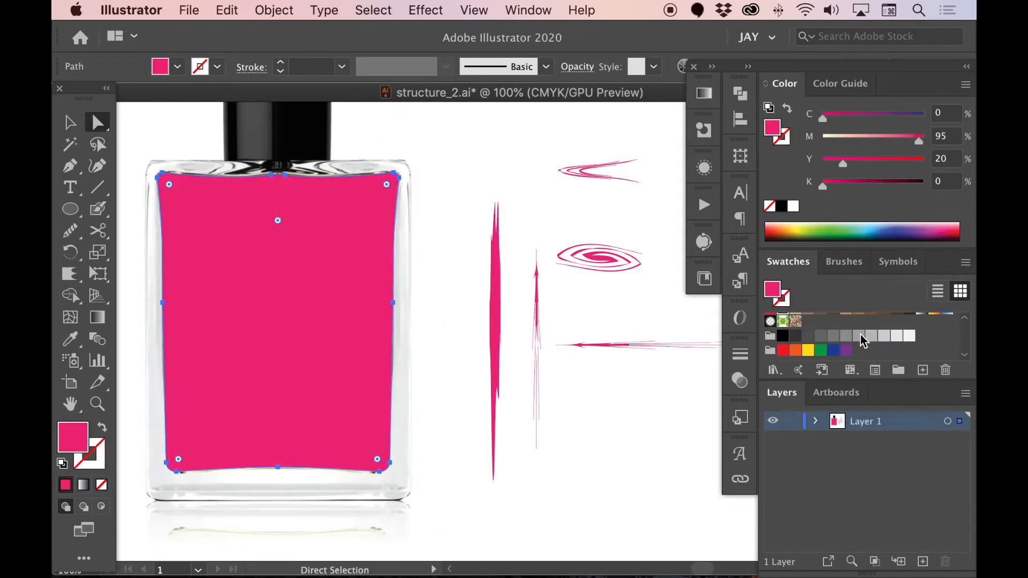
pyautogui.click(871, 337)
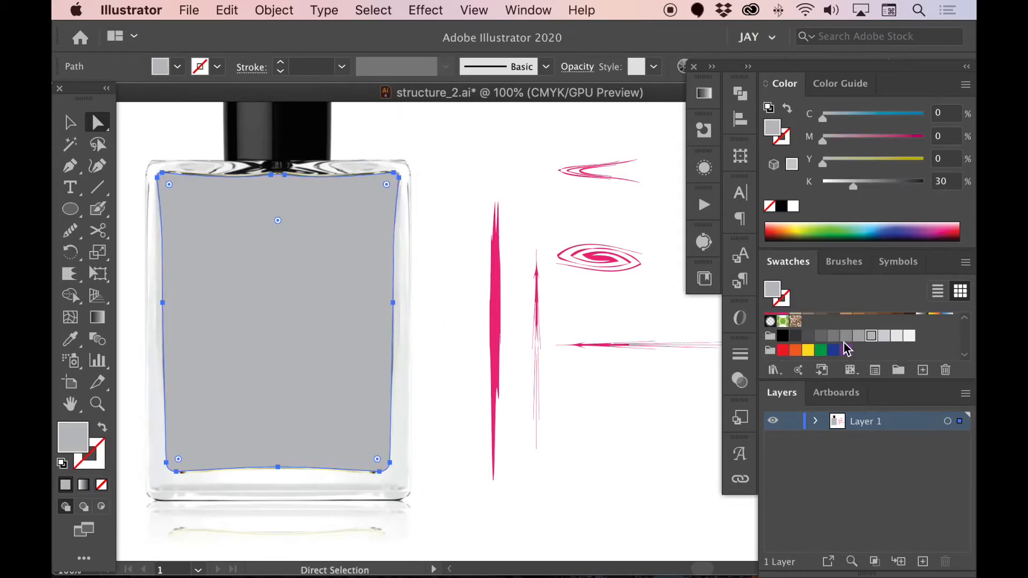
pyautogui.press('v')
pyautogui.press('super+3')
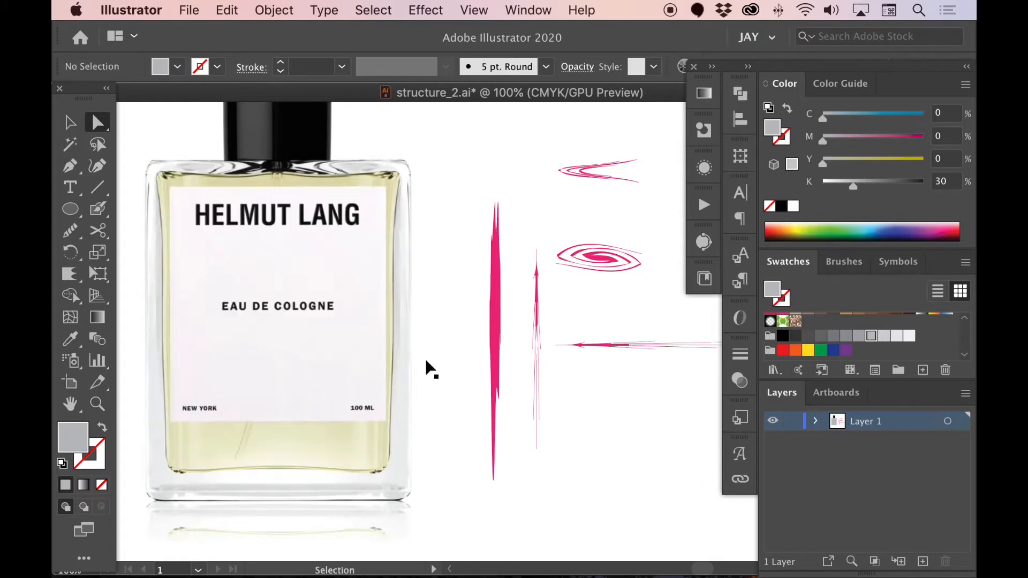
# Step: Return to Photoshop, minimize the jar document and position the bottle document window beside the bottle photo for reference
pyautogui.moveTo(528, 368); pyautogui.dragTo(513, 417)
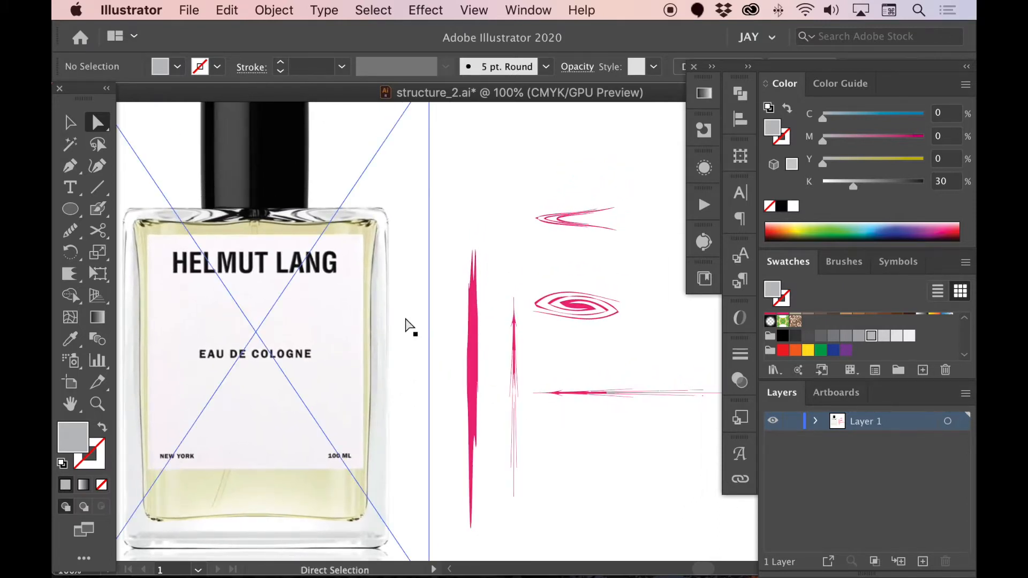
pyautogui.press('super+minus')
pyautogui.moveTo(457, 336); pyautogui.dragTo(332, 344)
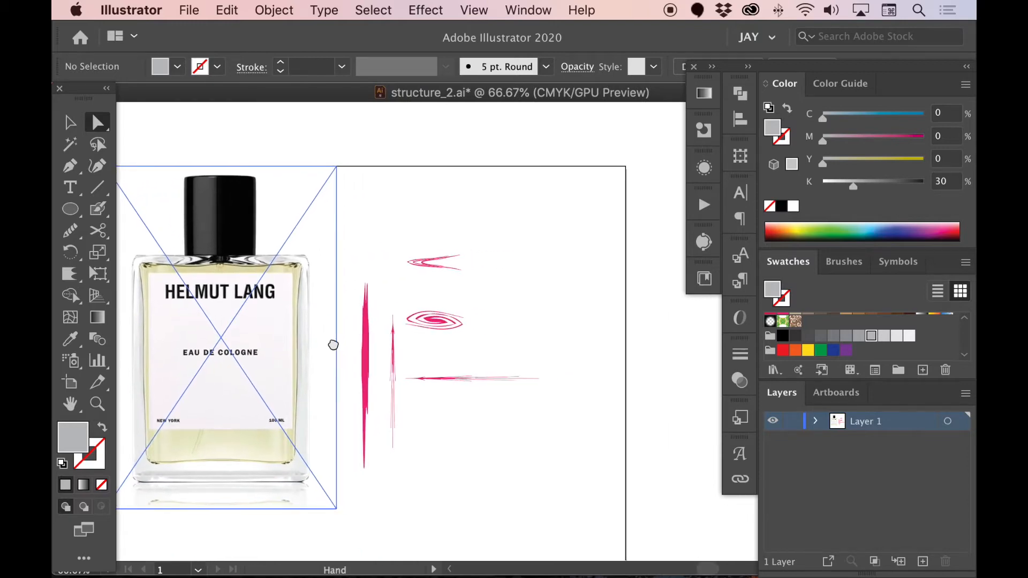
pyautogui.press('super+Tab')
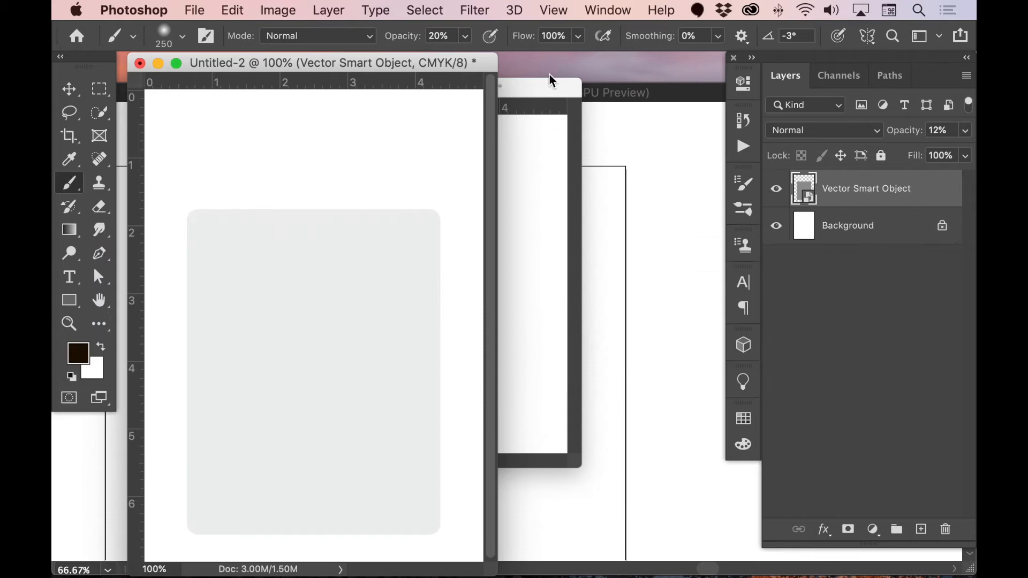
pyautogui.moveTo(552, 81); pyautogui.dragTo(585, 106)
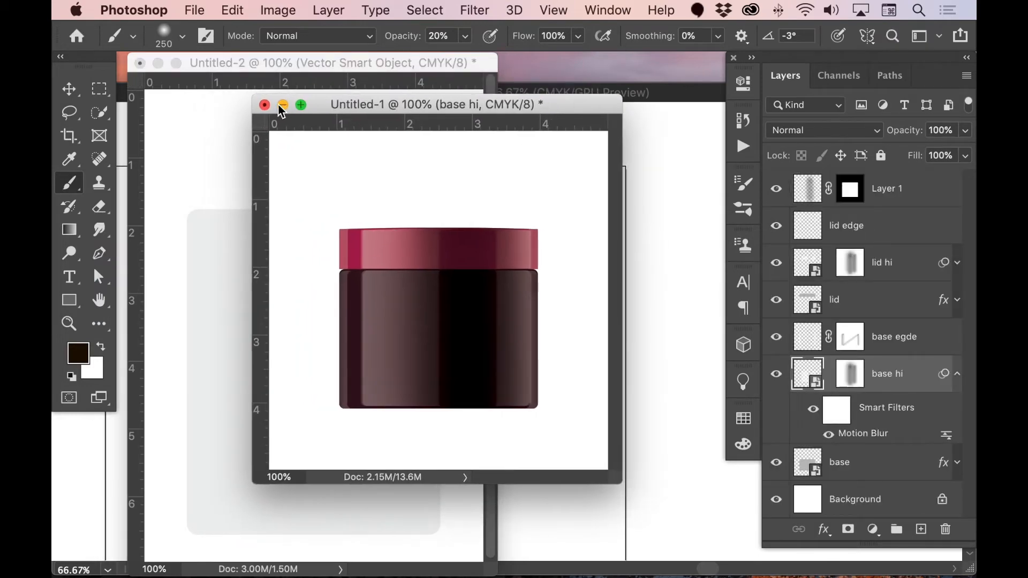
pyautogui.click(283, 105)
pyautogui.moveTo(286, 65); pyautogui.dragTo(477, 66)
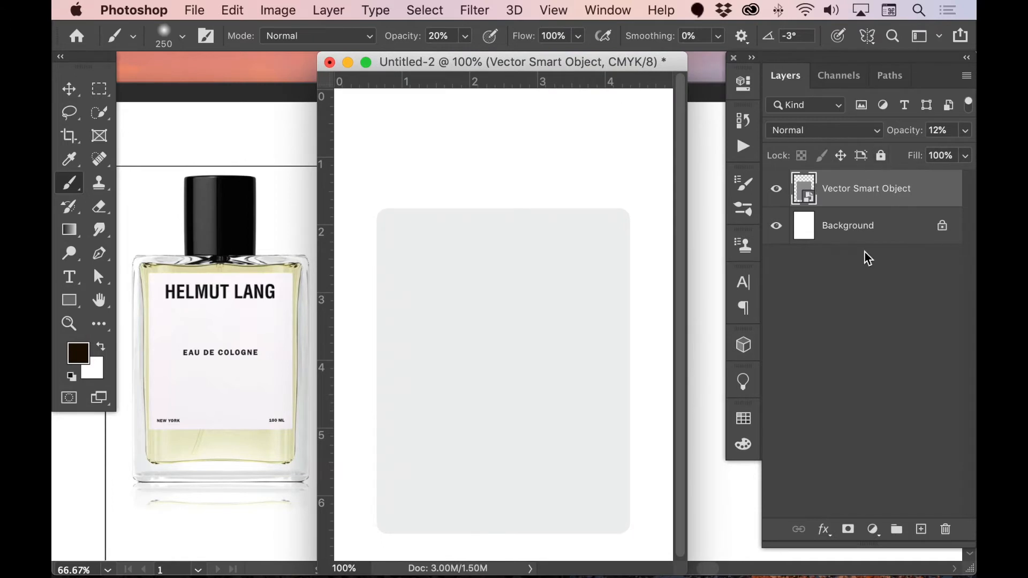
# Step: Paste the inner glass shape as a Smart Object and position it inside the pale outer bottle shape
pyautogui.press('super+v')
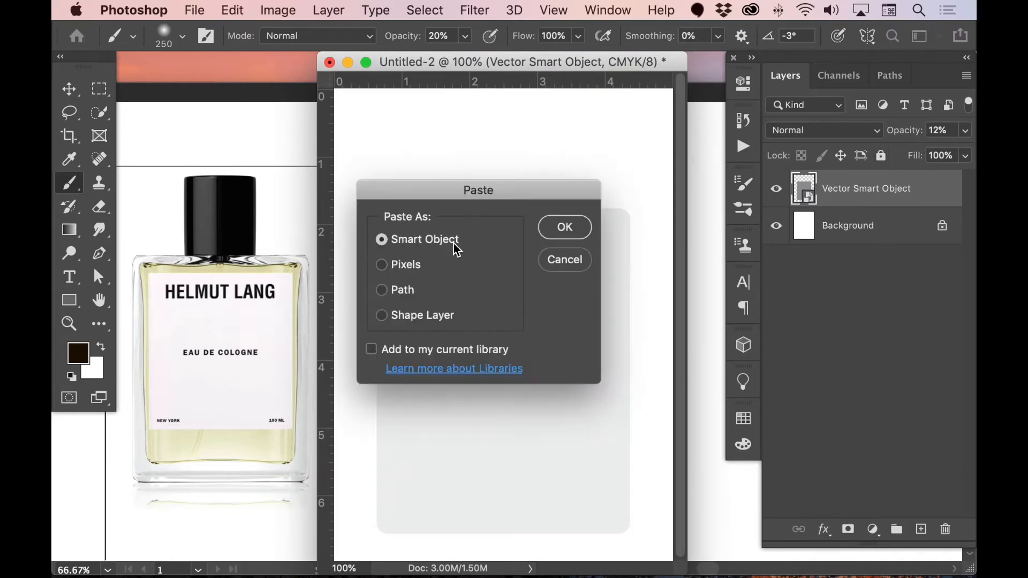
pyautogui.click(553, 228)
pyautogui.moveTo(565, 268); pyautogui.dragTo(561, 304)
pyautogui.press('Return')
pyautogui.press('b')
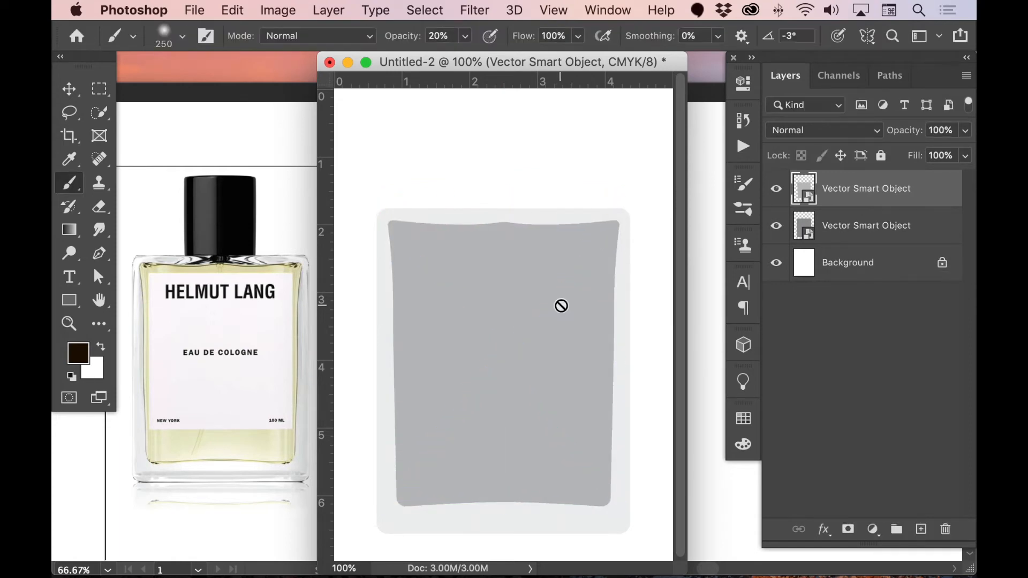
# Step: Apply a light pinkish-purple Color Overlay to the inner glass shape's layer
pyautogui.press('v')
pyautogui.click(824, 529)
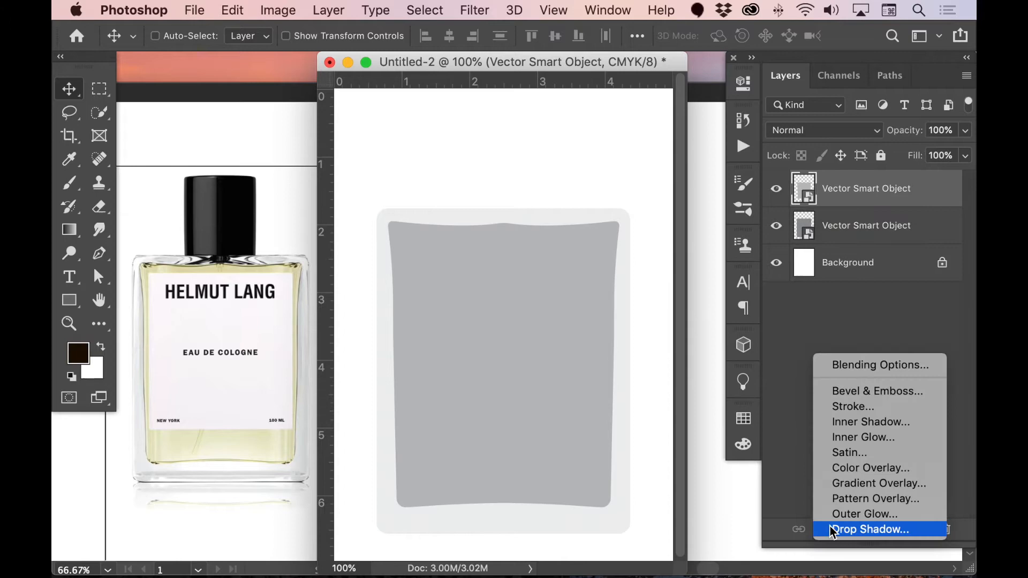
pyautogui.click(854, 469)
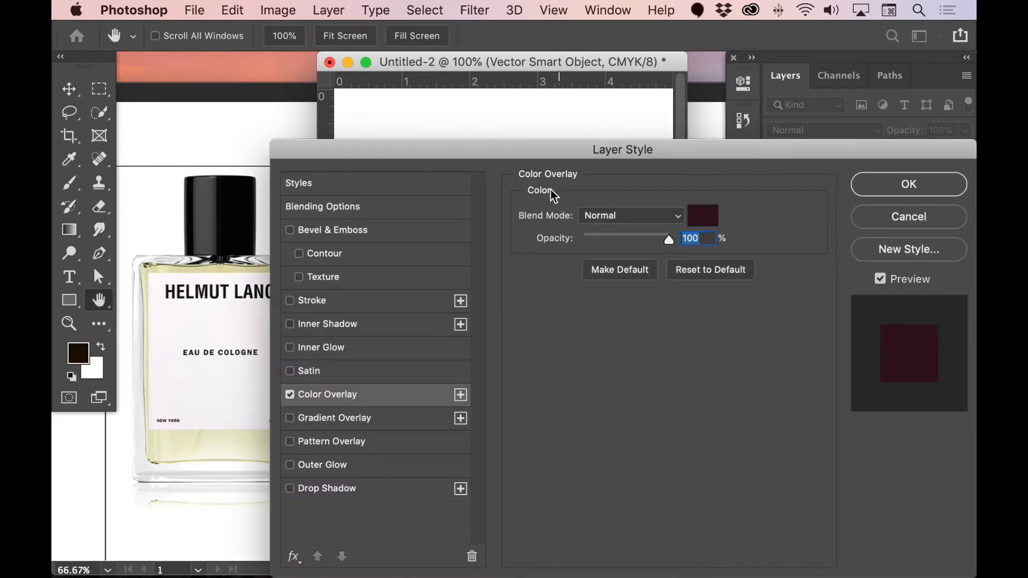
pyautogui.click(702, 216)
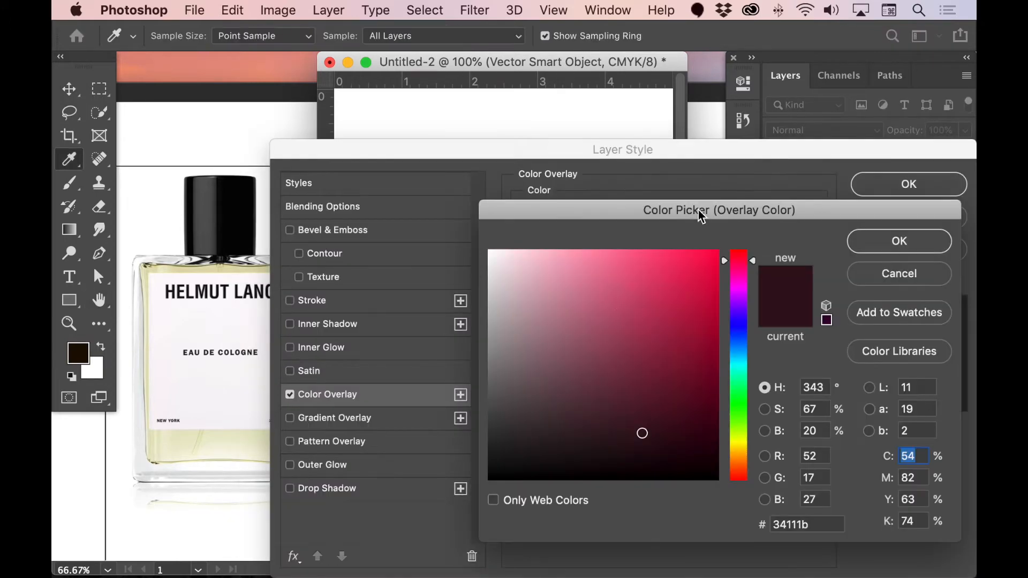
pyautogui.click(747, 295)
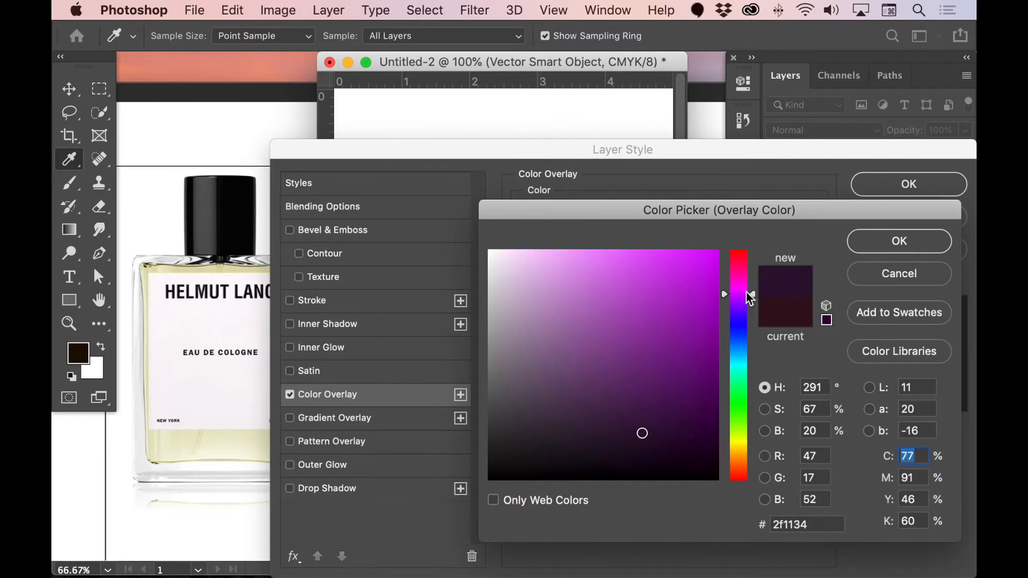
pyautogui.moveTo(627, 262); pyautogui.dragTo(547, 241)
pyautogui.click(900, 242)
pyautogui.click(908, 186)
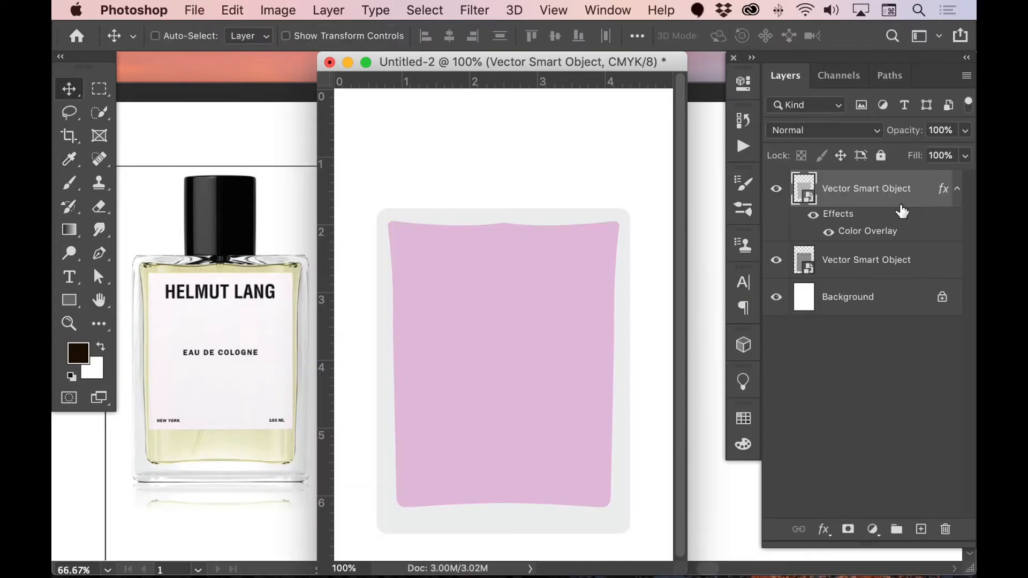
# Step: Add a Bevel & Emboss effect to the inner glass layer with 77% highlight opacity and 22% shadow opacity
pyautogui.click(819, 530)
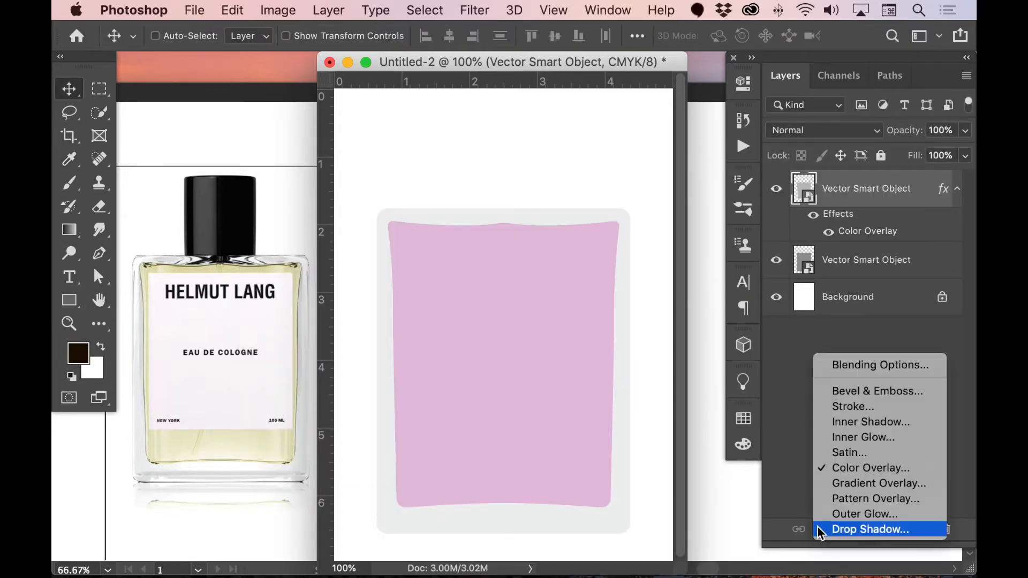
pyautogui.click(865, 396)
pyautogui.moveTo(662, 151); pyautogui.dragTo(226, 66)
pyautogui.moveTo(773, 63); pyautogui.dragTo(866, 63)
pyautogui.moveTo(632, 63); pyautogui.dragTo(831, 63)
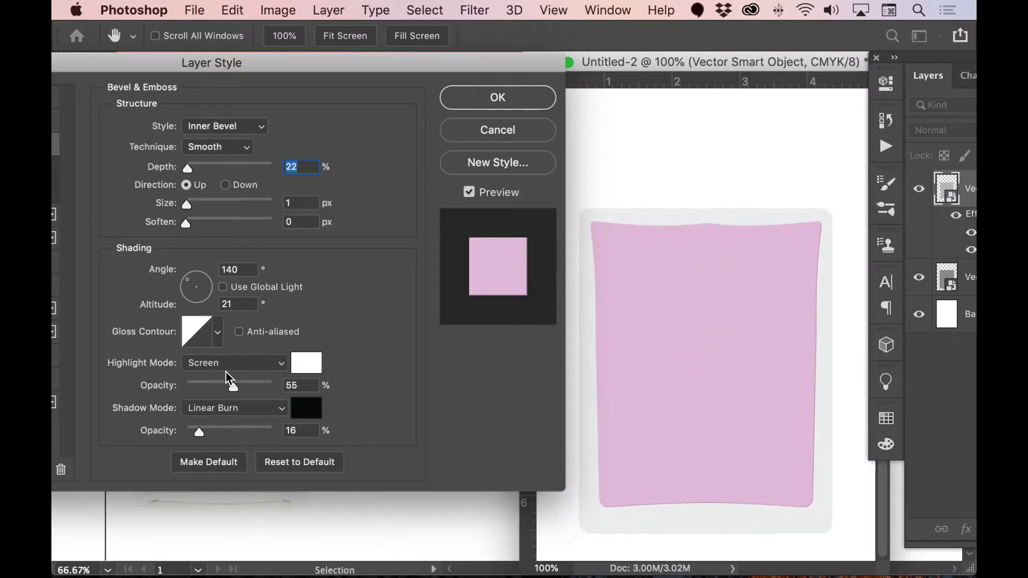
pyautogui.moveTo(235, 387); pyautogui.dragTo(252, 386)
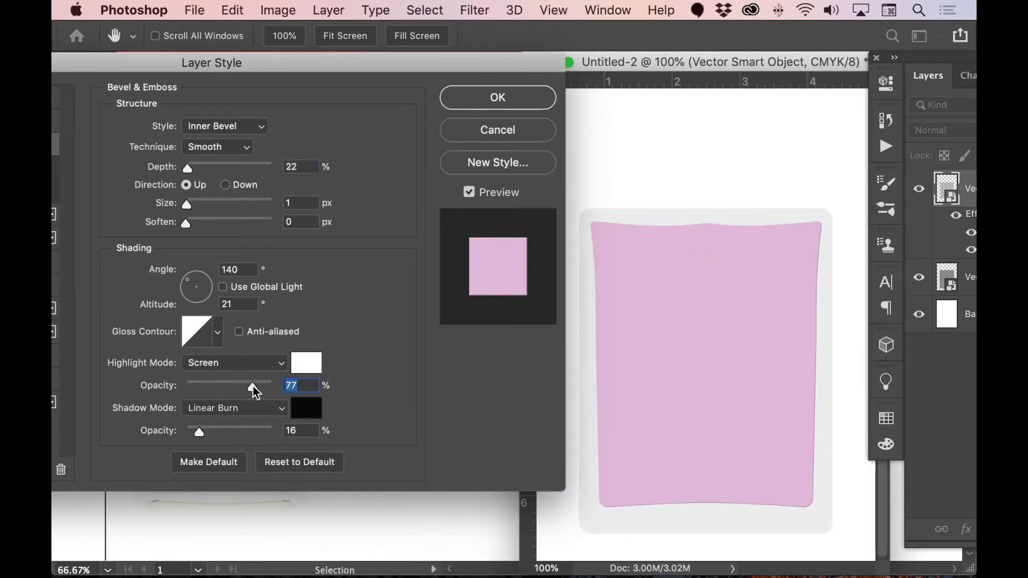
pyautogui.moveTo(209, 434)
pyautogui.mouseDown()
pyautogui.moveTo(220, 433)
pyautogui.moveTo(205, 432)
pyautogui.mouseUp()
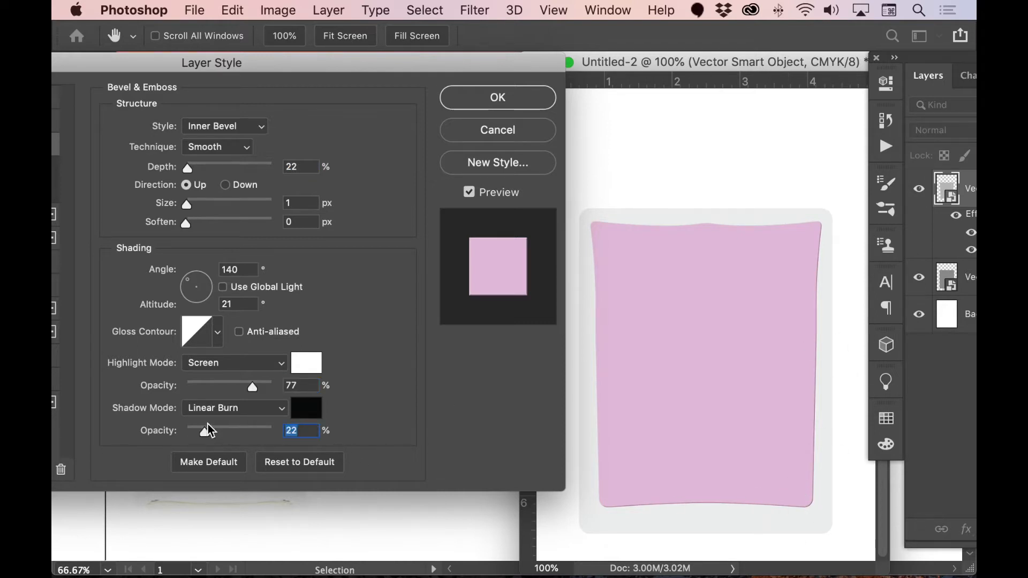
# Step: Make the bevel highlight black in Multiply mode at 26% opacity and set its shadow opacity to 16%
pyautogui.click(295, 373)
pyautogui.moveTo(553, 437); pyautogui.dragTo(425, 518)
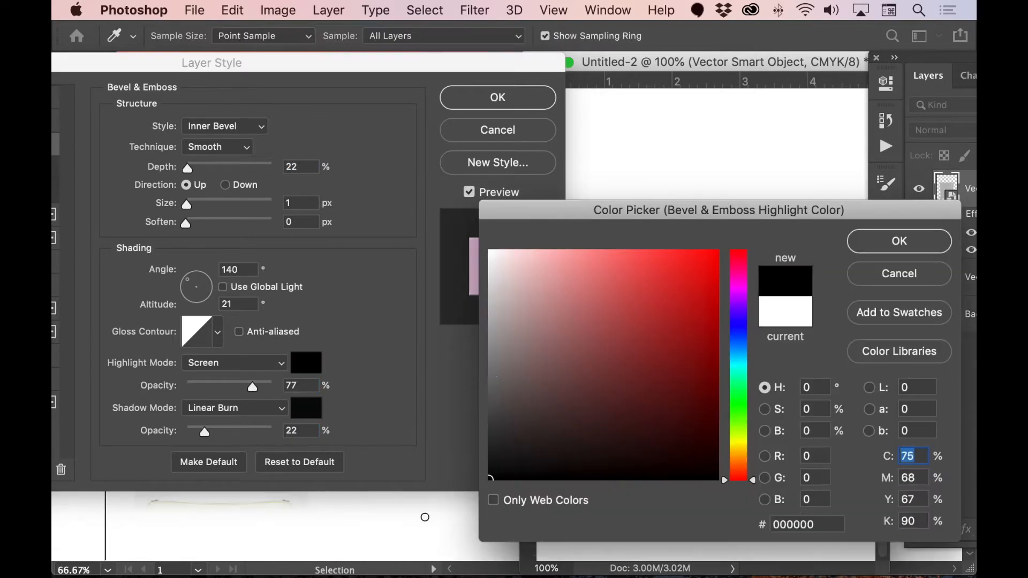
pyautogui.click(872, 241)
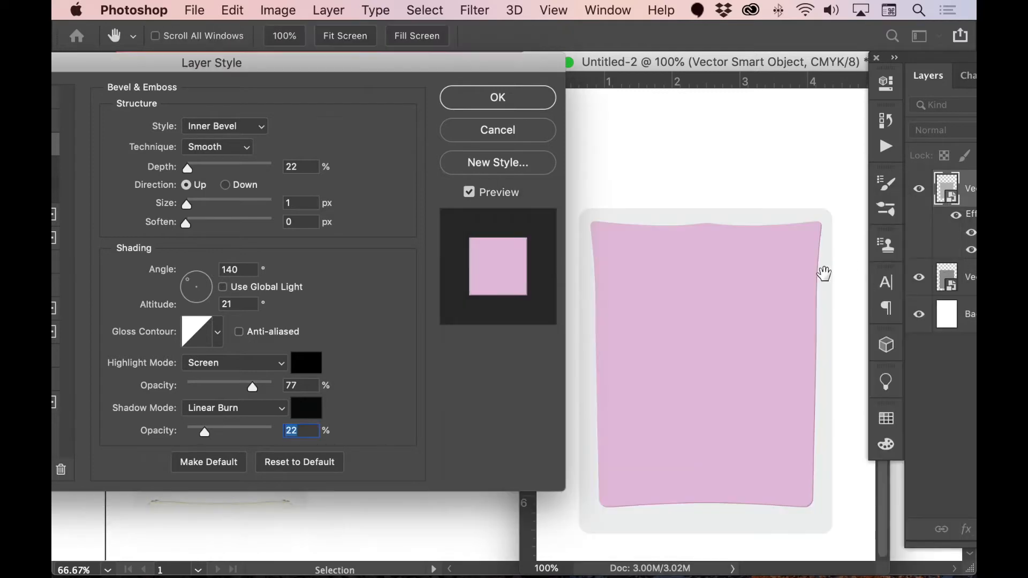
pyautogui.click(222, 368)
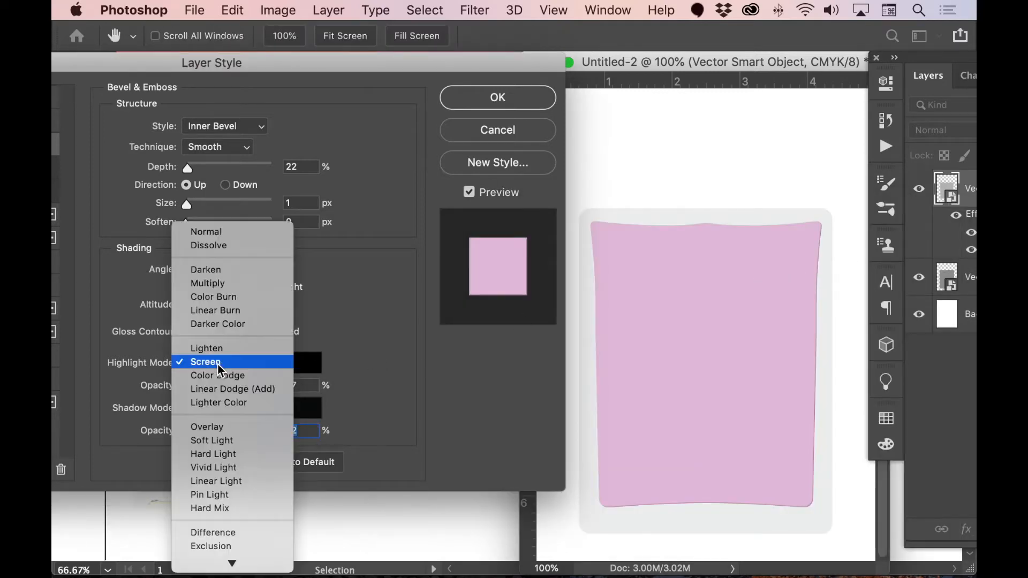
pyautogui.click(214, 285)
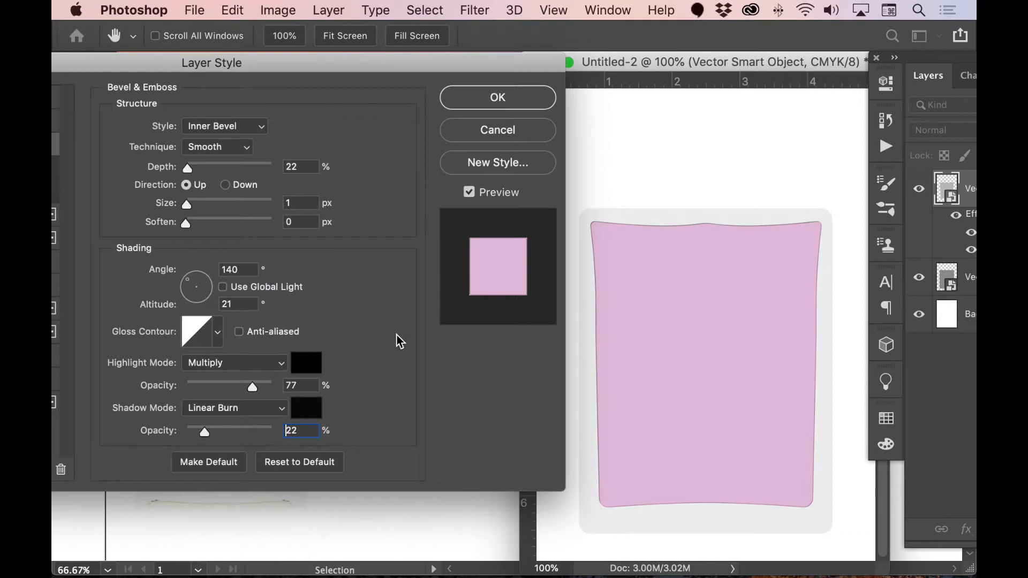
pyautogui.moveTo(252, 390); pyautogui.dragTo(212, 390)
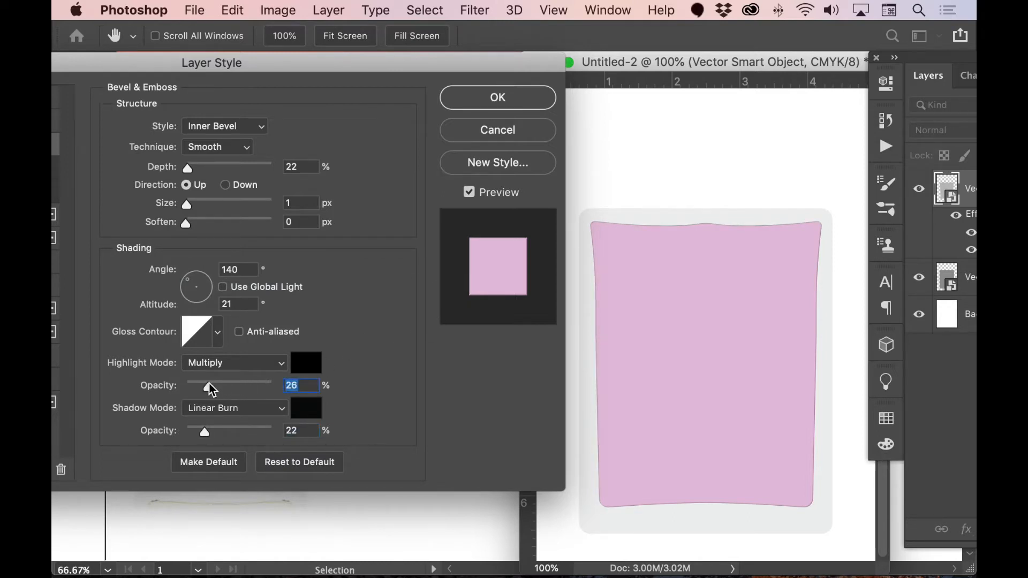
pyautogui.moveTo(204, 432); pyautogui.dragTo(199, 431)
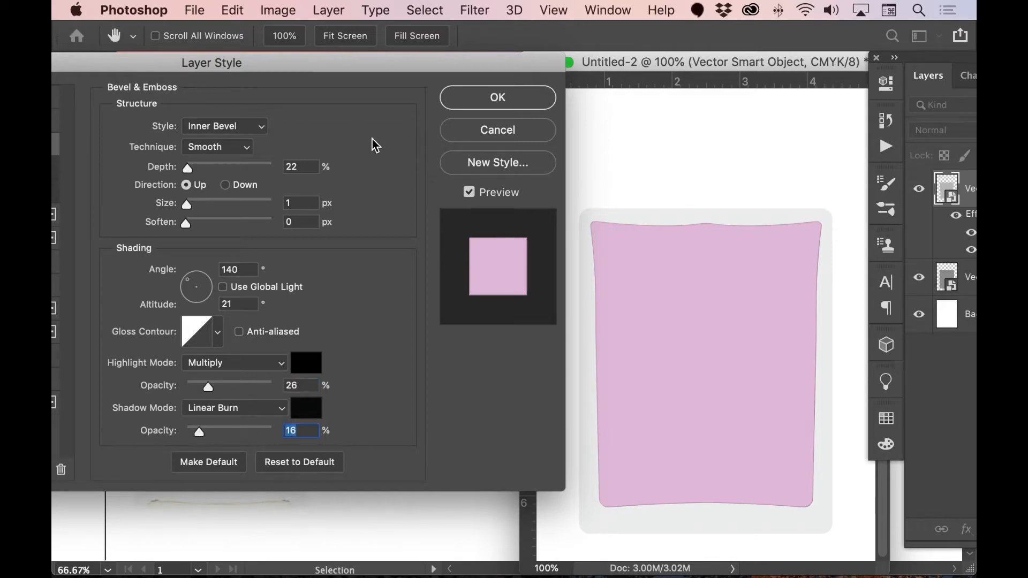
# Step: Set the inner glass bevel to 95% depth, 2 px size, 1 px soften and 22% shadow opacity, and apply it
pyautogui.moveTo(365, 58); pyautogui.dragTo(345, 82)
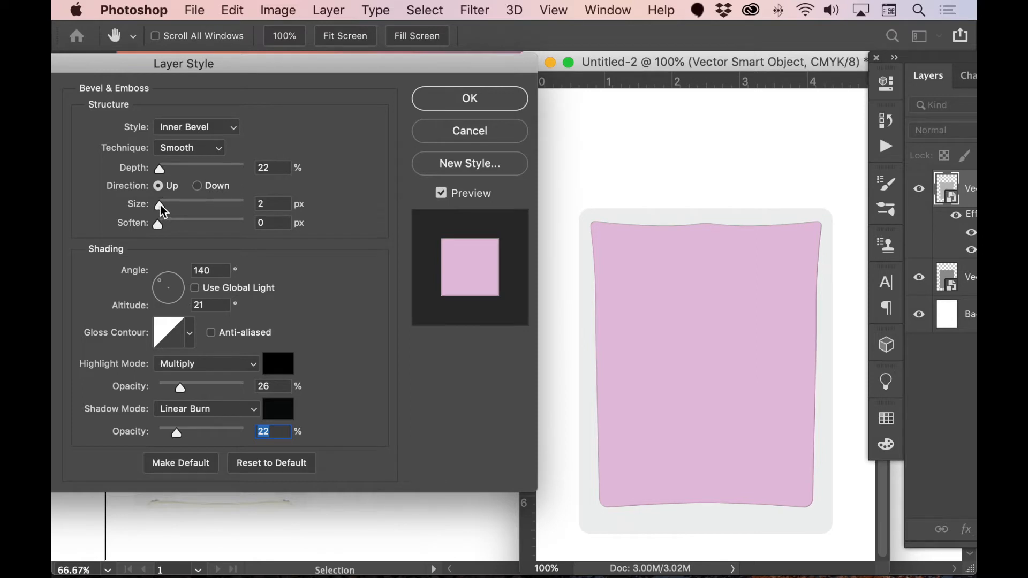
pyautogui.moveTo(159, 225); pyautogui.dragTo(162, 226)
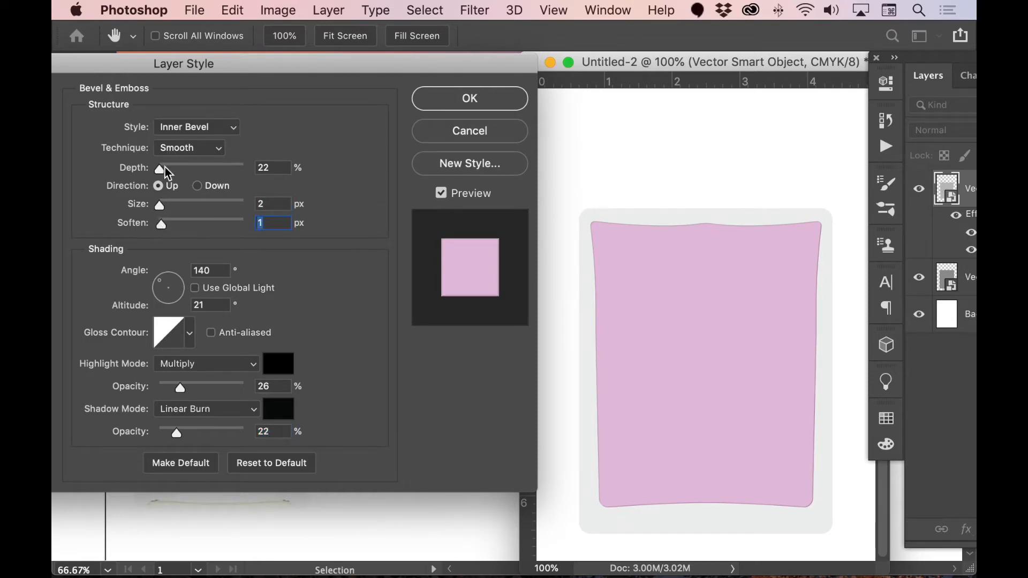
pyautogui.moveTo(161, 170); pyautogui.dragTo(166, 171)
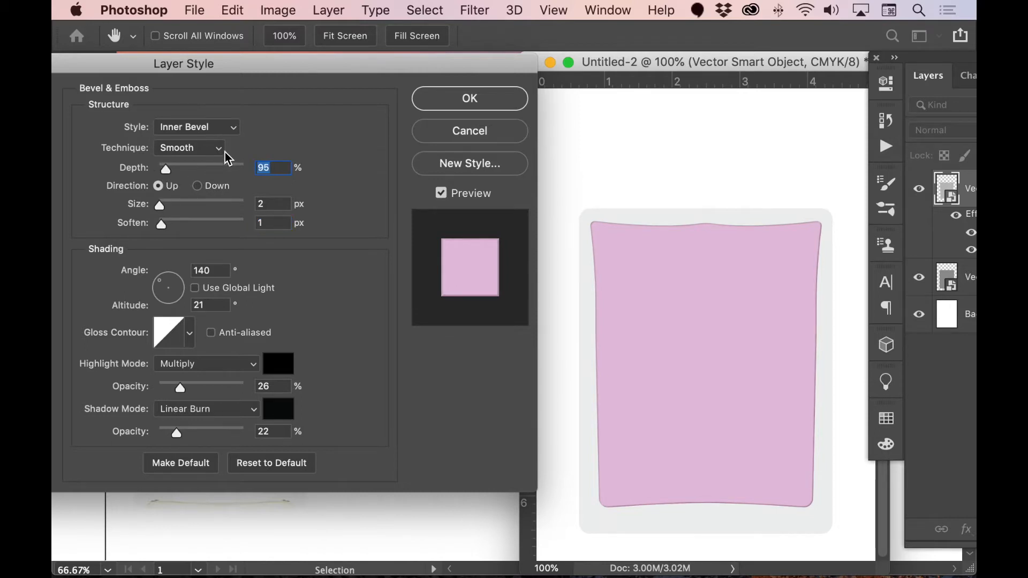
pyautogui.click(470, 99)
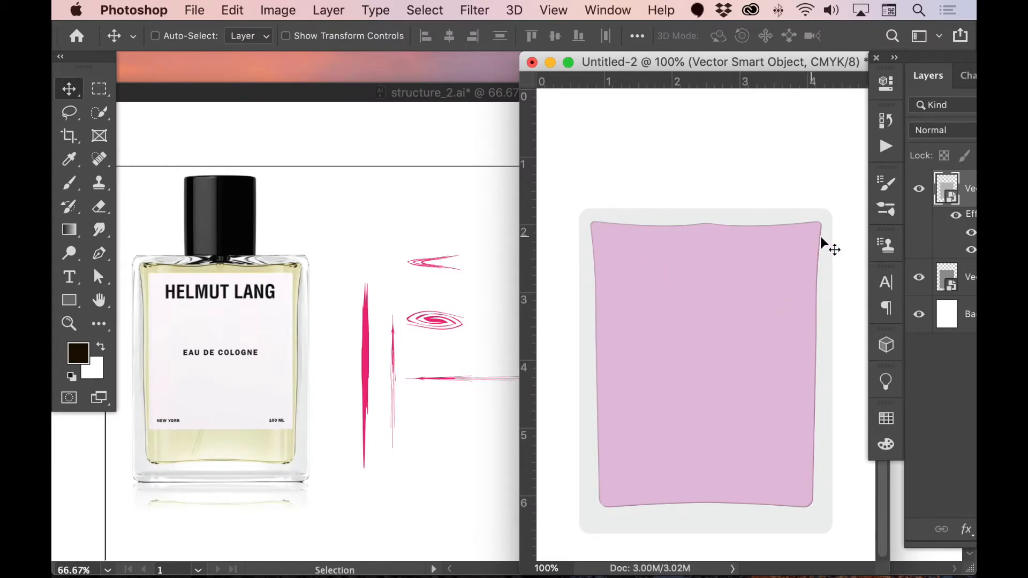
# Step: Select the outer bottle shape's layer and add a Bevel & Emboss effect to it
pyautogui.click(948, 277)
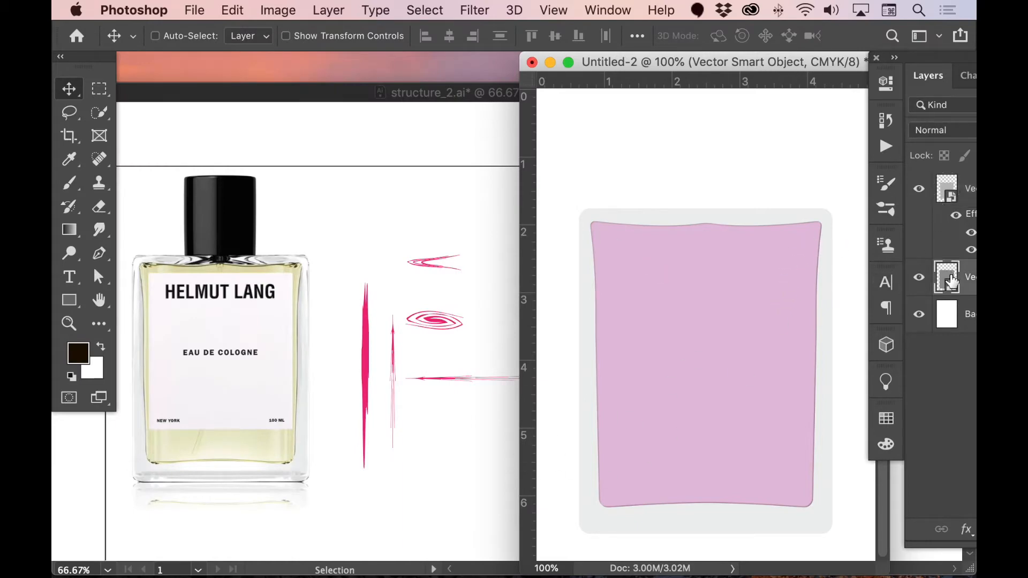
pyautogui.click(918, 277)
pyautogui.click(918, 277)
pyautogui.moveTo(942, 55); pyautogui.dragTo(890, 54)
pyautogui.click(916, 530)
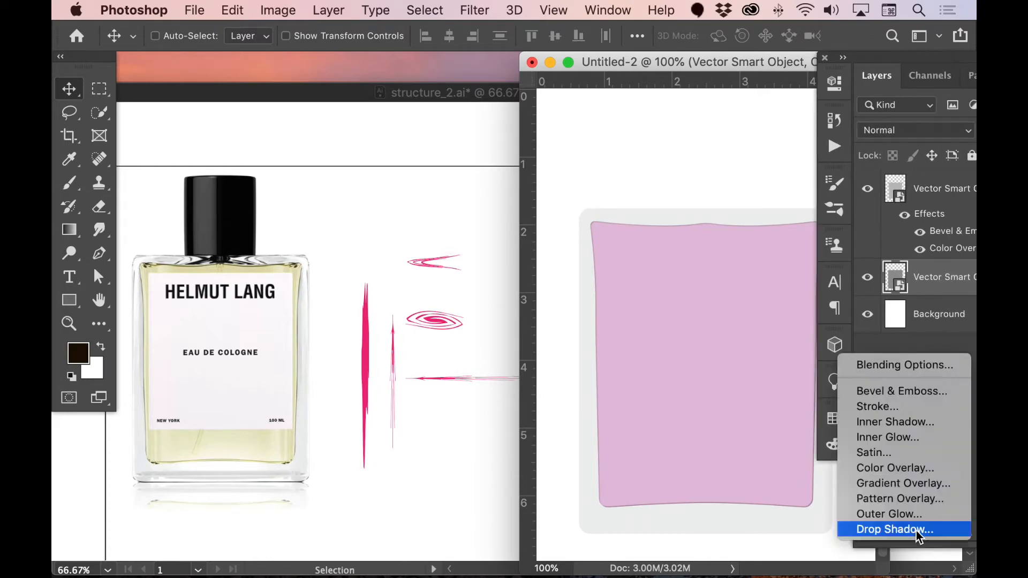
pyautogui.click(891, 392)
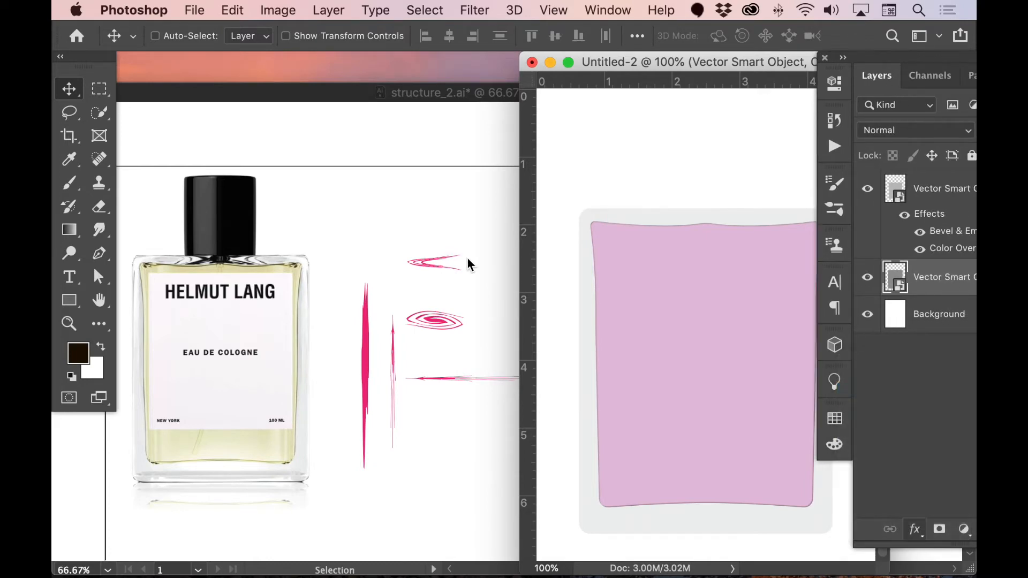
pyautogui.moveTo(587, 65); pyautogui.dragTo(294, 61)
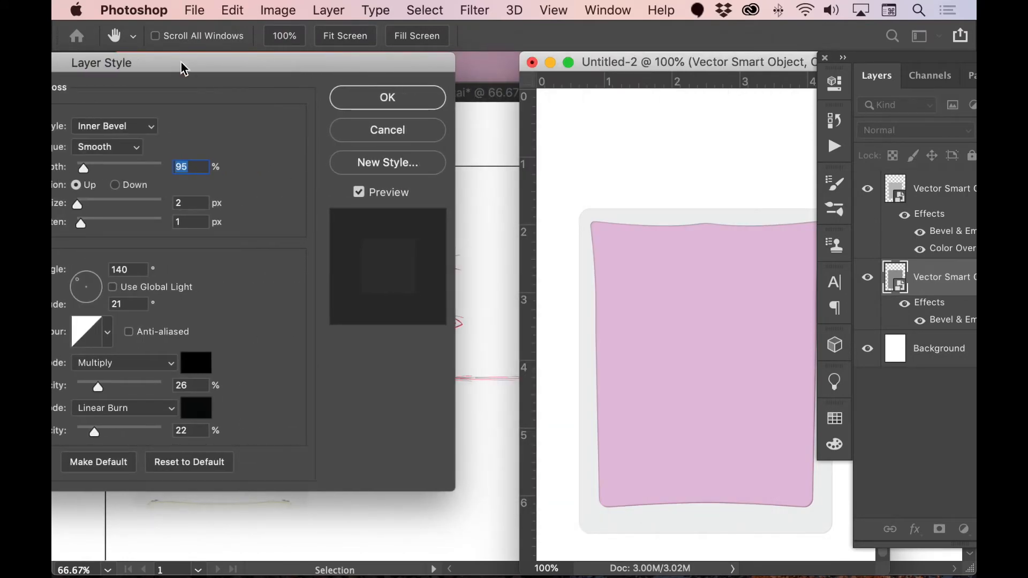
# Step: Set the outer shape's bevel to 459% depth, 61% highlight opacity and 47% shadow opacity, and apply it
pyautogui.moveTo(83, 168); pyautogui.dragTo(116, 169)
pyautogui.click(101, 432)
pyautogui.moveTo(119, 433); pyautogui.dragTo(113, 432)
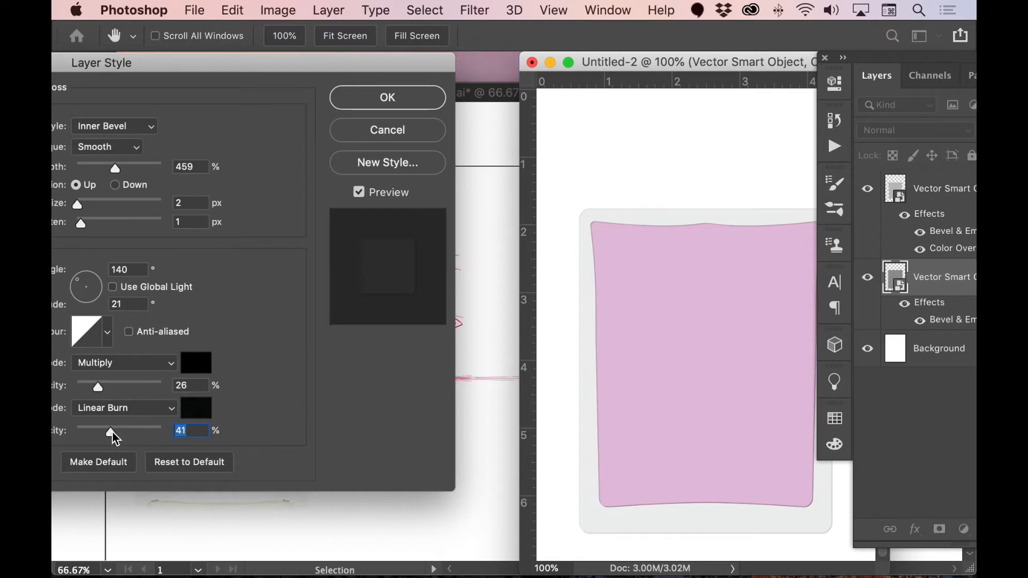
pyautogui.moveTo(104, 386); pyautogui.dragTo(128, 385)
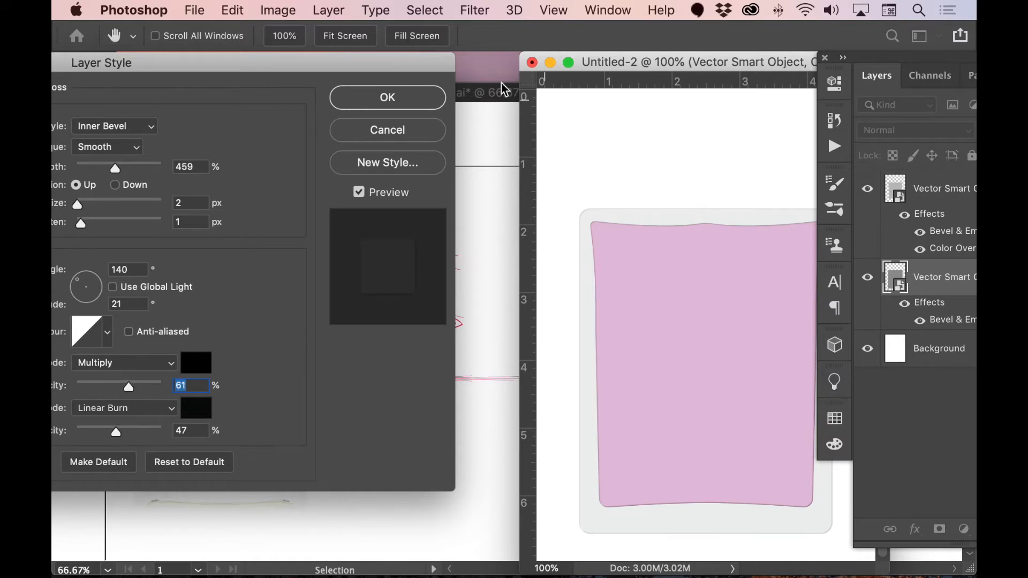
pyautogui.click(394, 103)
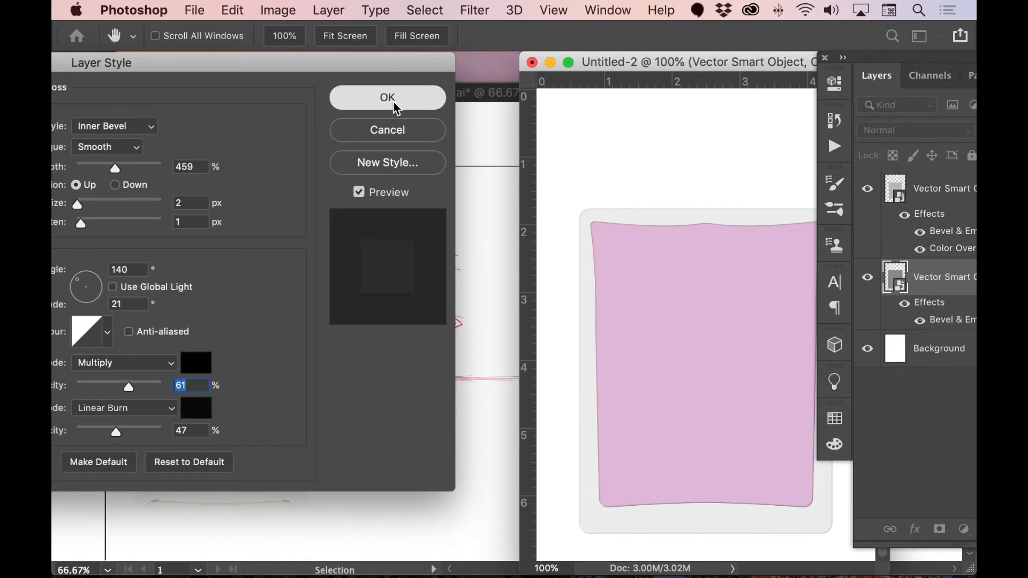
# Step: Rearrange the bottle document window and the Layers panel so they sit side by side next to the bottle photo
pyautogui.moveTo(688, 71); pyautogui.dragTo(491, 63)
pyautogui.moveTo(914, 62); pyautogui.dragTo(790, 66)
pyautogui.moveTo(496, 62); pyautogui.dragTo(516, 61)
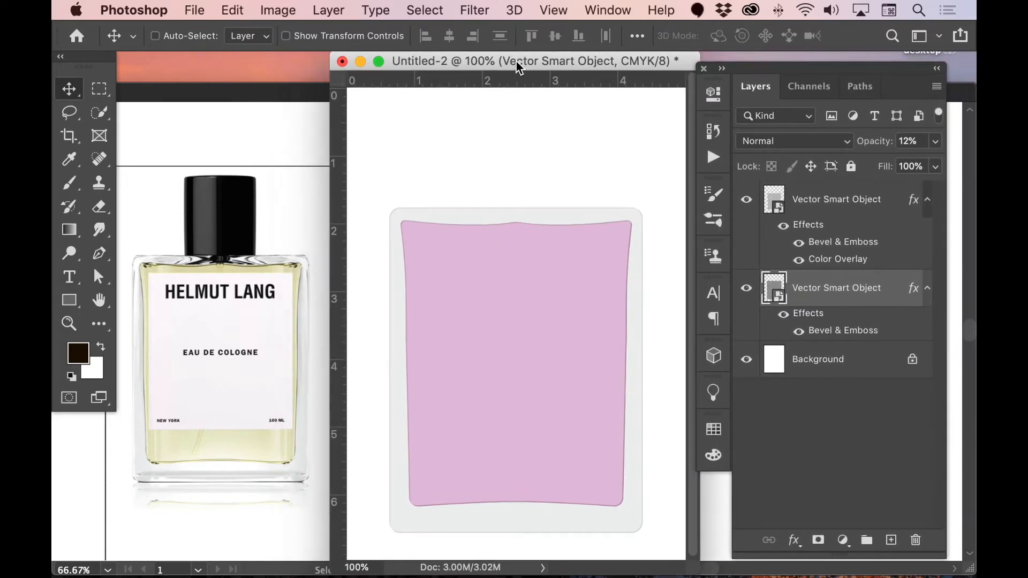
pyautogui.moveTo(751, 65); pyautogui.dragTo(782, 57)
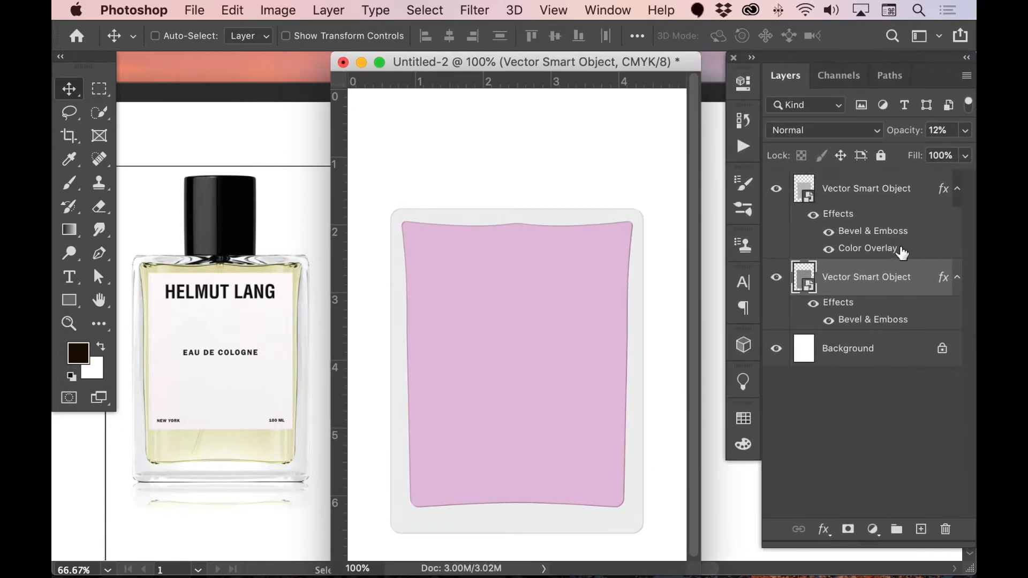
# Step: Collapse the effects lists of both Smart Object layers
pyautogui.click(867, 194)
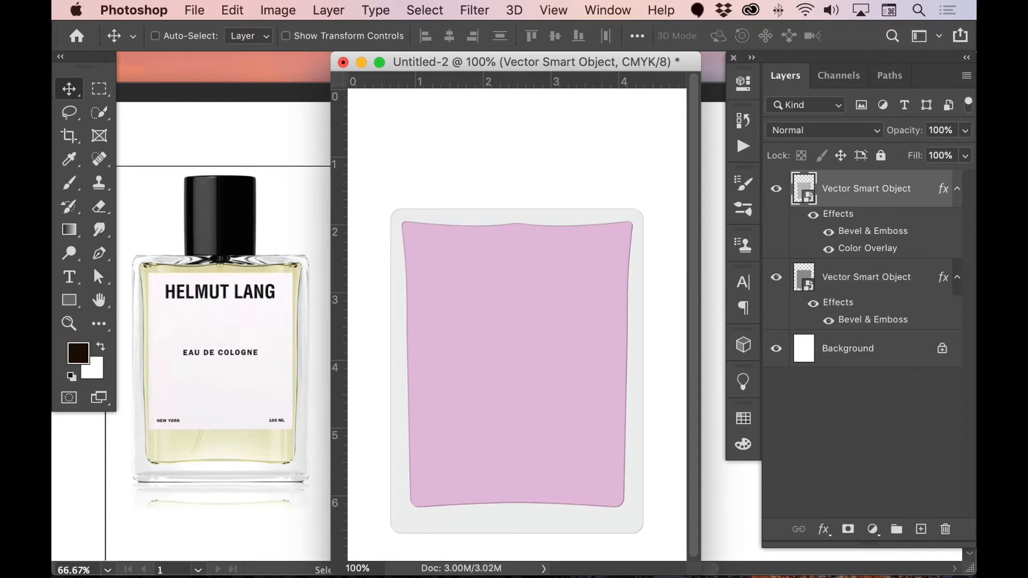
pyautogui.click(958, 190)
pyautogui.click(947, 226)
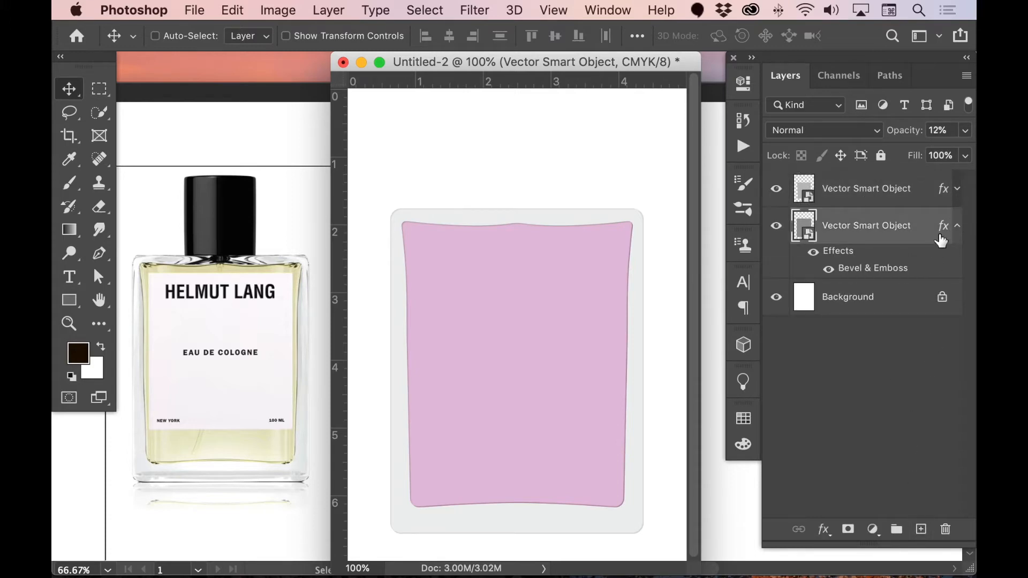
pyautogui.click(957, 224)
# Step: Create a new layer above the inner glass and dab one soft dark spot on it with a 100% opacity brush
pyautogui.click(888, 194)
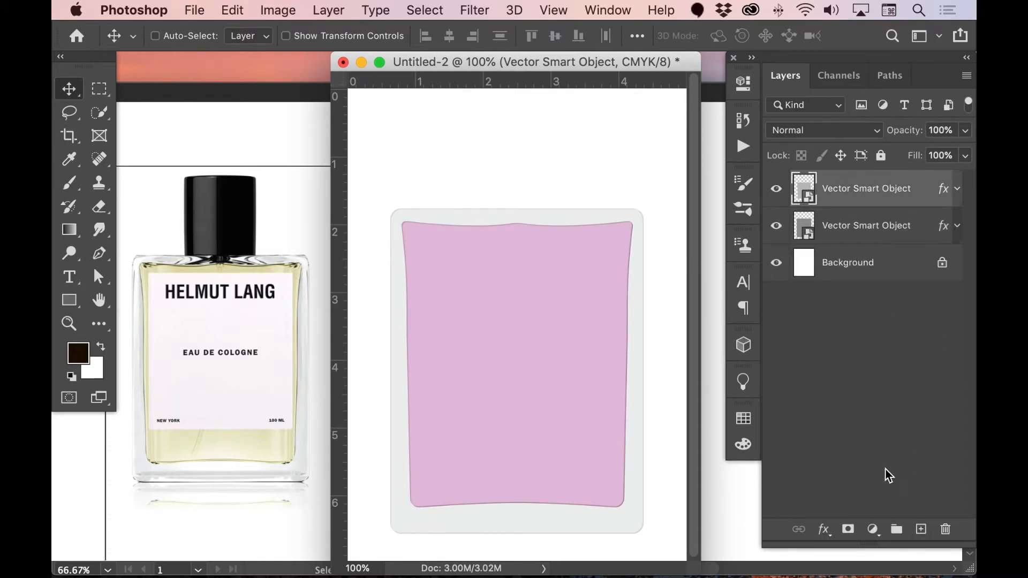
pyautogui.click(921, 530)
pyautogui.press('b')
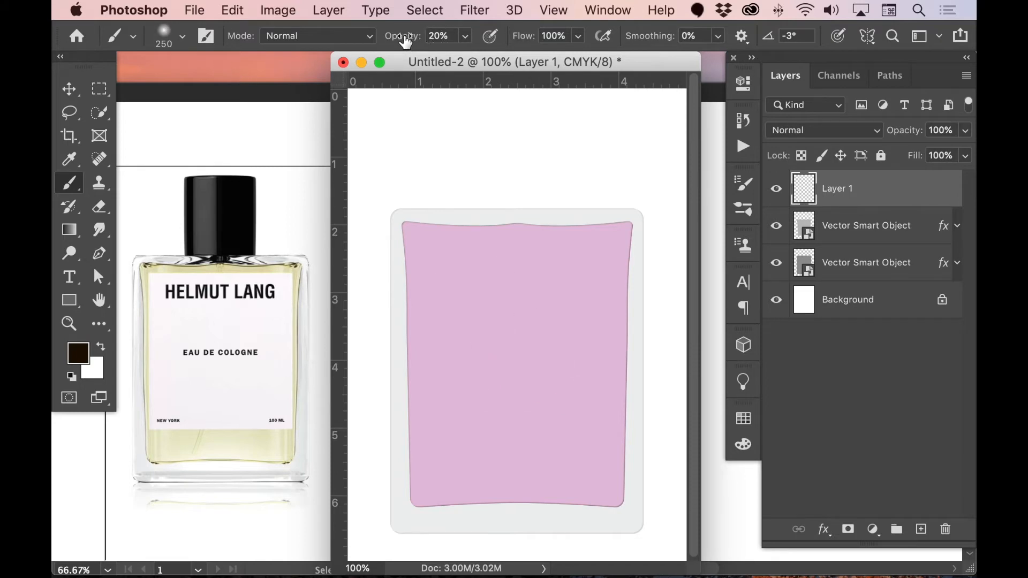
pyautogui.press('0')
pyautogui.press('3')
pyautogui.press('0')
pyautogui.click(542, 337)
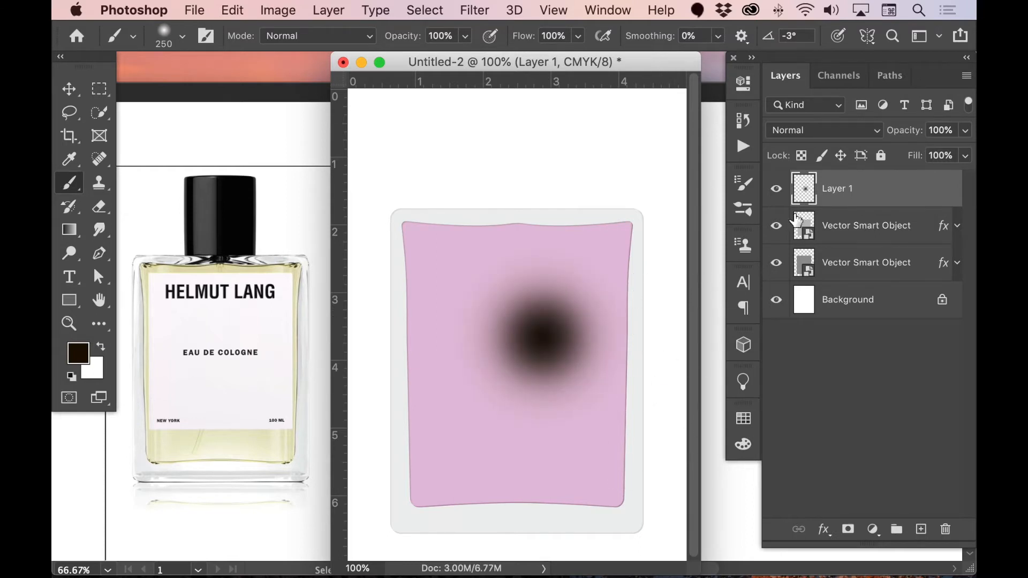
# Step: Squash the soft dark spot into a thin vertical streak along the outer glass's right edge and set its layer opacity to 34%
pyautogui.press('super+t')
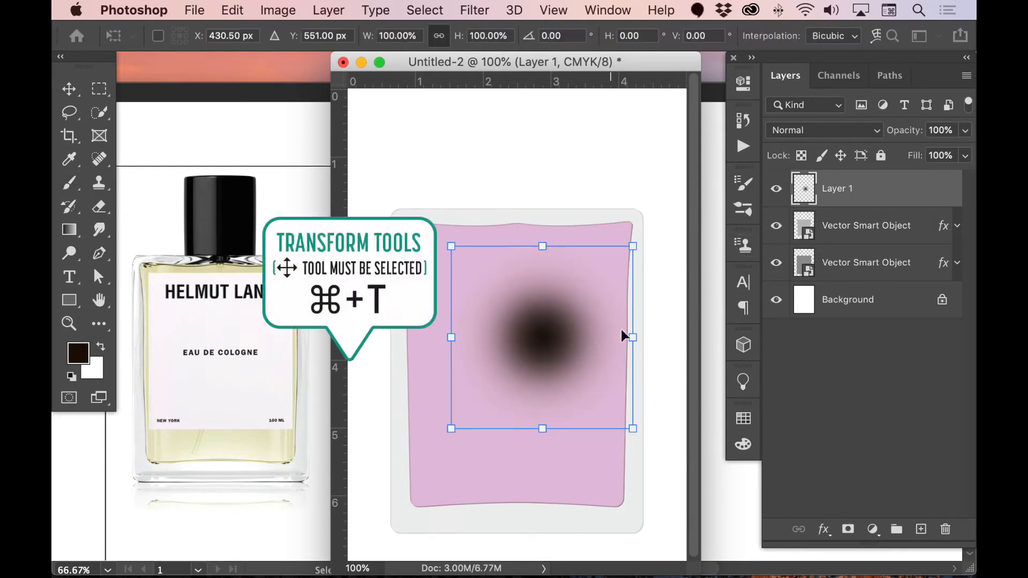
pyautogui.moveTo(636, 338); pyautogui.dragTo(459, 342)
pyautogui.moveTo(463, 236); pyautogui.dragTo(511, 235)
pyautogui.press('Return')
pyautogui.press('v')
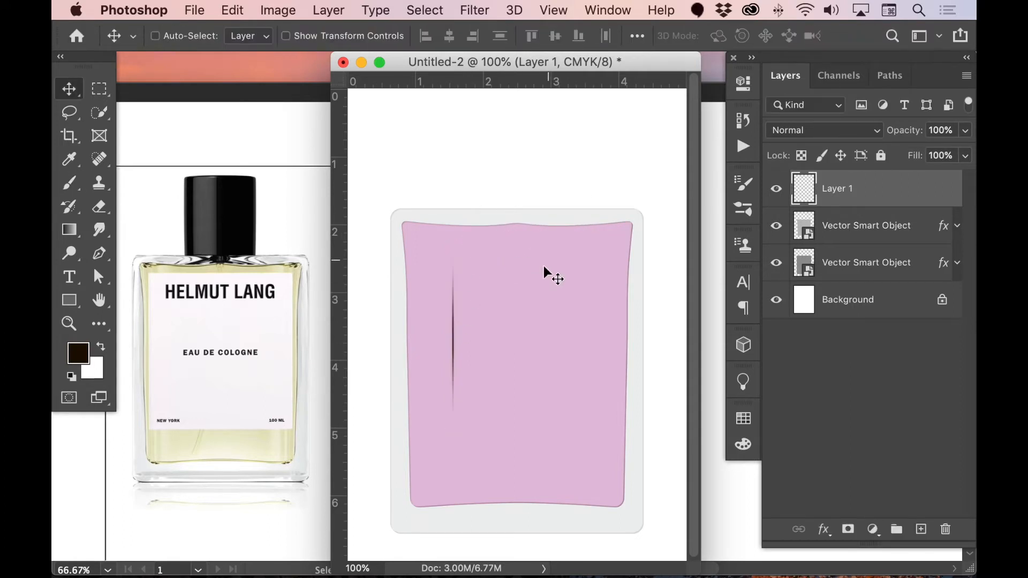
pyautogui.moveTo(458, 341); pyautogui.dragTo(640, 385)
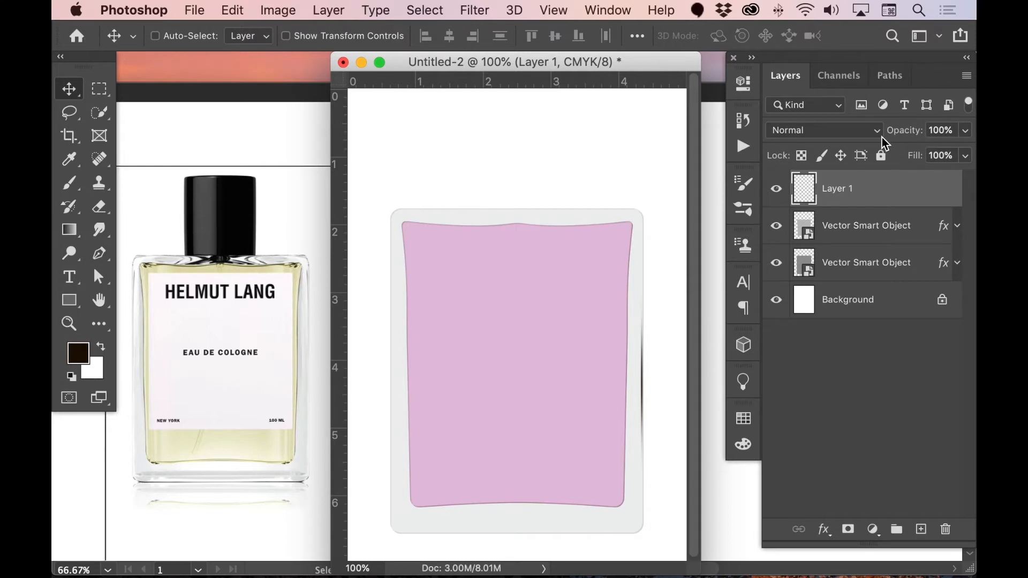
pyautogui.moveTo(911, 131); pyautogui.dragTo(857, 140)
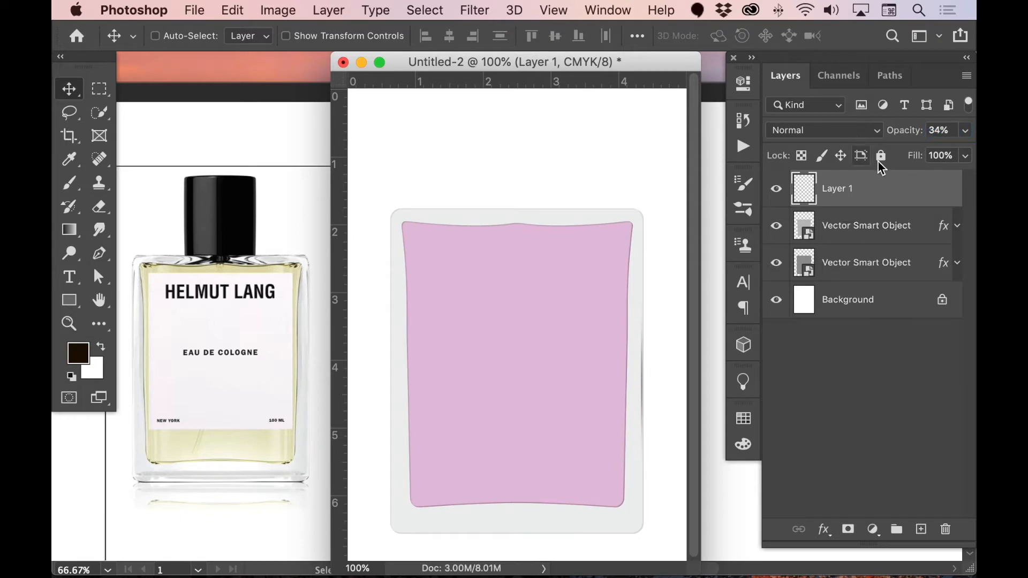
# Step: Duplicate the dark streak onto the outer glass's left edge and set the copy's opacity to 11%
pyautogui.press('super+j')
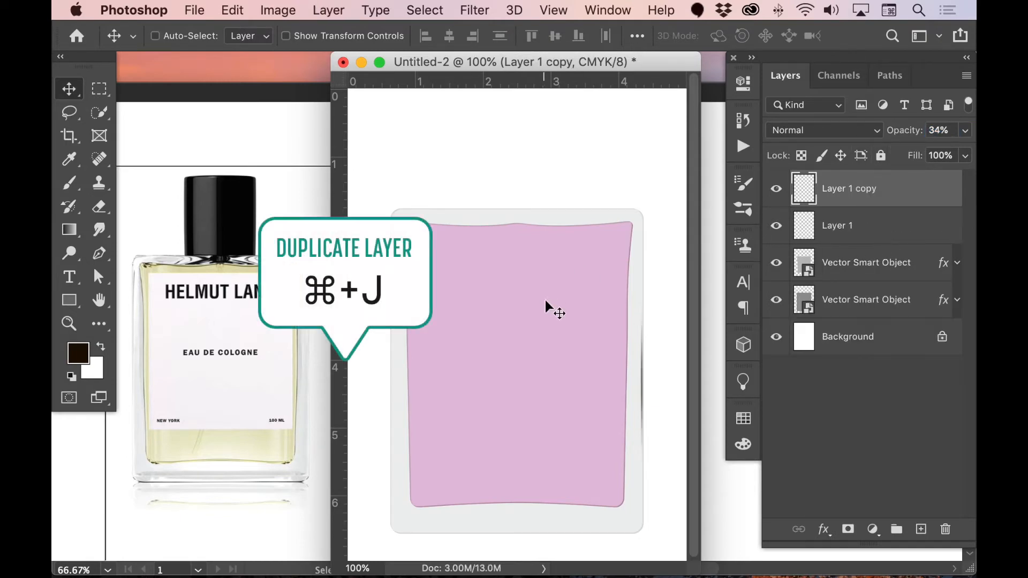
pyautogui.press('j')
pyautogui.press('v')
pyautogui.moveTo(647, 386)
pyautogui.mouseDown()
pyautogui.moveTo(406, 469)
pyautogui.moveTo(393, 449)
pyautogui.mouseUp()
pyautogui.press('Right')
pyautogui.press('Right')
pyautogui.press('Right')
pyautogui.press('Right')
pyautogui.press('Right')
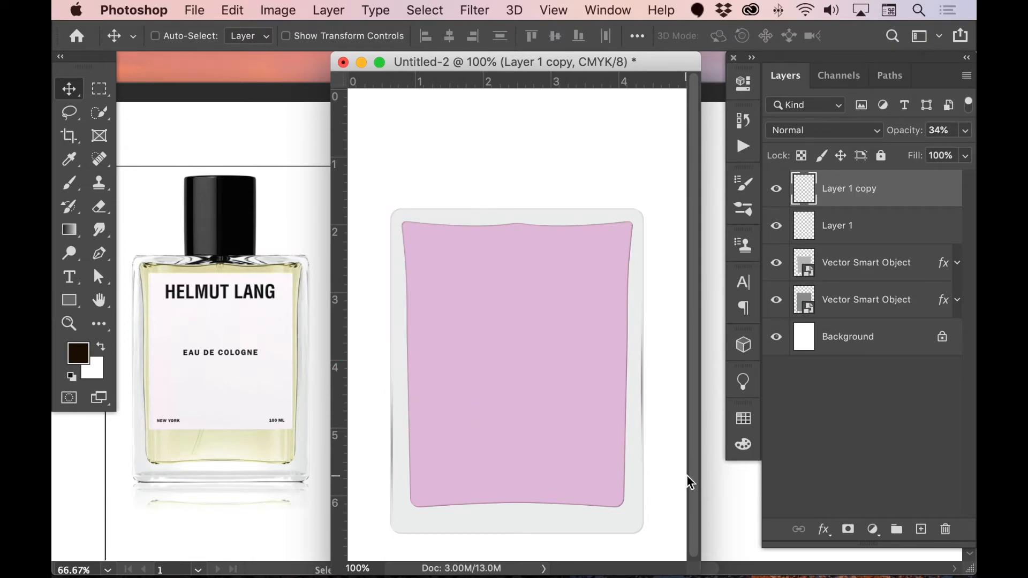
pyautogui.moveTo(906, 133); pyautogui.dragTo(886, 143)
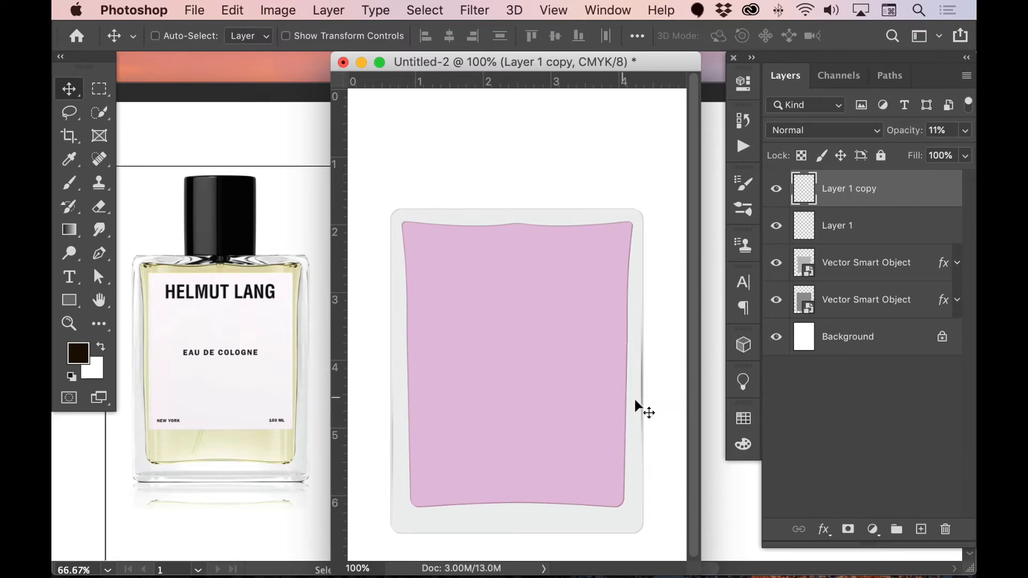
# Step: Switch to Illustrator, fill the thick vertical pink shape beside the bottle photo with white, and copy it
pyautogui.press('super+Tab')
pyautogui.press('super+Tab')
pyautogui.press('super+shift+Tab')
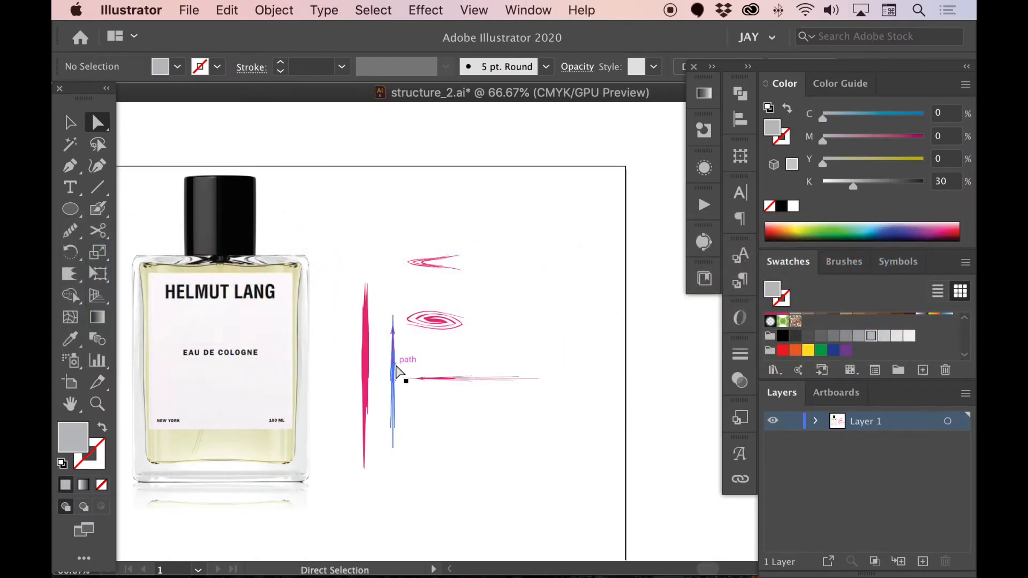
pyautogui.press('v')
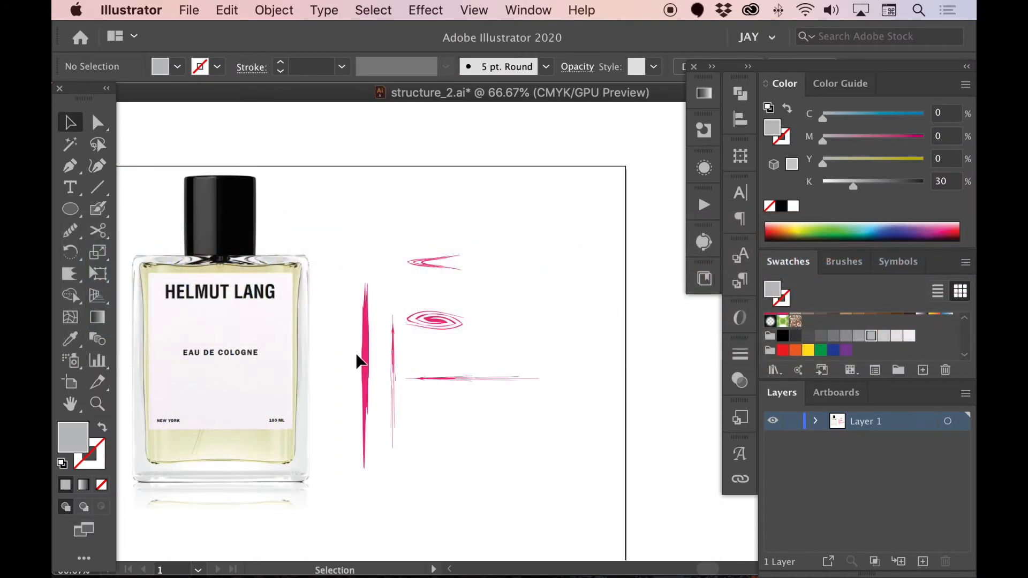
pyautogui.click(367, 360)
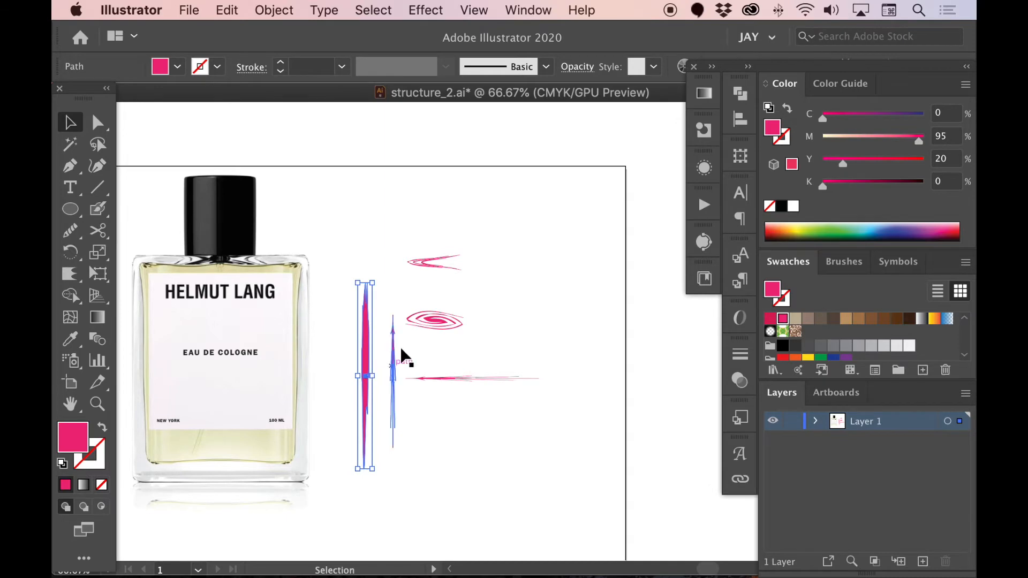
pyautogui.press('a')
pyautogui.press('v')
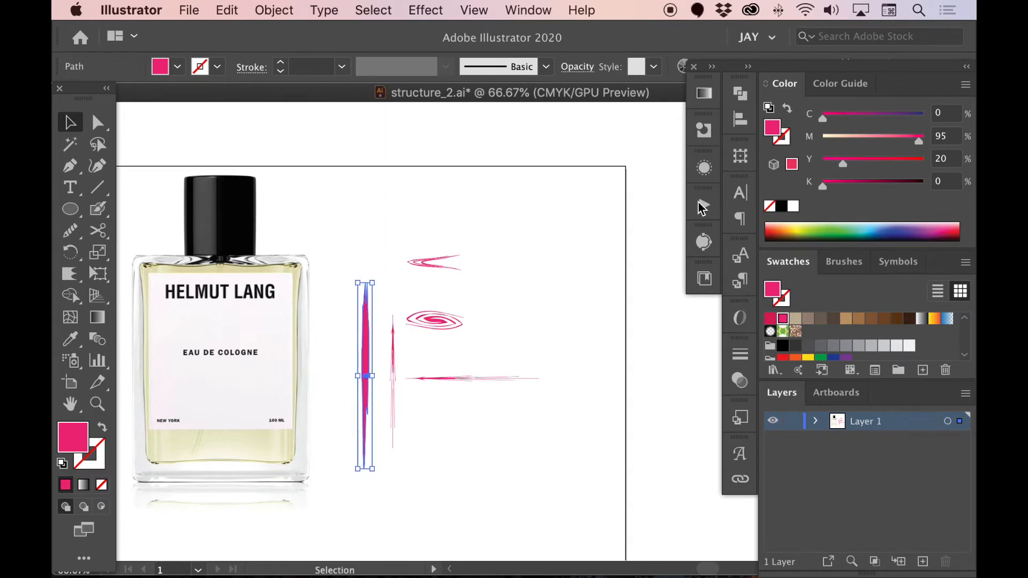
pyautogui.click(792, 206)
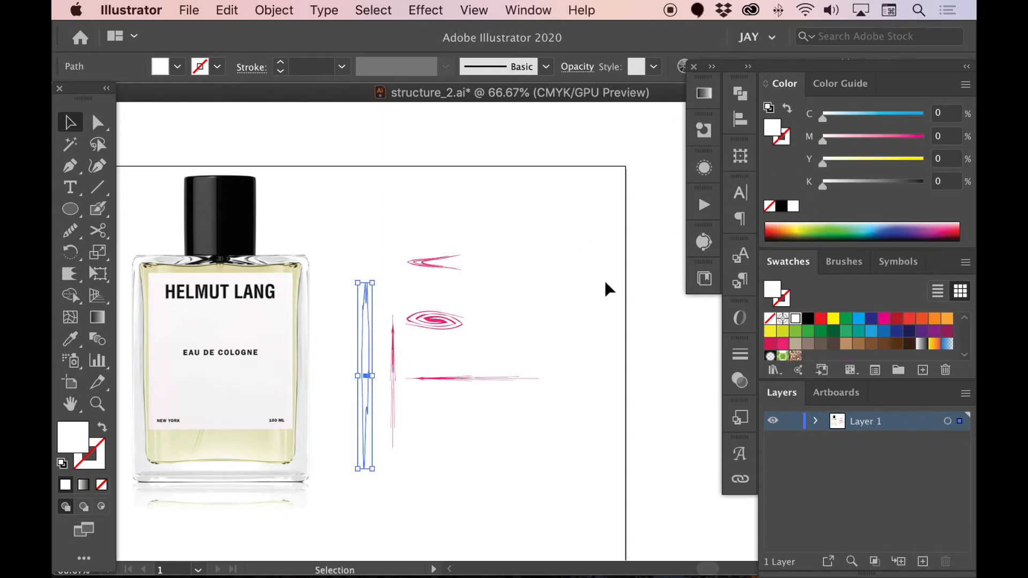
pyautogui.press('a')
# Step: Back in Photoshop, paste the white shape as a Smart Object and fit it as a tall highlight inside the outer glass's right edge
pyautogui.press('super+Tab')
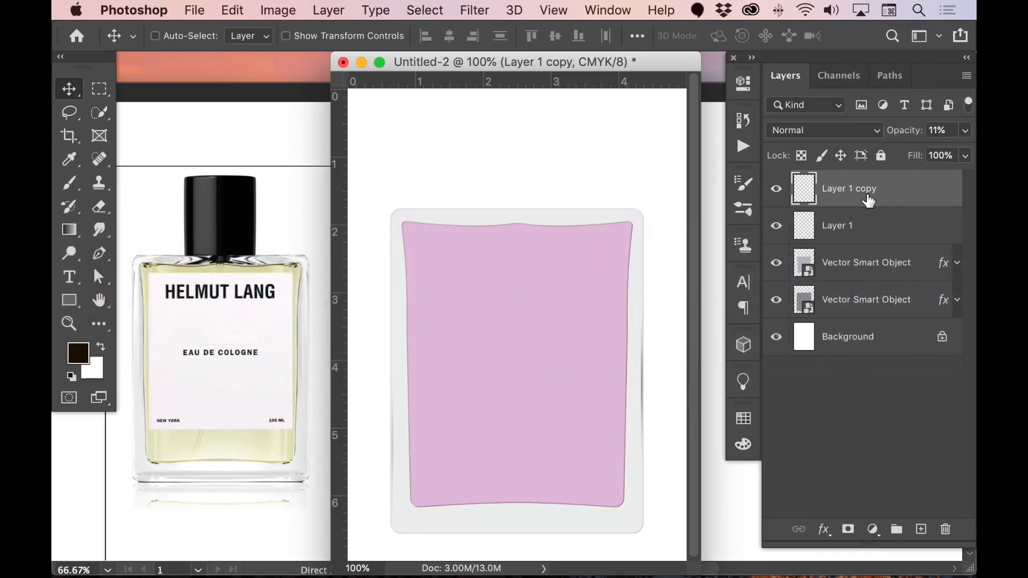
pyautogui.press('super+v')
pyautogui.click(565, 227)
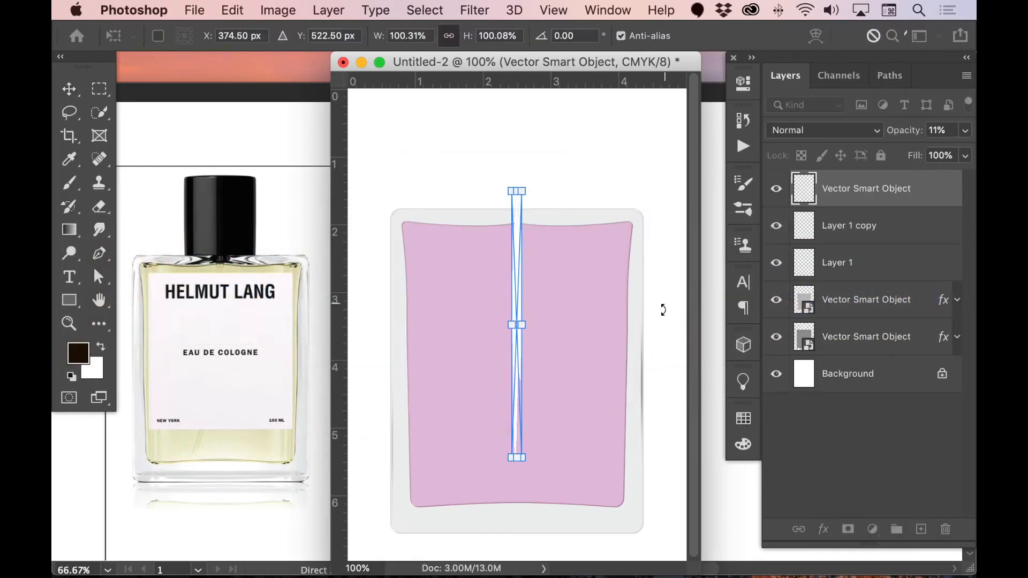
pyautogui.moveTo(524, 191); pyautogui.dragTo(519, 269)
pyautogui.moveTo(515, 307); pyautogui.dragTo(635, 279)
pyautogui.moveTo(631, 427); pyautogui.dragTo(630, 496)
pyautogui.press('Return')
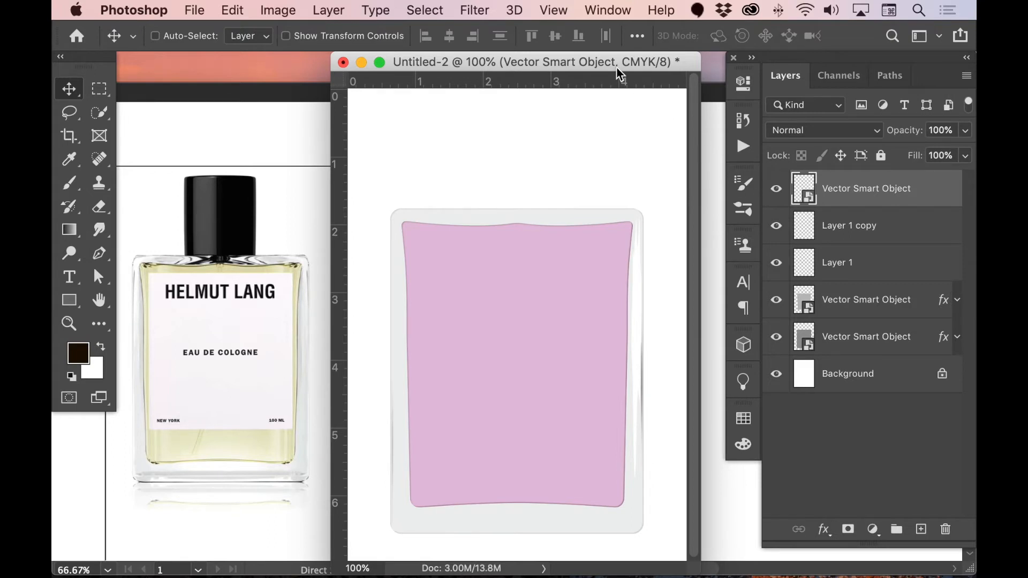
pyautogui.press('super+t')
pyautogui.moveTo(644, 347); pyautogui.dragTo(640, 346)
pyautogui.press('Return')
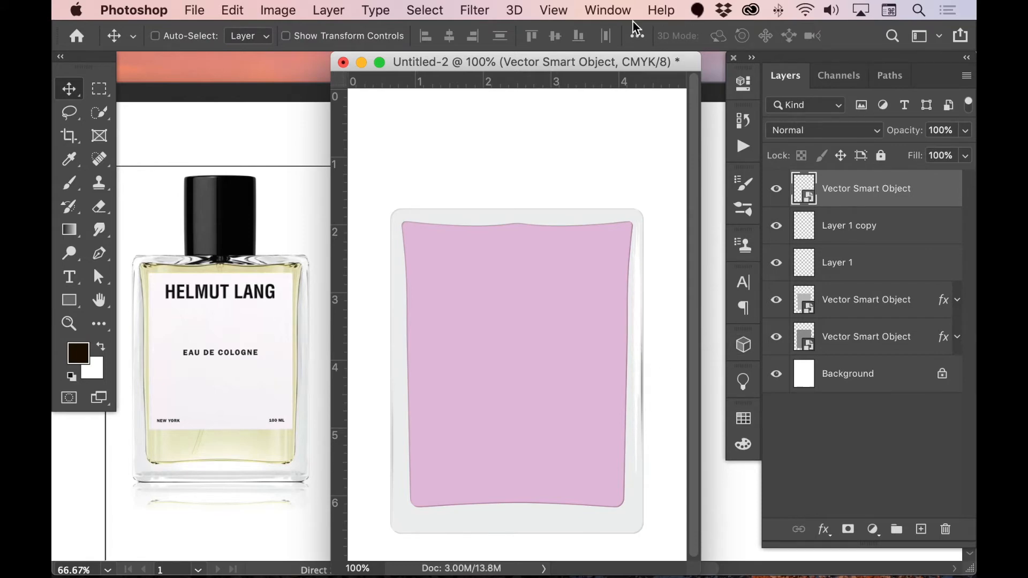
# Step: Apply a slight Gaussian Blur to the white highlight and collapse its smart filter list
pyautogui.click(470, 11)
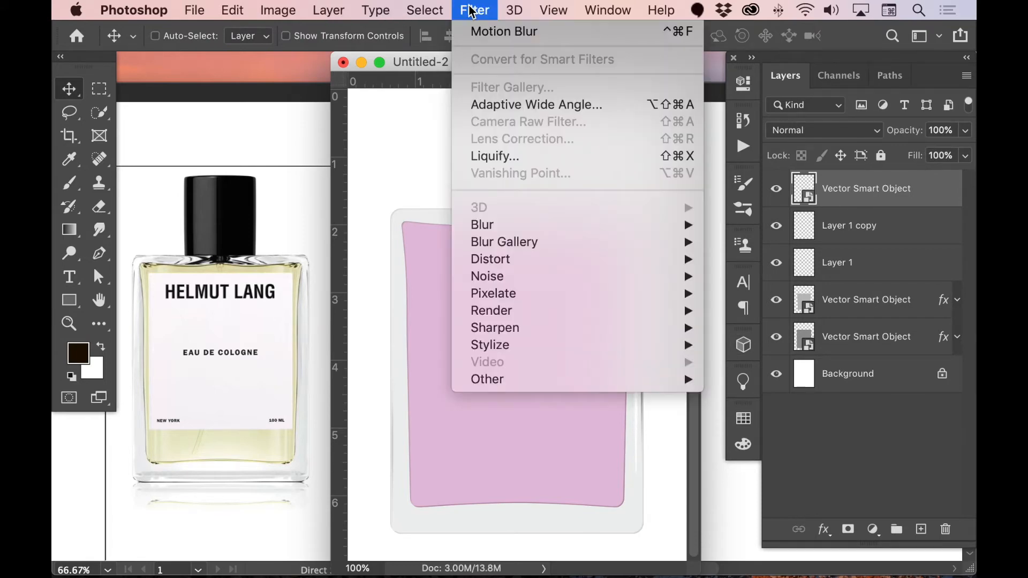
pyautogui.moveTo(621, 230)
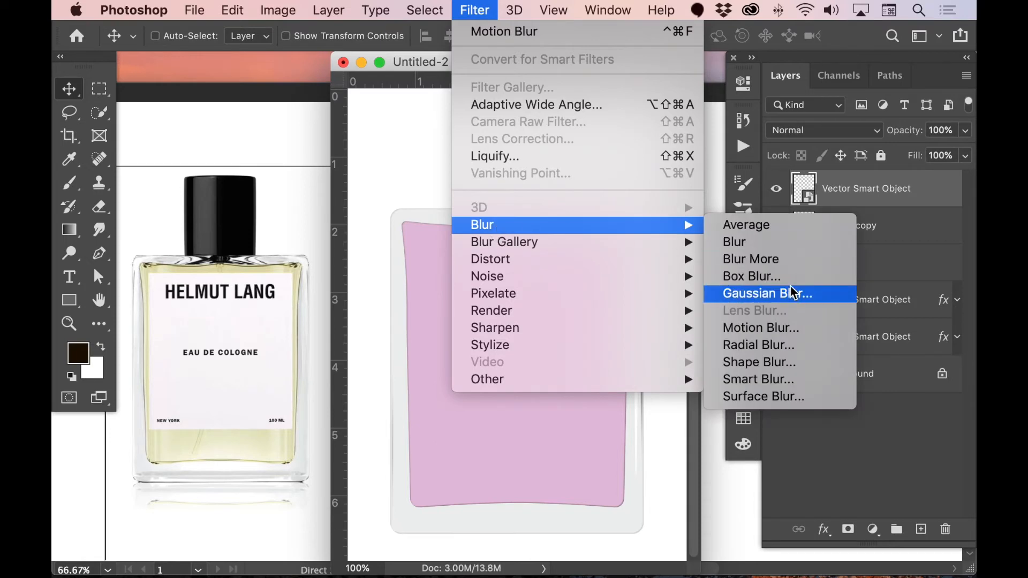
pyautogui.click(762, 293)
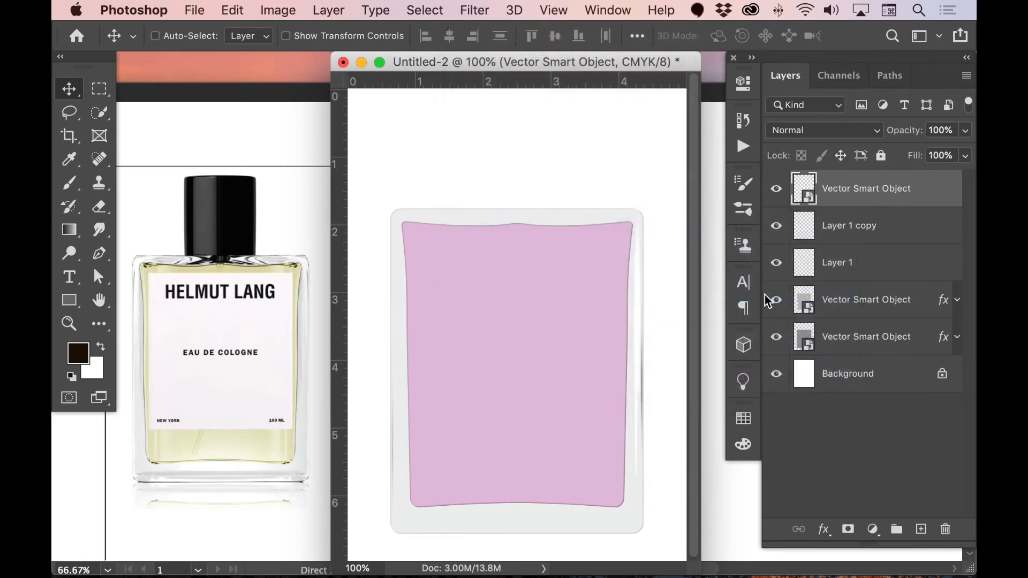
pyautogui.moveTo(686, 77); pyautogui.dragTo(391, 77)
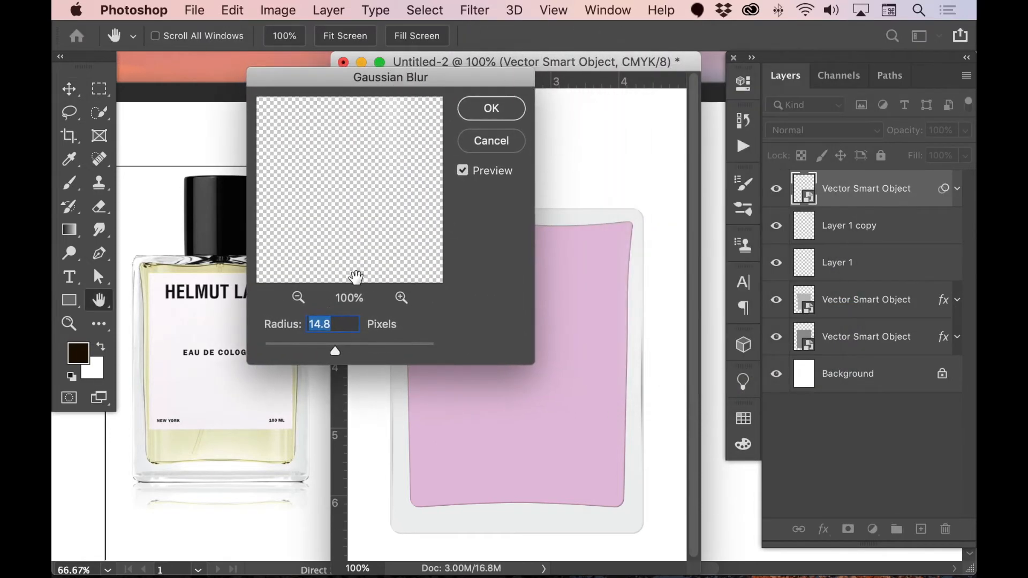
pyautogui.moveTo(321, 352); pyautogui.dragTo(271, 352)
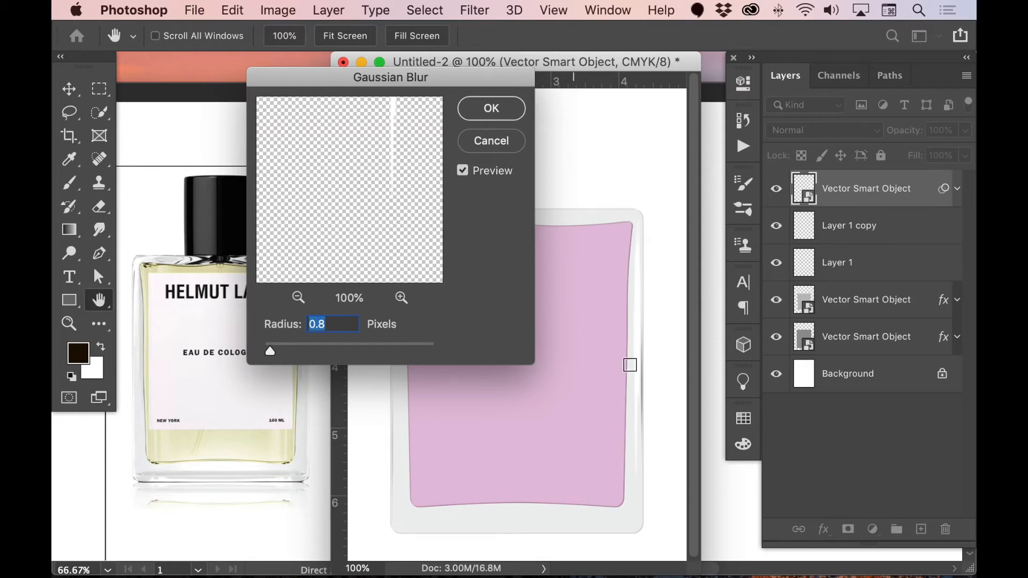
pyautogui.moveTo(271, 353); pyautogui.dragTo(282, 351)
pyautogui.moveTo(278, 351); pyautogui.dragTo(274, 352)
pyautogui.click(502, 119)
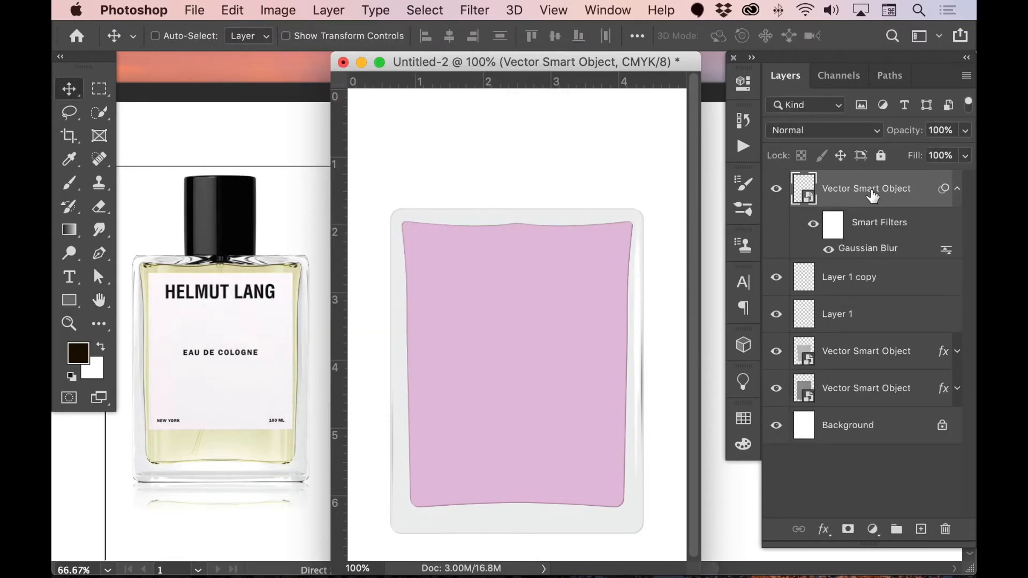
pyautogui.click(956, 189)
# Step: Duplicate the blurred highlight, flip the copy, and position it along the upper part of the outer glass's left edge
pyautogui.press('super+j')
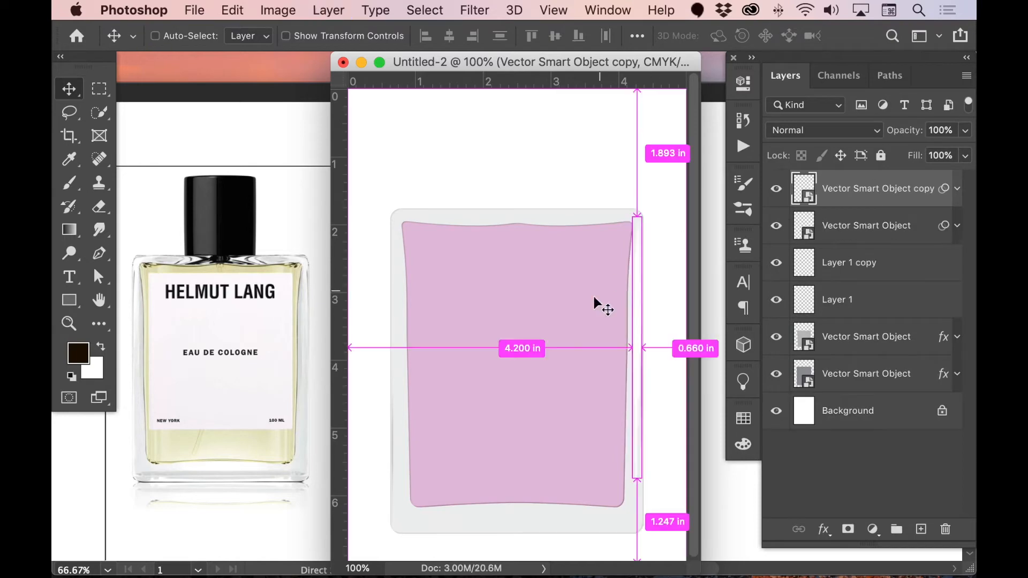
pyautogui.moveTo(638, 291); pyautogui.dragTo(399, 294)
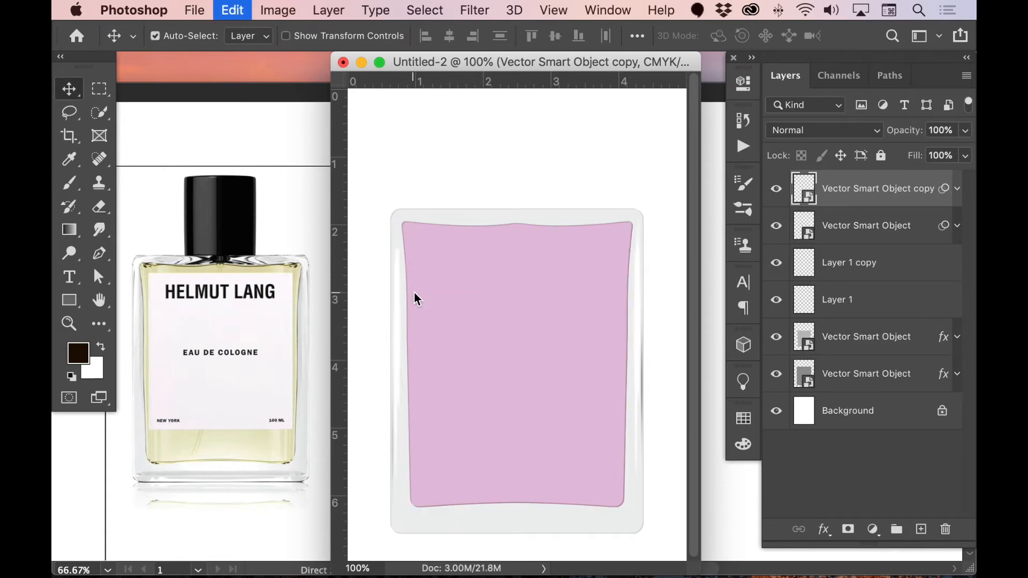
pyautogui.press('super+t')
pyautogui.moveTo(418, 220); pyautogui.dragTo(380, 484)
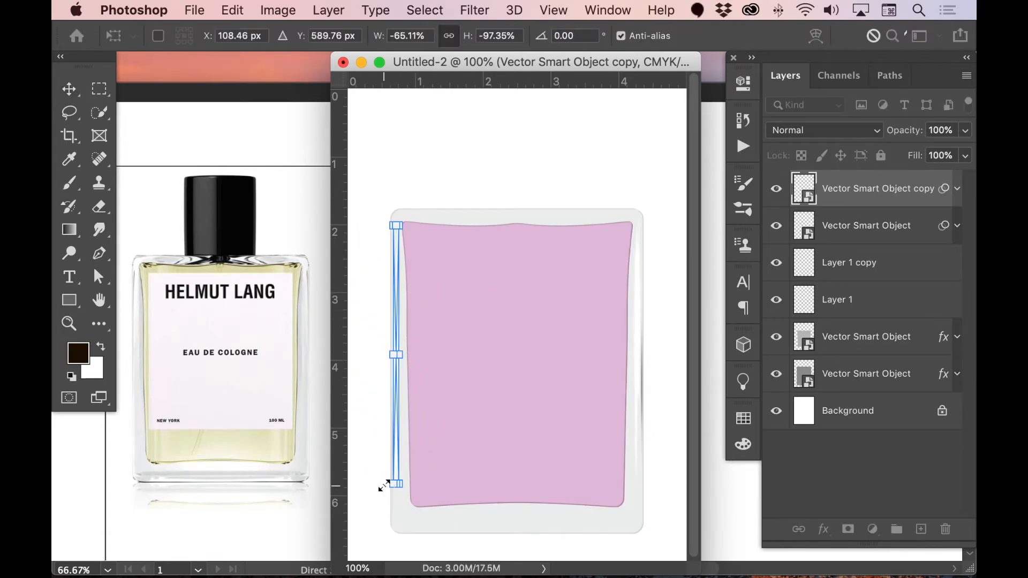
pyautogui.press('Return')
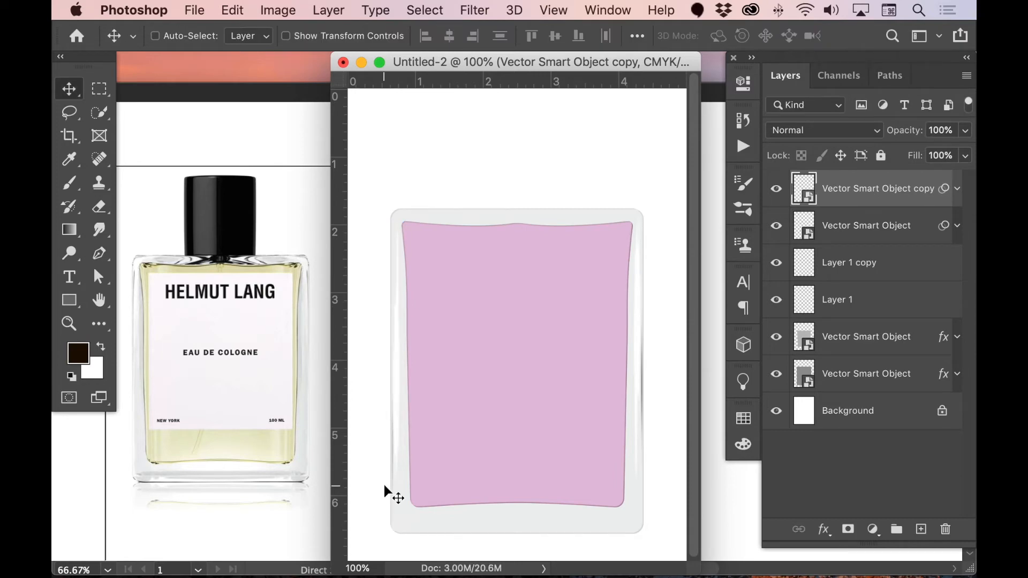
pyautogui.moveTo(397, 372); pyautogui.dragTo(399, 295)
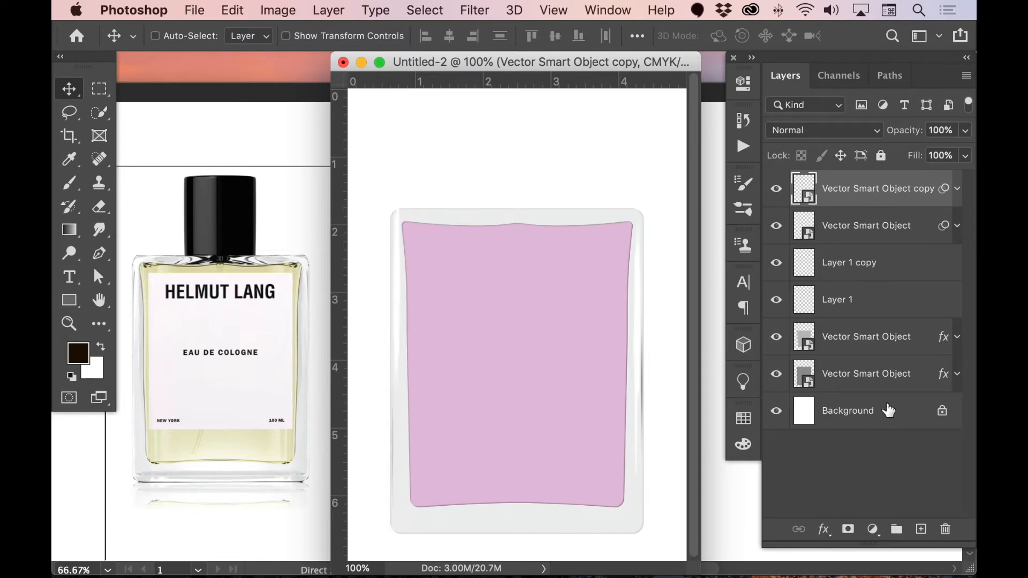
# Step: Add a layer mask to the left highlight and hide its upper end with a soft black brush dab
pyautogui.click(848, 529)
pyautogui.press('b')
pyautogui.click(401, 177)
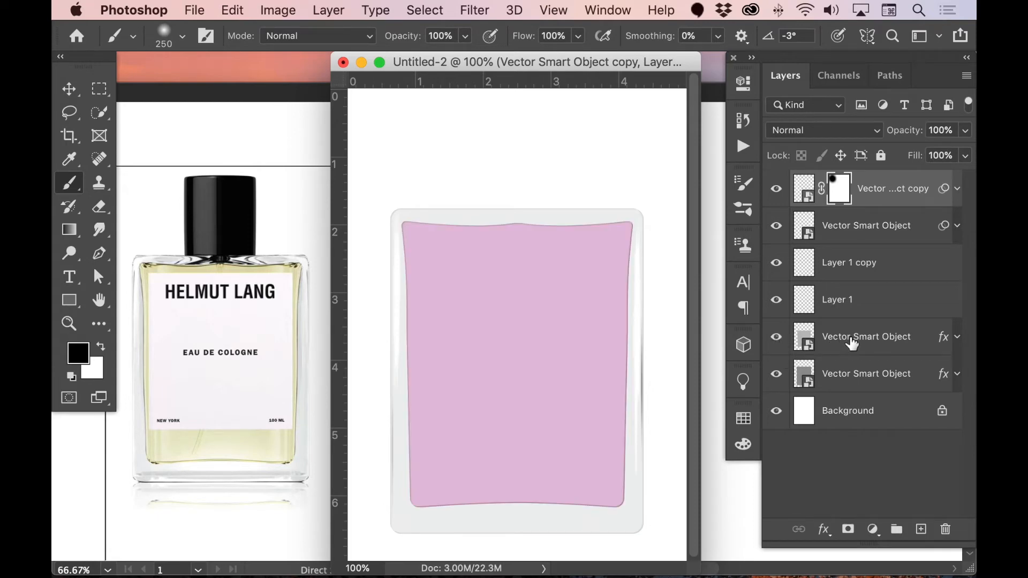
# Step: Rename the inner shape's layer "inner liquid" and the outer shape's layer "base glass"
pyautogui.doubleClick(908, 354)
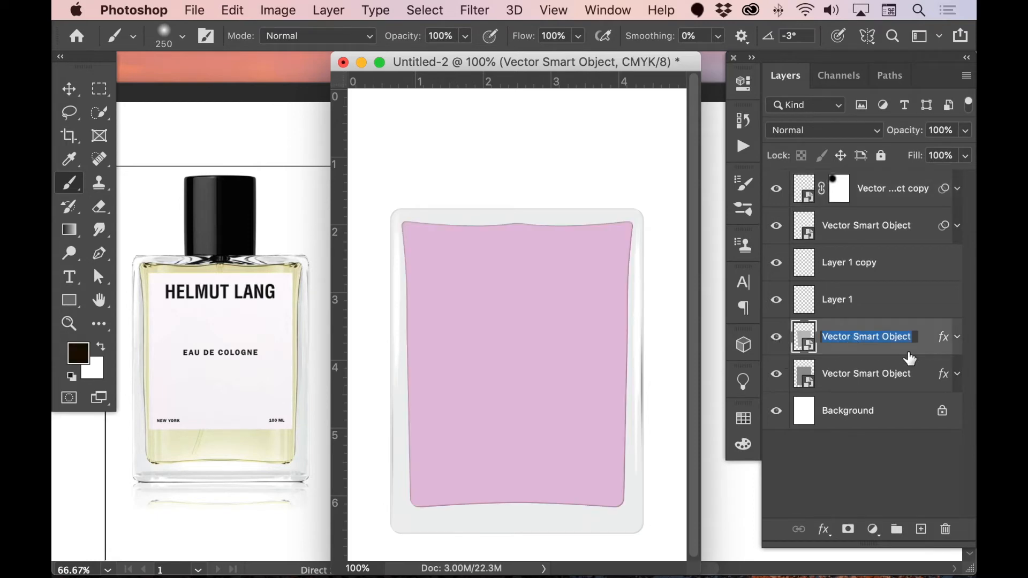
pyautogui.press('BackSpace')
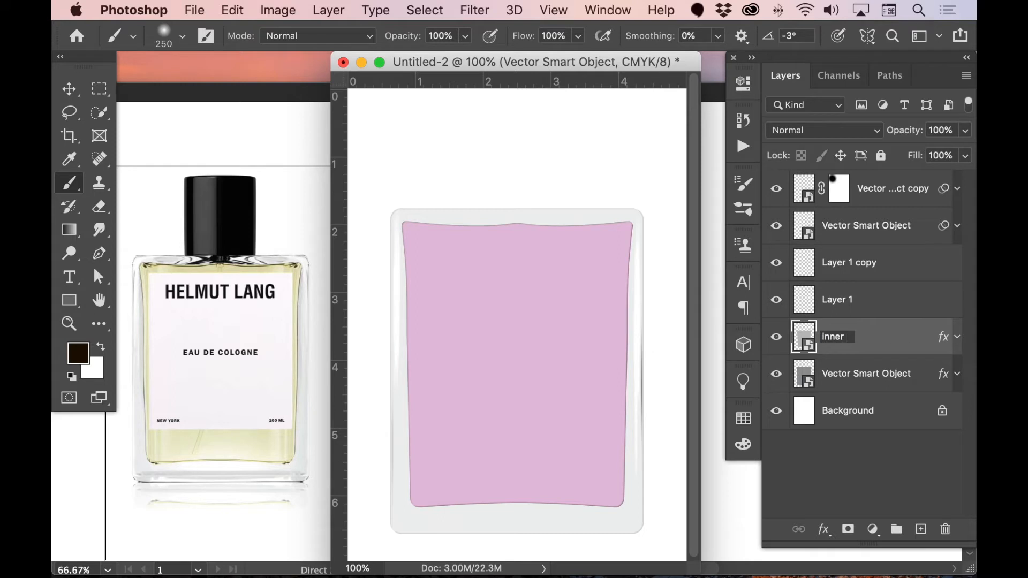
pyautogui.write('inner liquid')
pyautogui.press('Return')
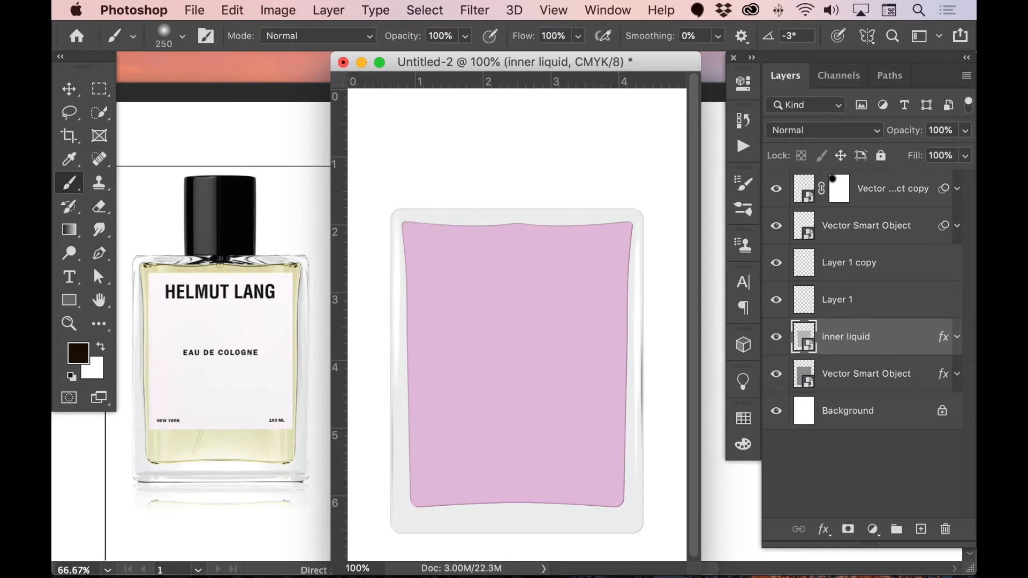
pyautogui.doubleClick(867, 374)
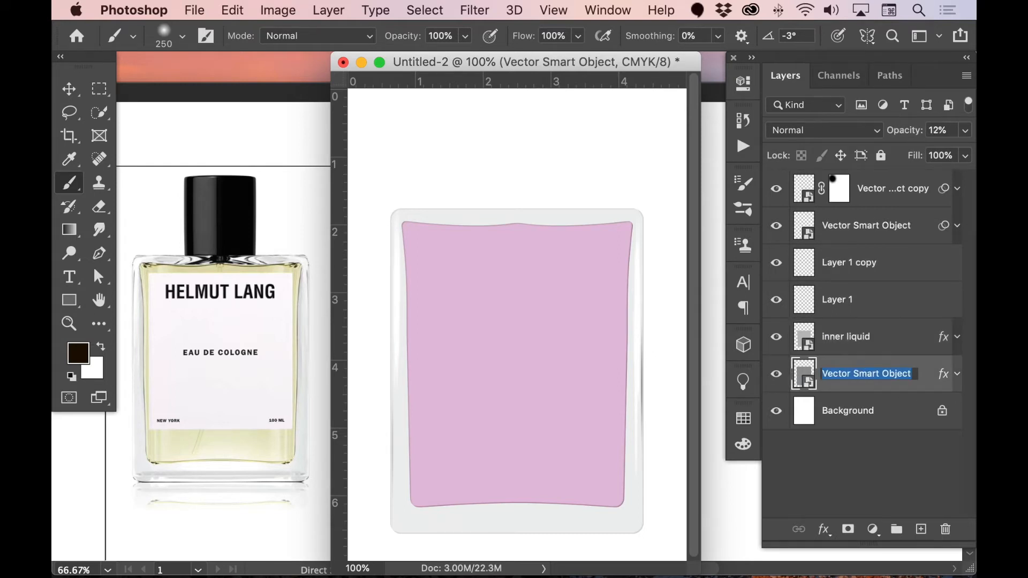
pyautogui.write('base glass')
pyautogui.press('Return')
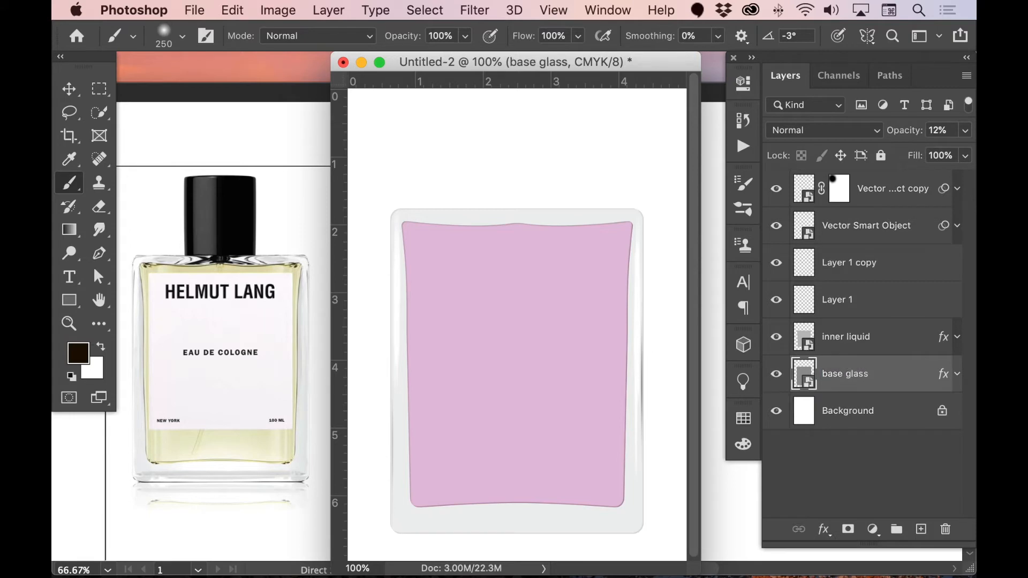
# Step: Toggle Layer 1's visibility to identify its contents and rename the layer "small shad"
pyautogui.click(776, 300)
pyautogui.click(777, 301)
pyautogui.click(839, 299)
pyautogui.doubleClick(841, 299)
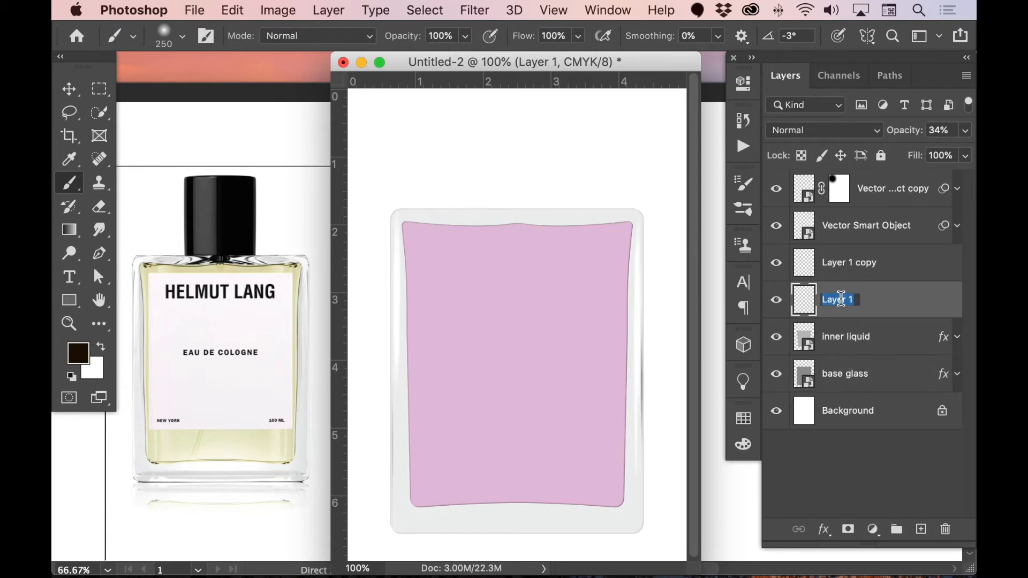
pyautogui.write('small shad')
pyautogui.press('Return')
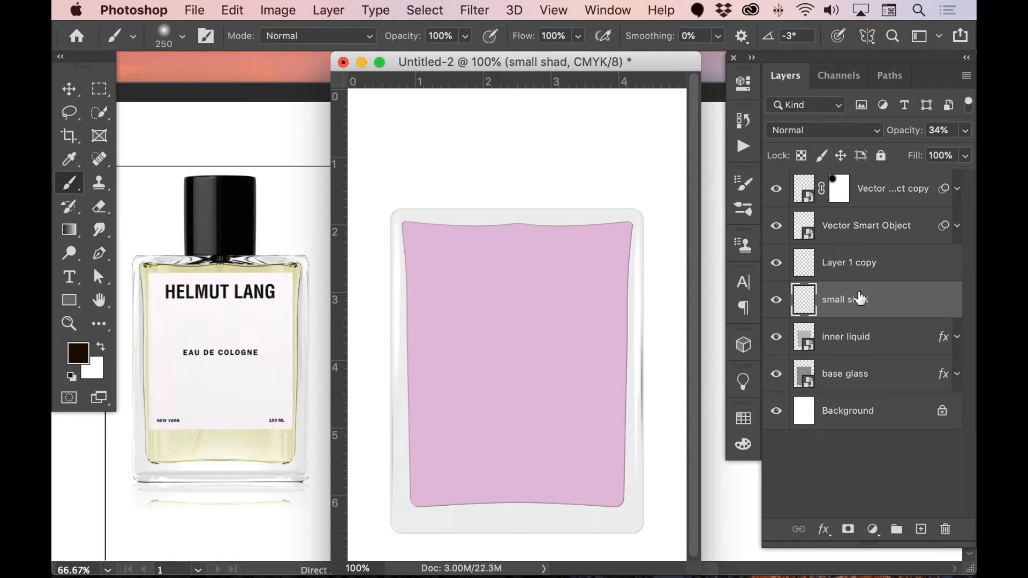
# Step: Toggle the Vector Smart Object highlight off and on, and add a new layer directly above "inner liquid"
pyautogui.click(775, 226)
pyautogui.click(775, 226)
pyautogui.click(842, 339)
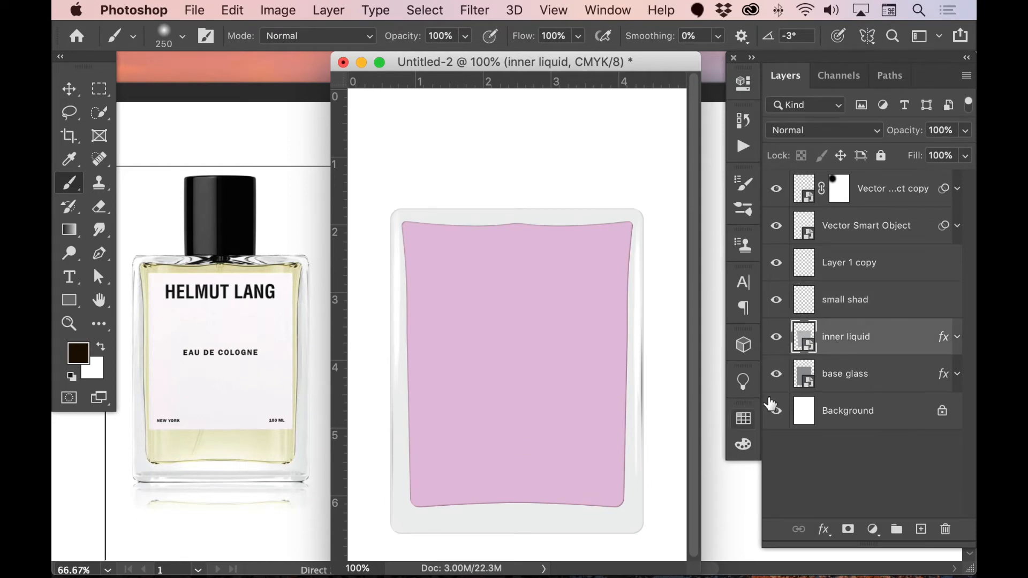
pyautogui.click(921, 529)
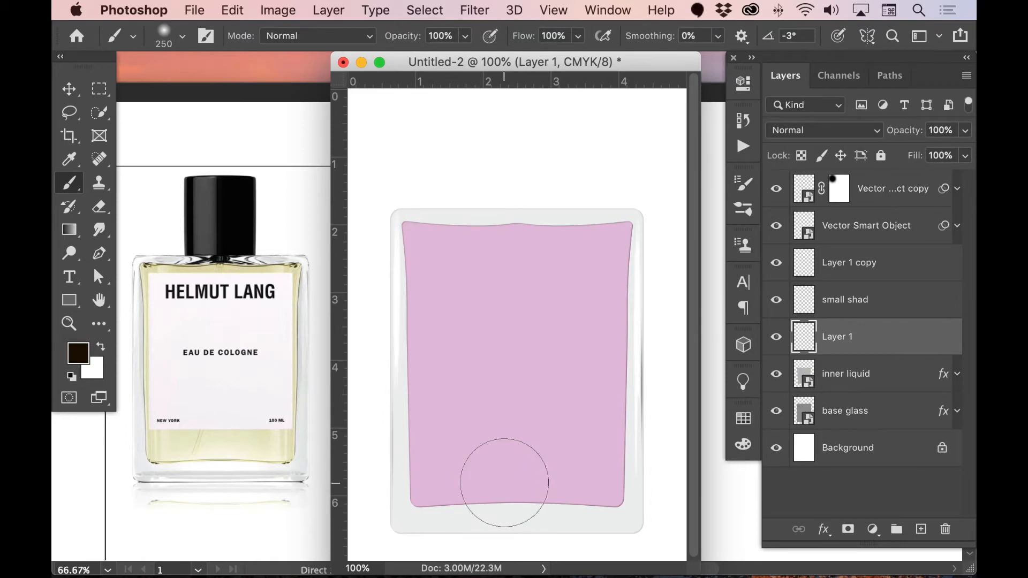
# Step: Dab a soft white glow over the centre of the liquid's bottom edge with a 500 px brush, comparing it with an undo and redo
pyautogui.press('x')
pyautogui.press(']')
pyautogui.press(']')
pyautogui.press(']')
pyautogui.press(']')
pyautogui.press(']')
pyautogui.press(']')
pyautogui.press(']')
pyautogui.press('[')
pyautogui.click(517, 522)
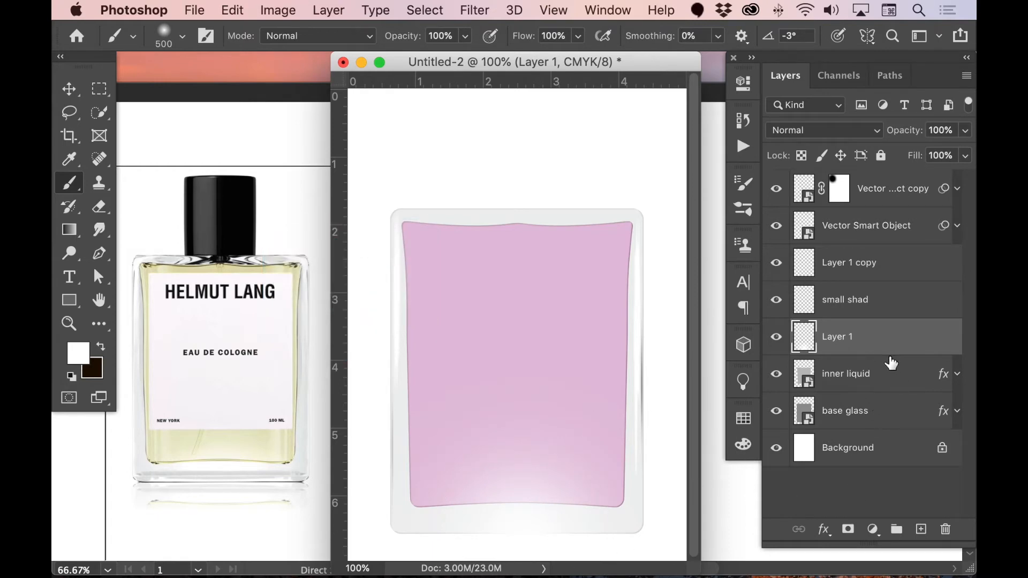
pyautogui.press('super+z')
pyautogui.press('super+shift+z')
# Step: Mask the white glow to the inner liquid's outline and nudge it slightly upward
pyautogui.keyDown('super'); pyautogui.click(806, 378); pyautogui.keyUp('super')
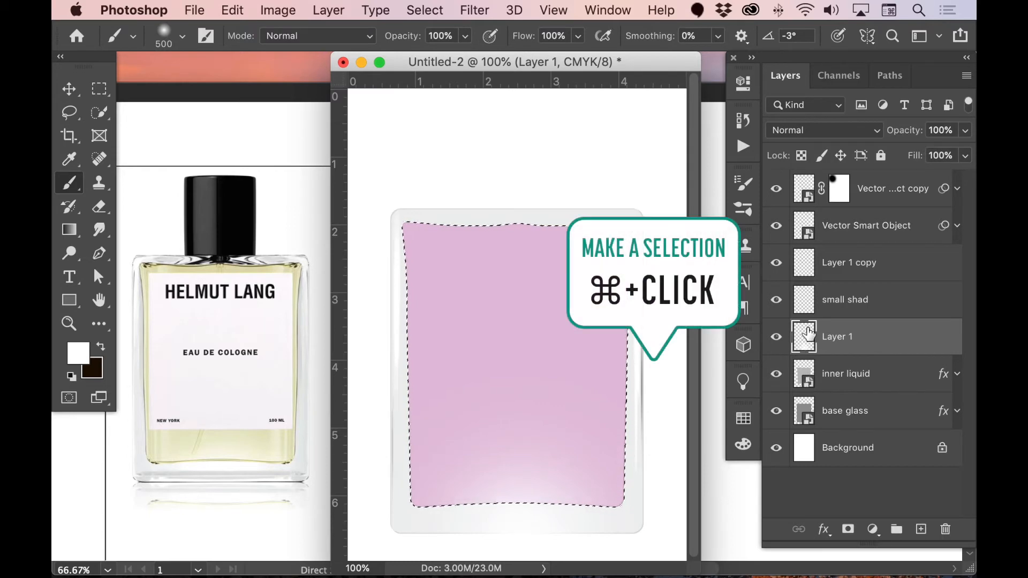
pyautogui.click(846, 530)
pyautogui.press('v')
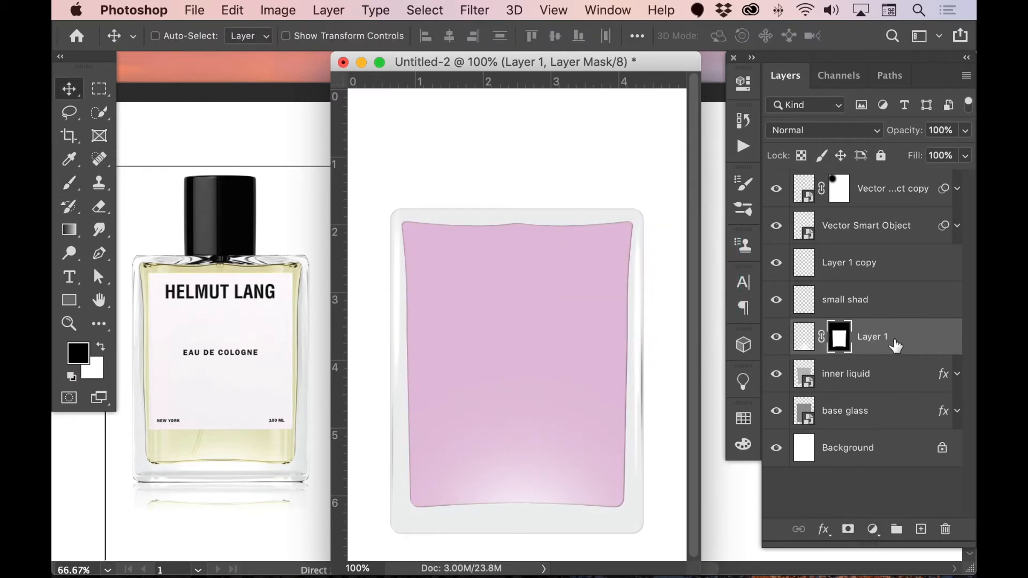
pyautogui.hotkey('shift', 'Up')
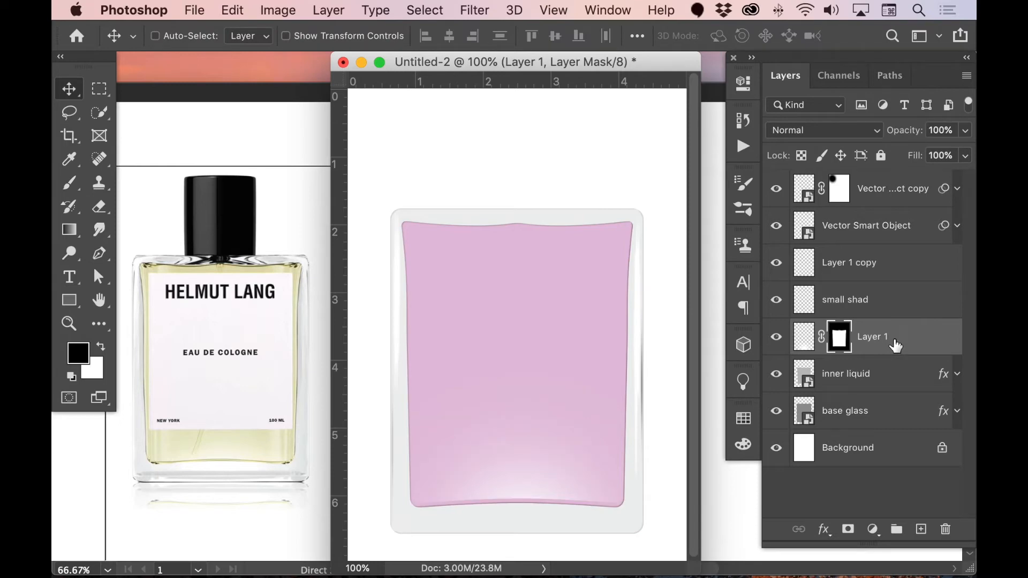
pyautogui.press('Down')
pyautogui.press('Down')
pyautogui.press('Down')
# Step: Unlink the glow's layer mask and soften the mask with a Gaussian Blur of 2.9 pixels
pyautogui.click(822, 337)
pyautogui.click(465, 16)
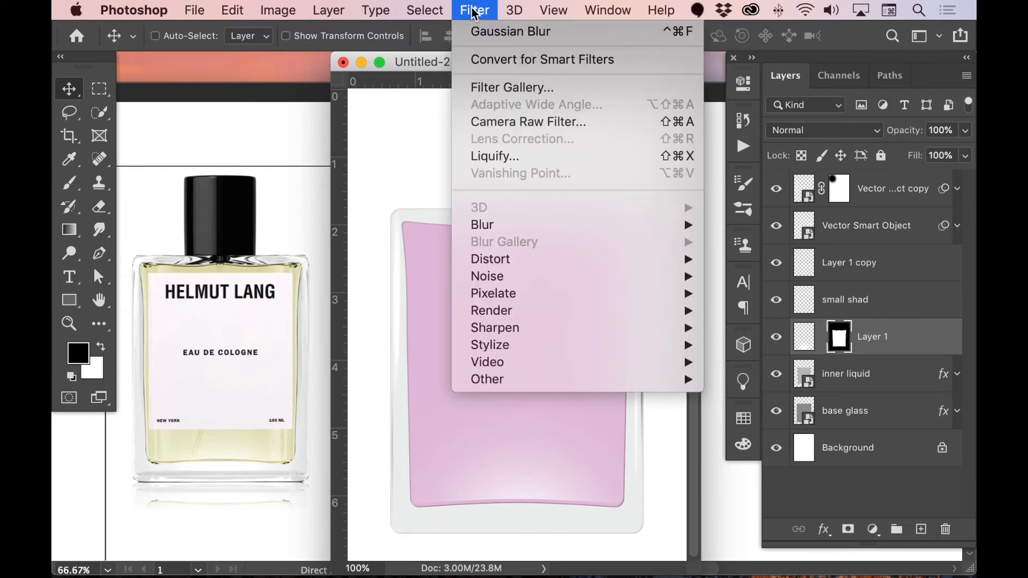
pyautogui.click(500, 34)
pyautogui.click(492, 14)
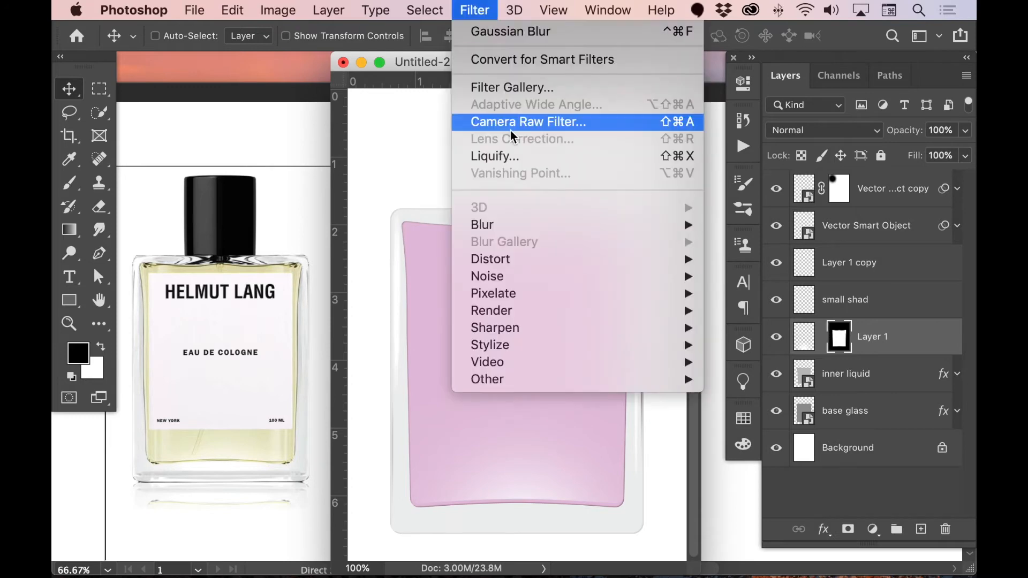
pyautogui.moveTo(509, 224)
pyautogui.click(756, 293)
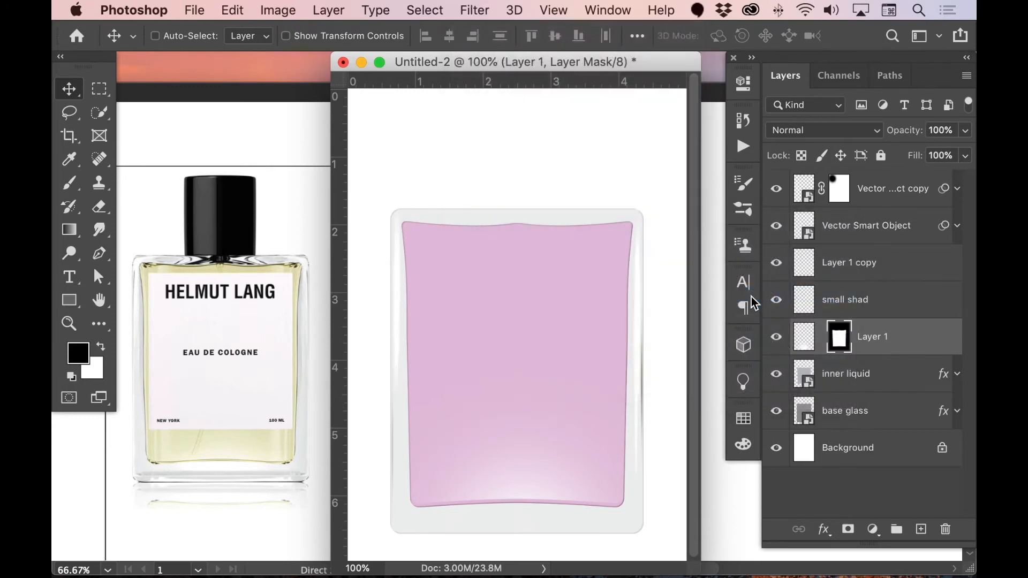
pyautogui.moveTo(269, 348); pyautogui.dragTo(290, 350)
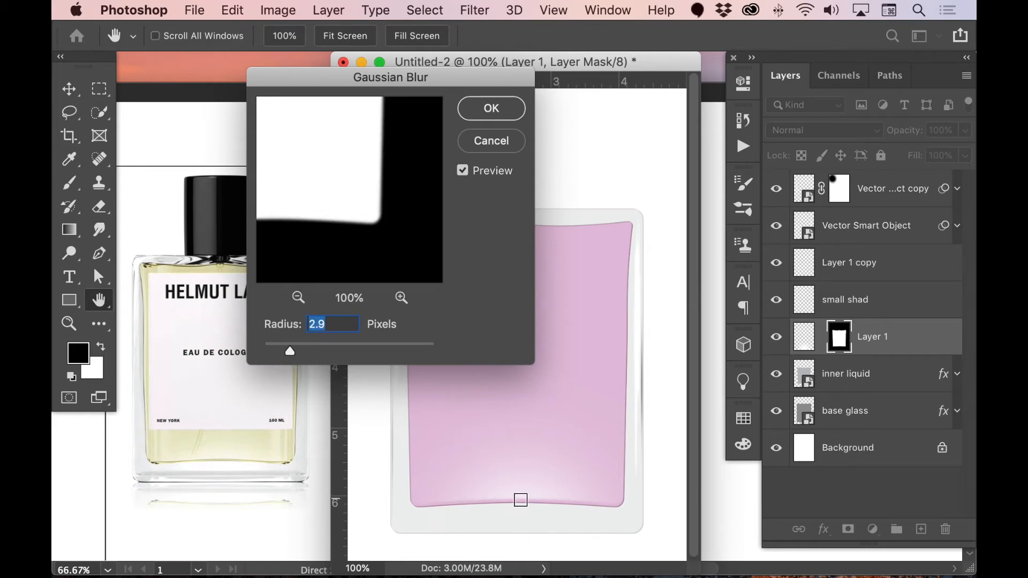
pyautogui.click(496, 112)
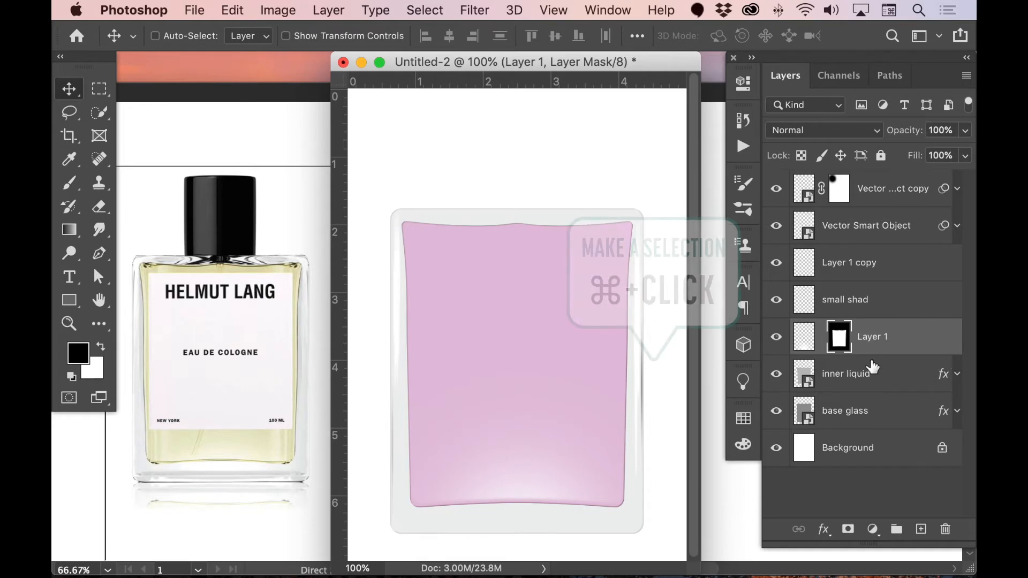
# Step: Fill the inner liquid's outline with white on a new layer above it, and narrow the white shape to 96.32% width
pyautogui.keyDown('super'); pyautogui.click(805, 377); pyautogui.keyUp('super')
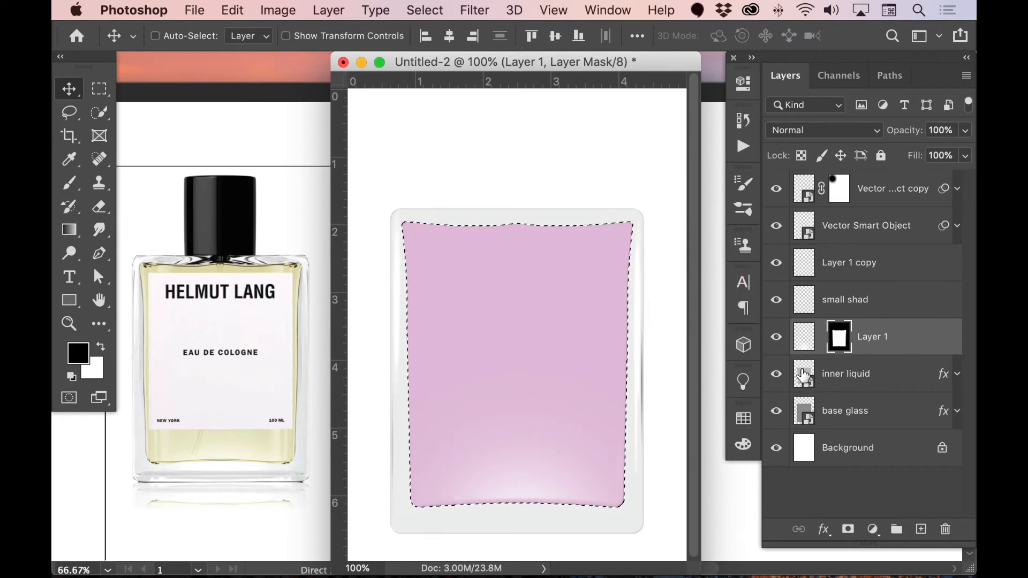
pyautogui.click(862, 377)
pyautogui.click(921, 529)
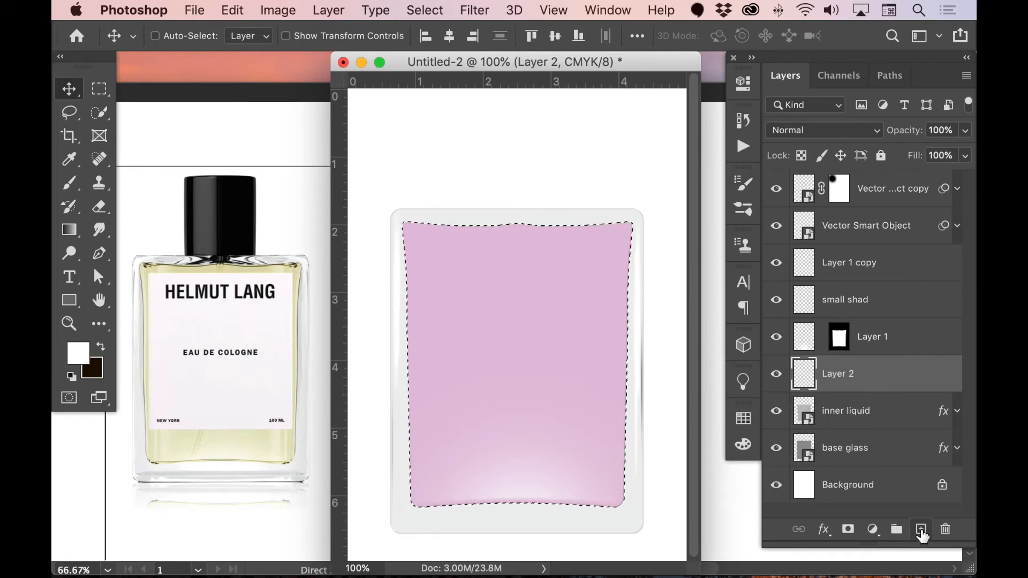
pyautogui.press('super+BackSpace')
pyautogui.press('super+d')
pyautogui.press('super+t')
pyautogui.moveTo(635, 366); pyautogui.dragTo(631, 364)
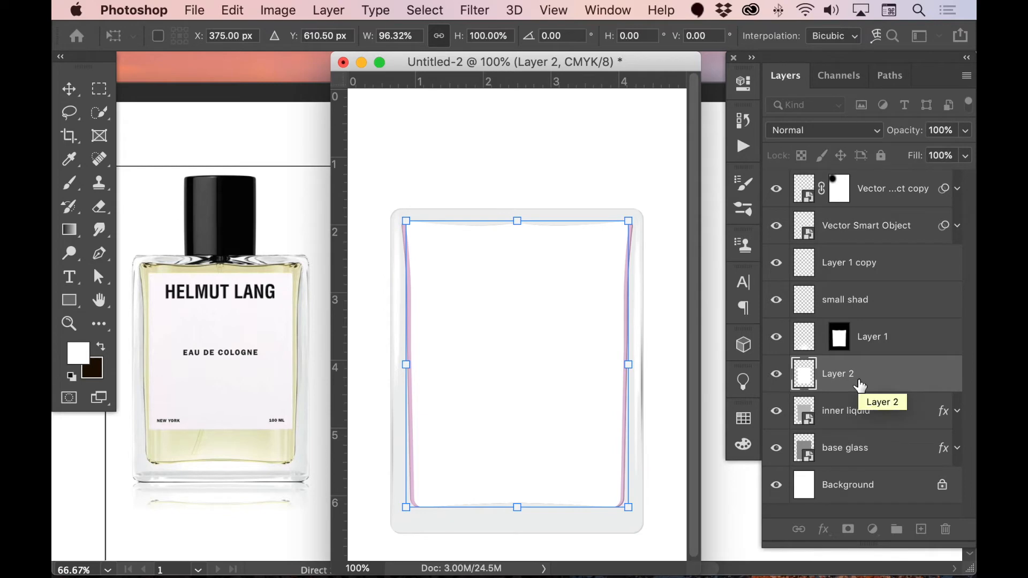
pyautogui.press('Return')
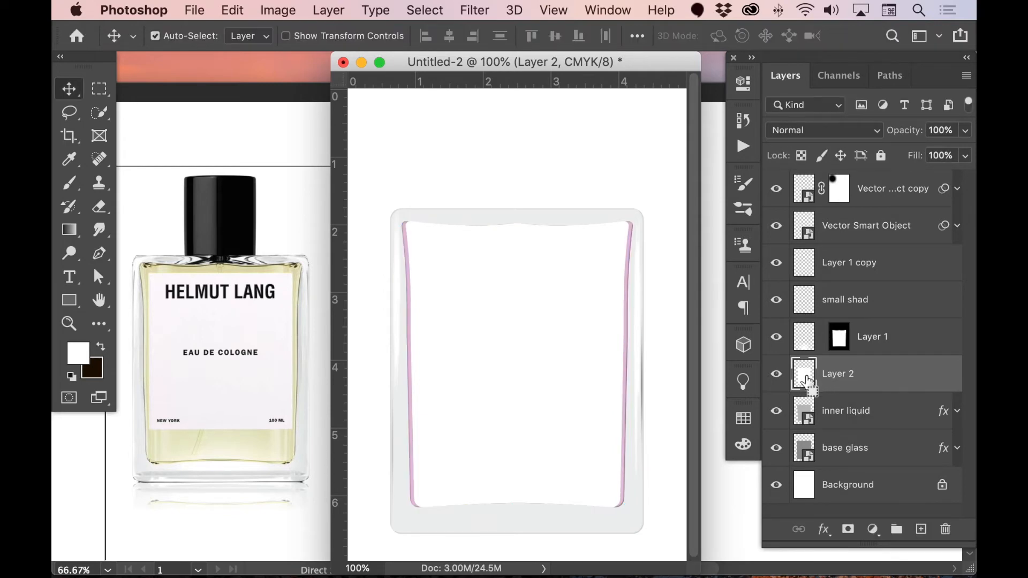
# Step: Select the white shape's outline, narrow the selection to 93.60% width and delete its contents, leaving thin white side strips
pyautogui.keyDown('super'); pyautogui.click(807, 379); pyautogui.keyUp('super')
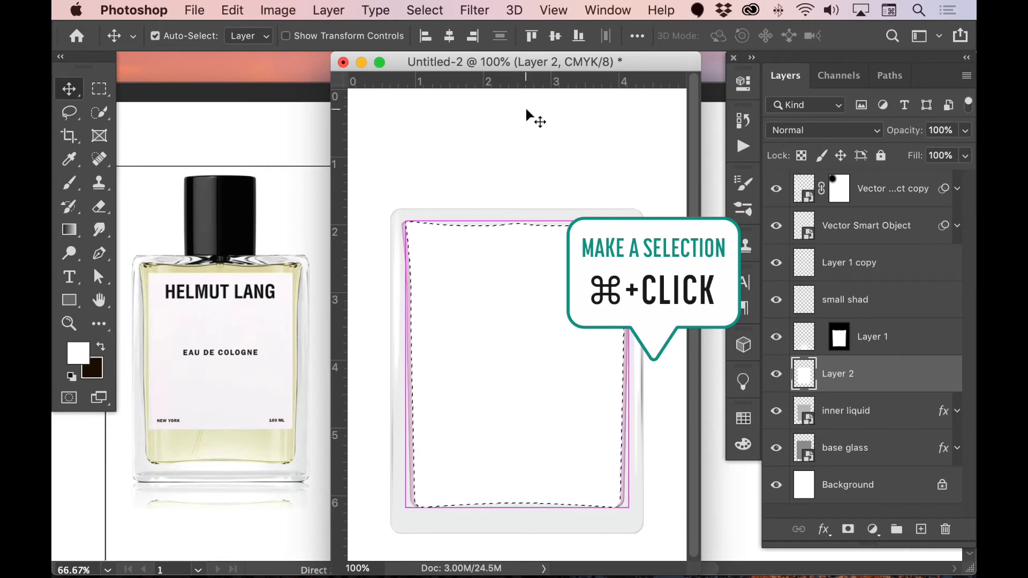
pyautogui.click(419, 8)
pyautogui.click(484, 342)
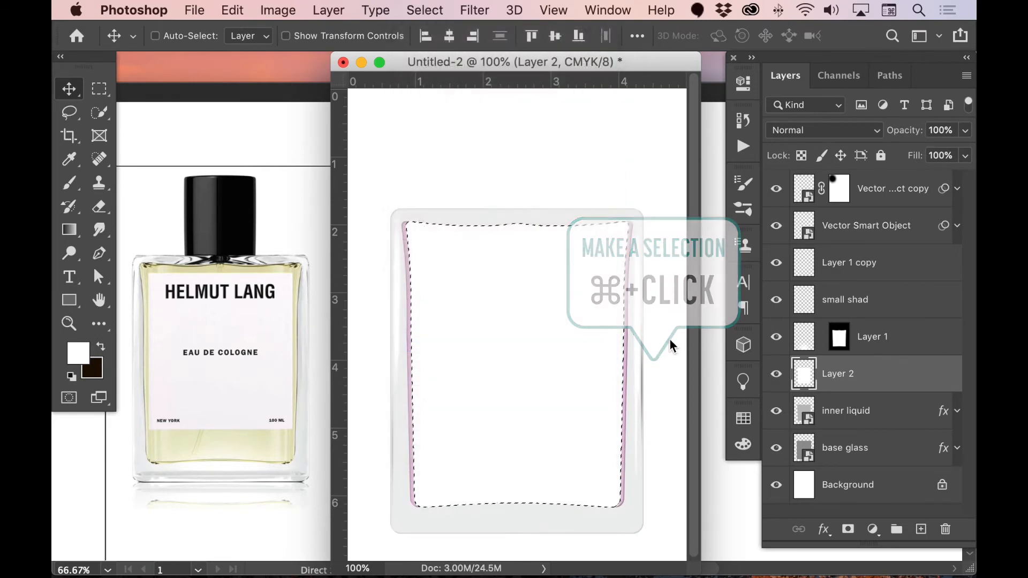
pyautogui.moveTo(626, 364); pyautogui.dragTo(622, 365)
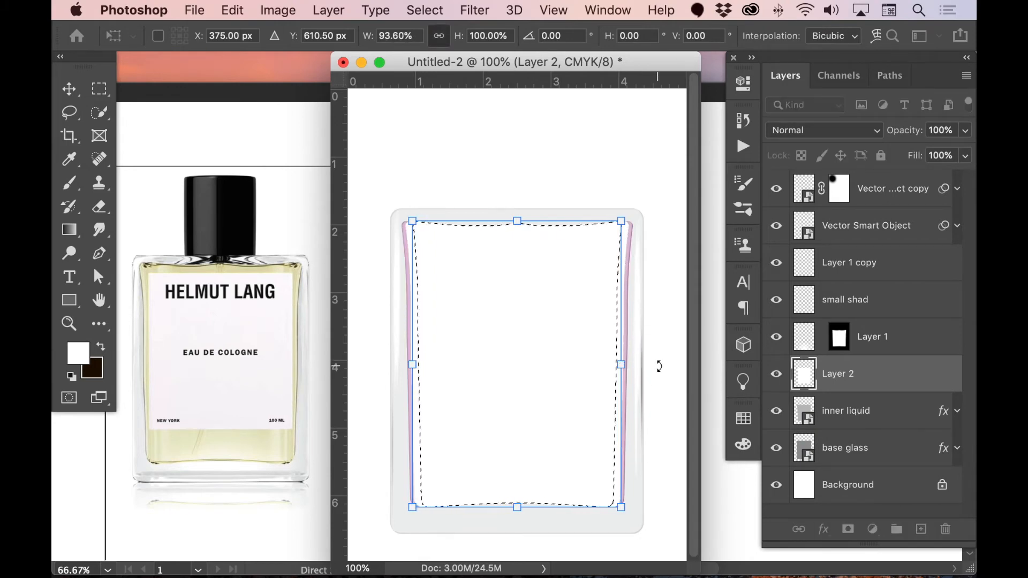
pyautogui.press('Return')
pyautogui.press('Delete')
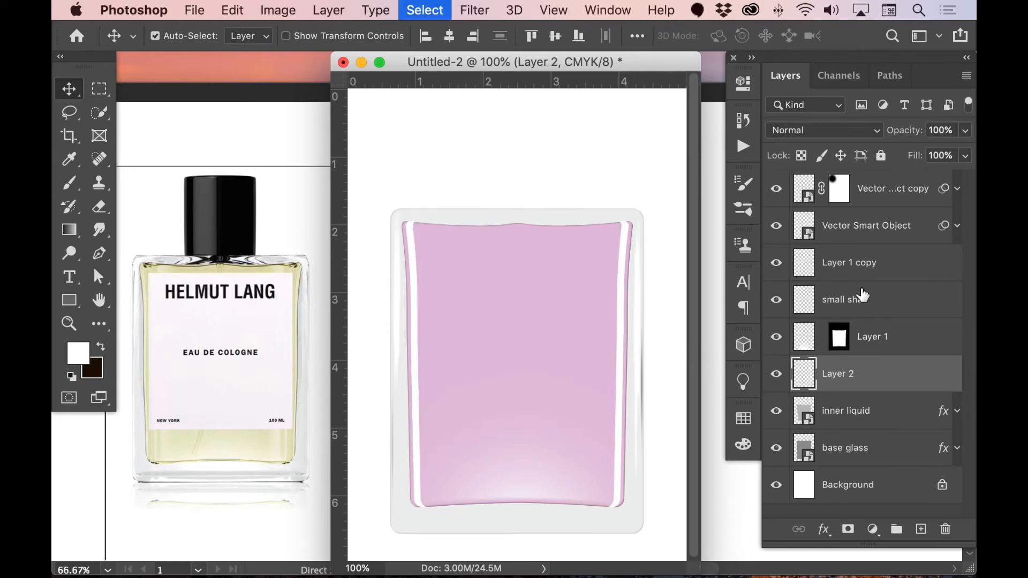
# Step: Pull in the white side strips' upper and lower ends slightly so they sit inside the liquid
pyautogui.press('super+t')
pyautogui.moveTo(519, 223); pyautogui.dragTo(517, 224)
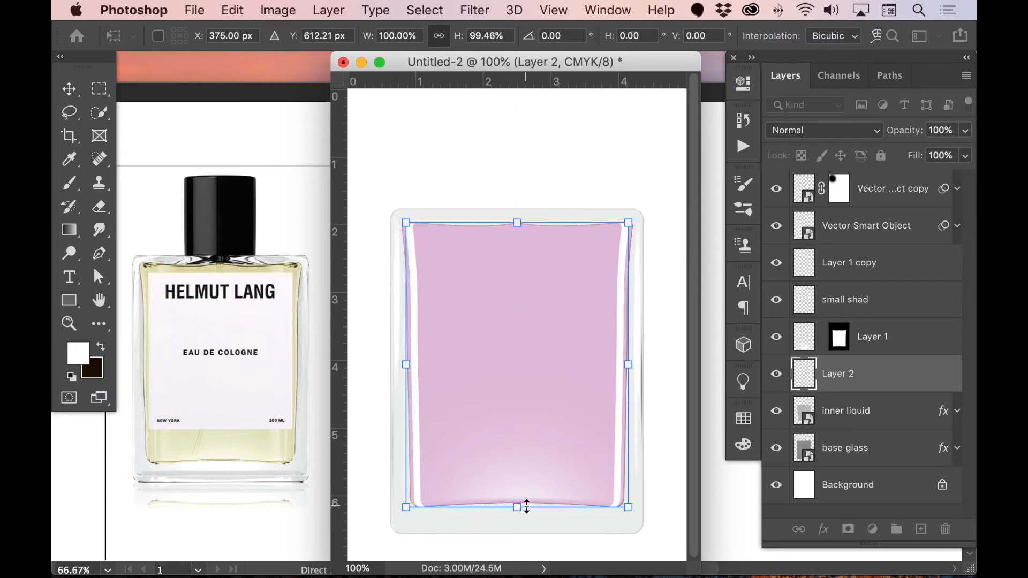
pyautogui.moveTo(519, 507); pyautogui.dragTo(519, 503)
pyautogui.press('Return')
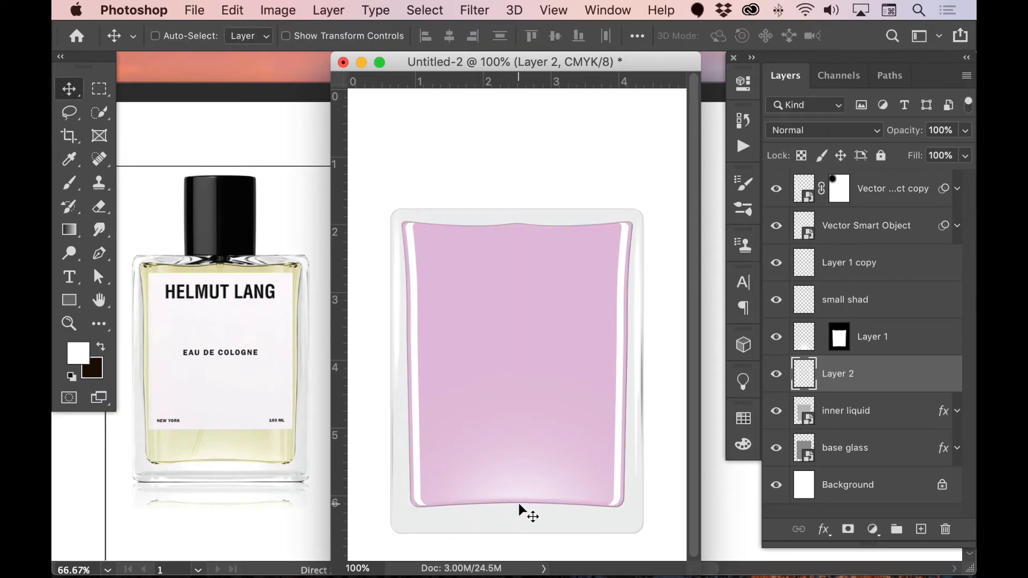
# Step: Try Overlay on the side strips' layer, and settle on Soft Light blending at 47% opacity
pyautogui.click(818, 130)
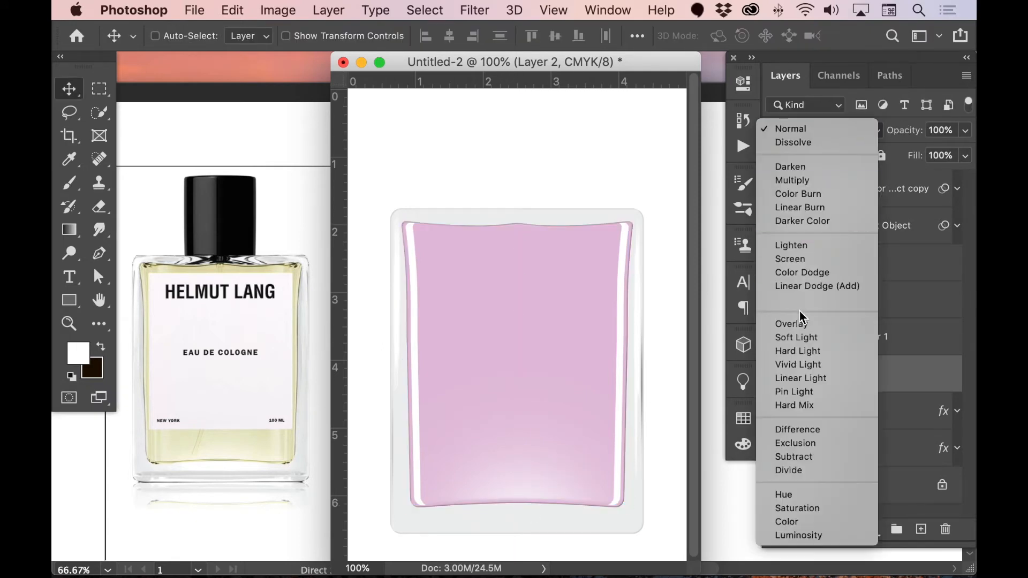
pyautogui.click(793, 323)
pyautogui.click(792, 130)
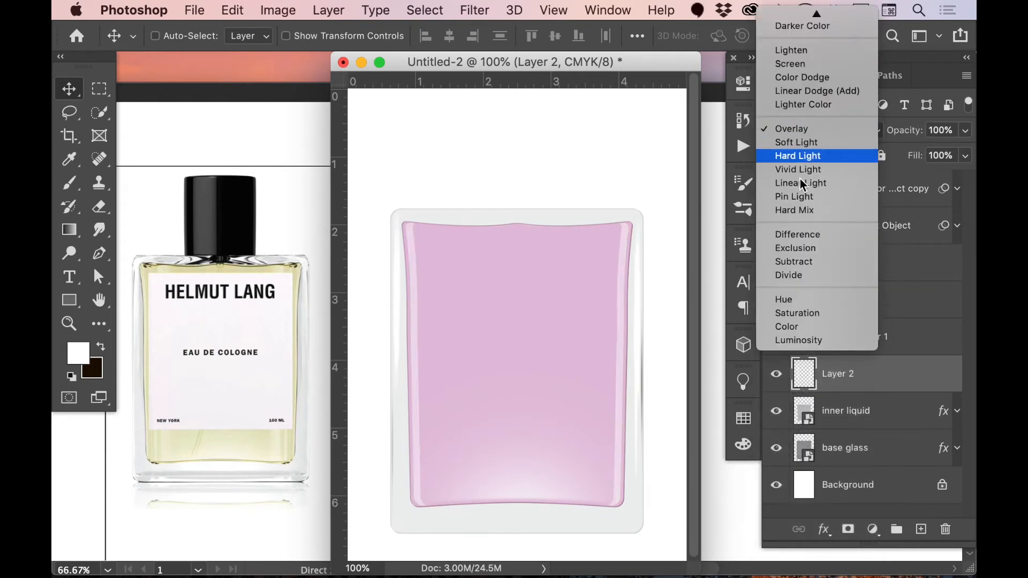
pyautogui.click(797, 142)
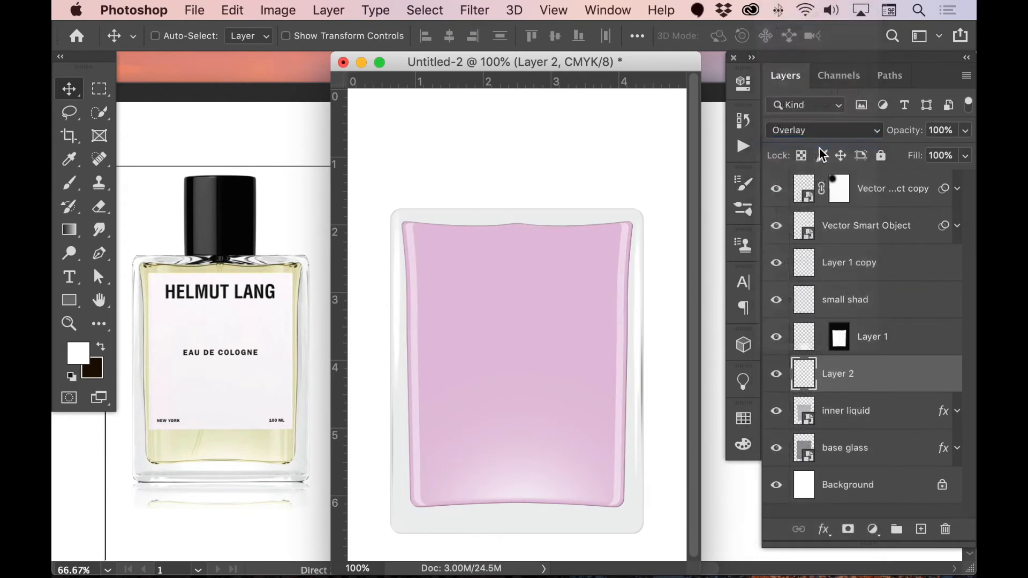
pyautogui.moveTo(917, 133); pyautogui.dragTo(867, 140)
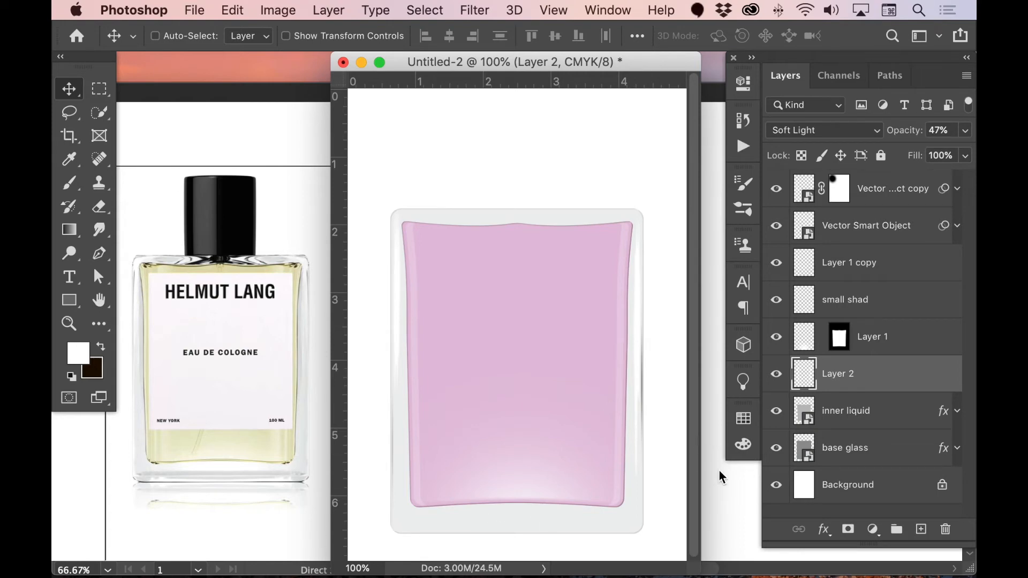
# Step: Switch to Illustrator and stretch the concentric oval swirl into a wider, flatter shape
pyautogui.press('super+Tab')
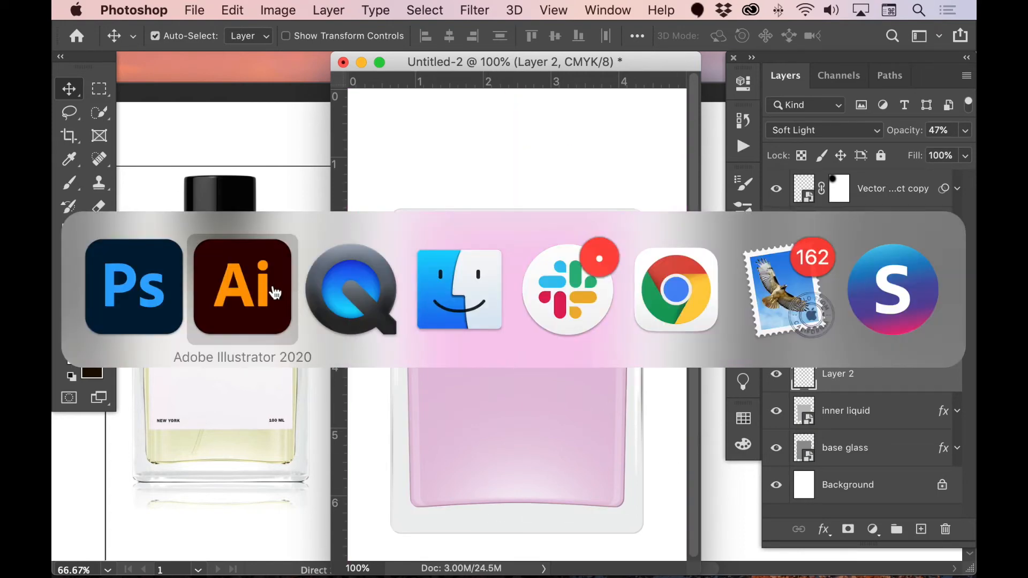
pyautogui.click(275, 293)
pyautogui.press('a')
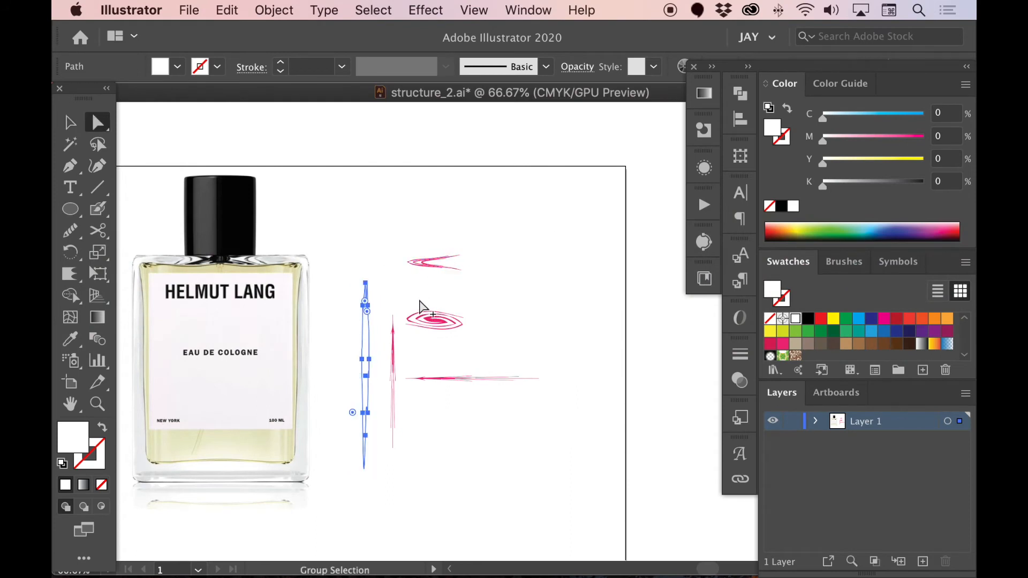
pyautogui.press('v')
pyautogui.click(458, 326)
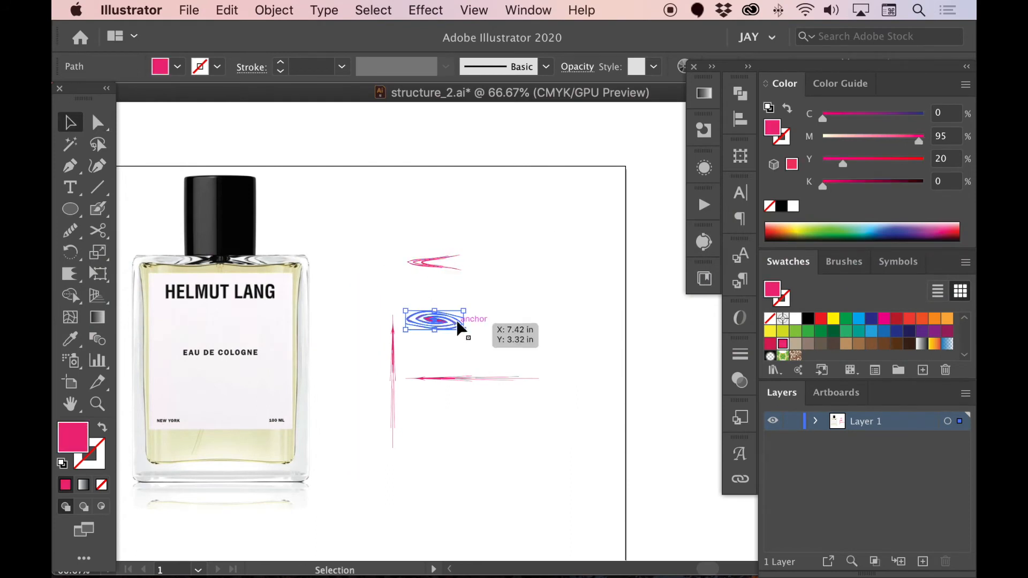
pyautogui.moveTo(462, 329); pyautogui.dragTo(489, 323)
# Step: Recolor the stretched oval swirl solid black and copy it
pyautogui.press('a')
pyautogui.press('super+shift+a')
pyautogui.click(781, 206)
pyautogui.press('v')
# Step: Switch to Photoshop, paste the swirl as a Smart Object above "base glass", and fit it along the right half of the glass's top edge
pyautogui.press('super+Tab')
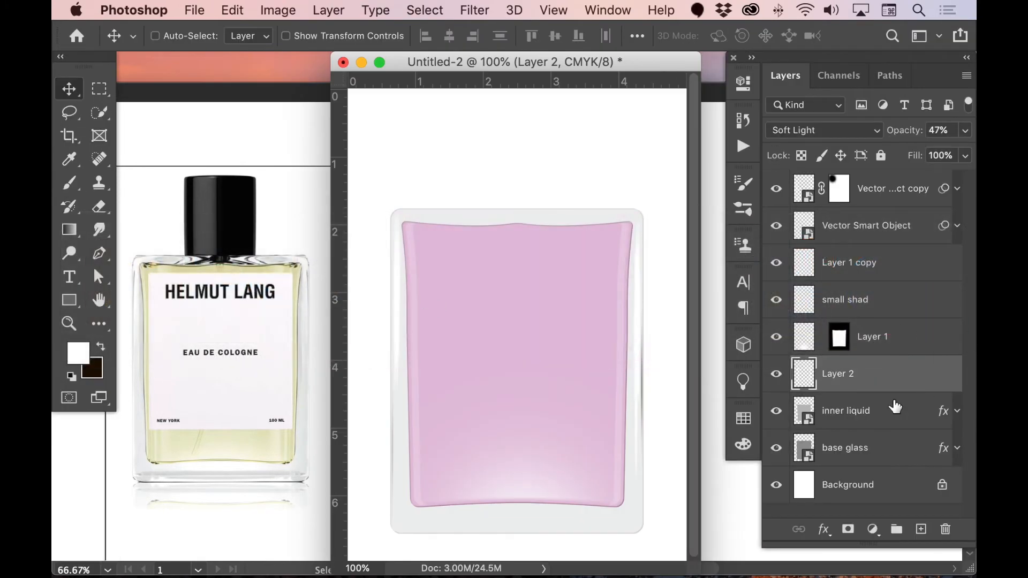
pyautogui.click(860, 450)
pyautogui.press('super+v')
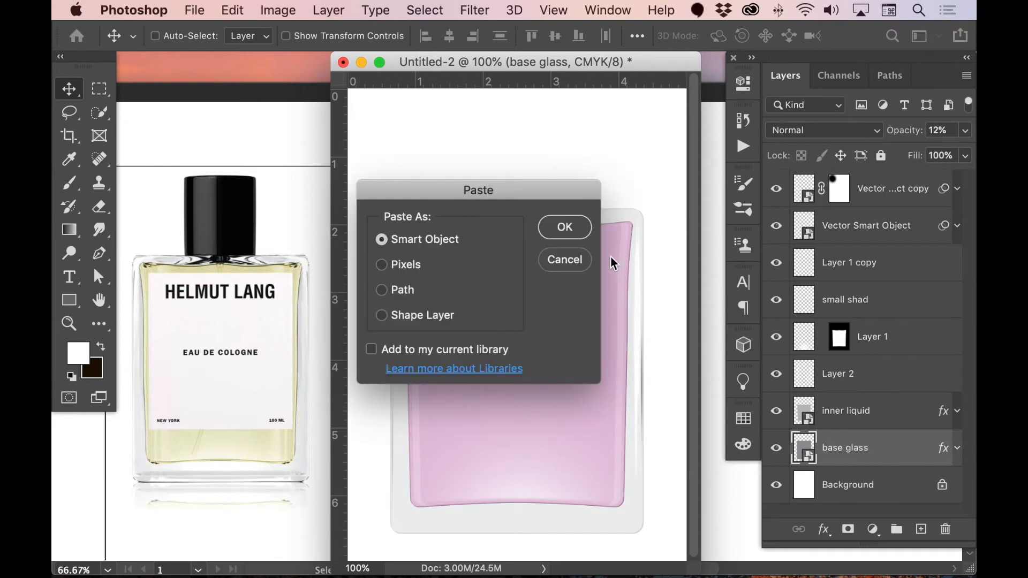
pyautogui.click(566, 229)
pyautogui.moveTo(530, 330); pyautogui.dragTo(583, 223)
pyautogui.moveTo(589, 219); pyautogui.dragTo(589, 218)
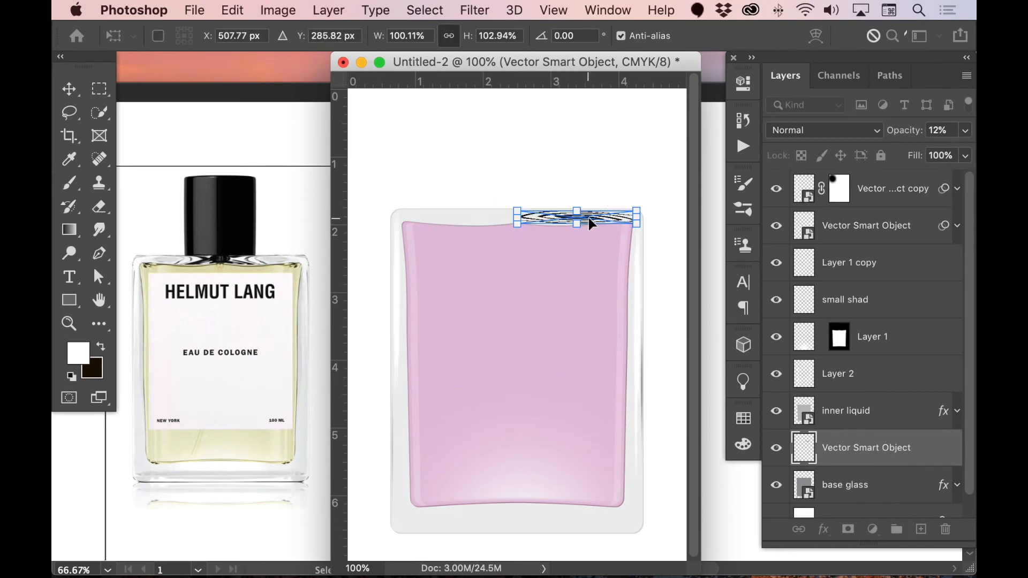
pyautogui.press('Return')
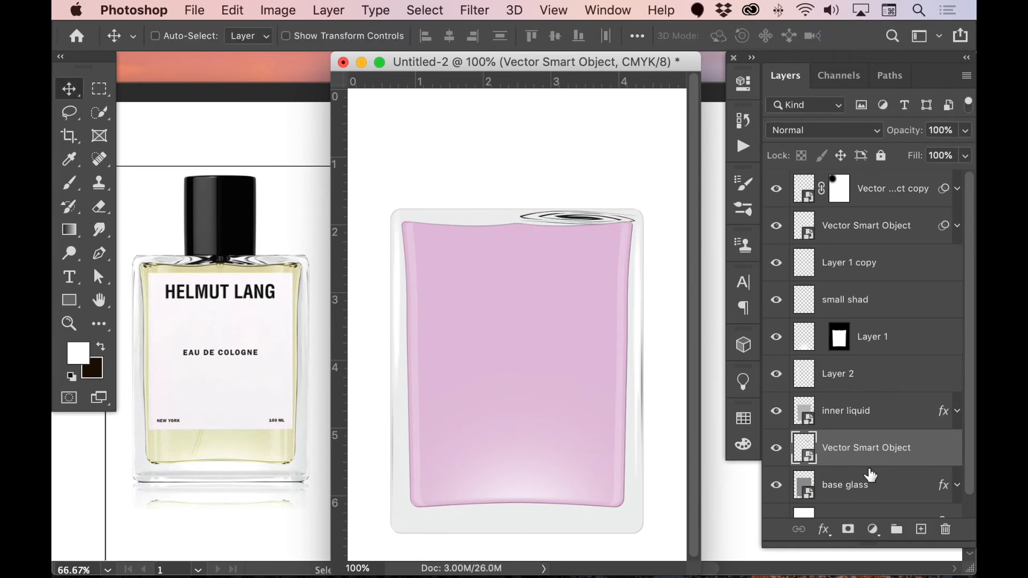
# Step: Add a layer mask to the swirl and fade out its right half with a soft black 175 px brush
pyautogui.click(848, 529)
pyautogui.press('x')
pyautogui.press('b')
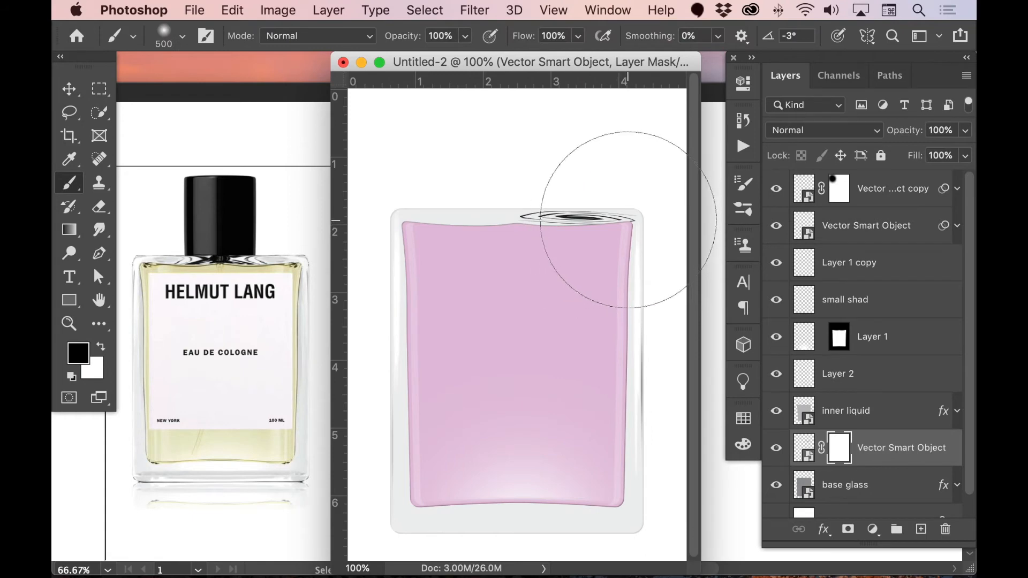
pyautogui.press('[')
pyautogui.press('[')
pyautogui.press('[')
pyautogui.press('[')
pyautogui.click(591, 217)
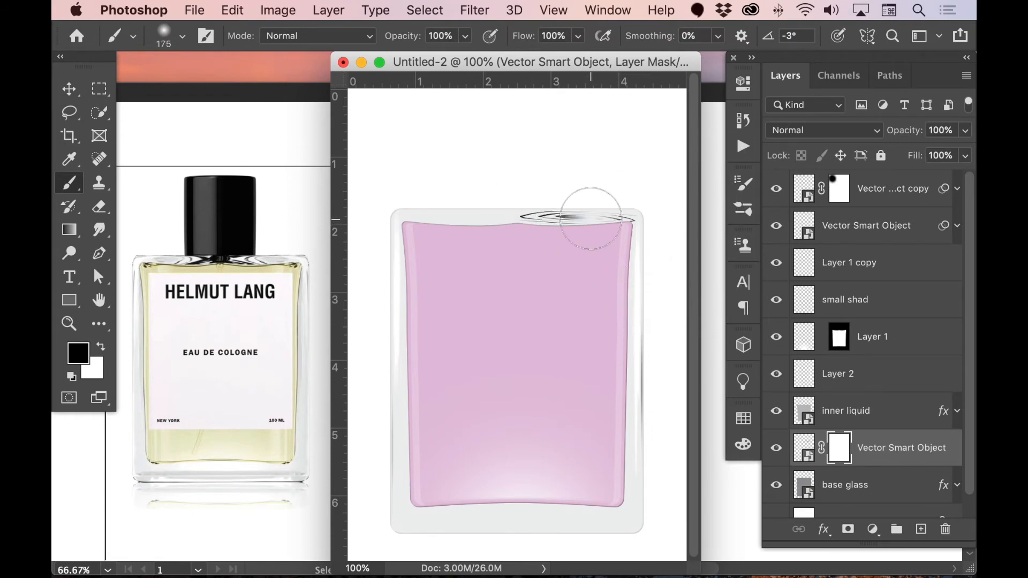
pyautogui.moveTo(595, 218); pyautogui.dragTo(692, 209)
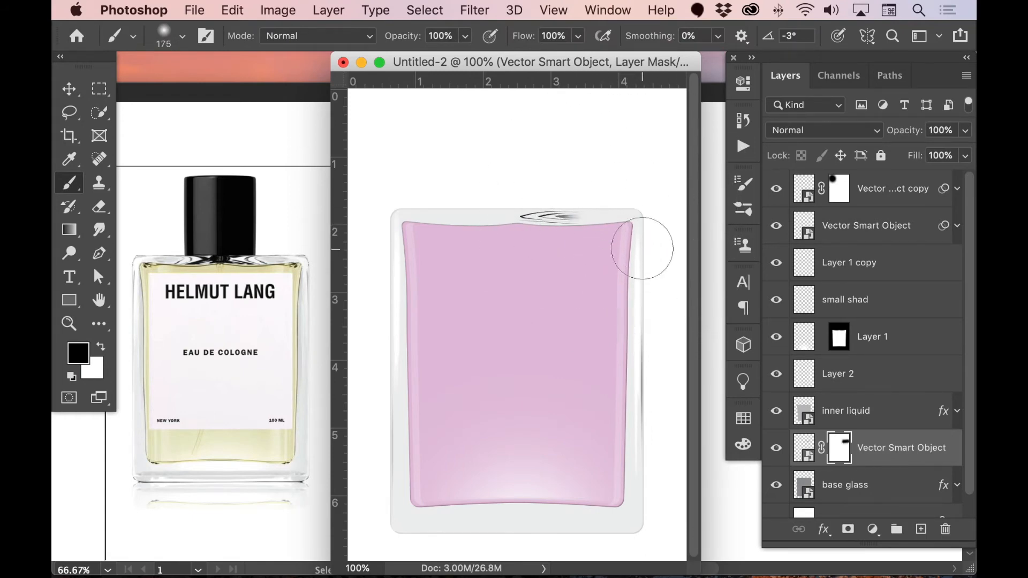
# Step: Stretch the masked swirl on the glass's top edge to 143.50% height, keeping its width unchanged
pyautogui.press('v')
pyautogui.press('super+t')
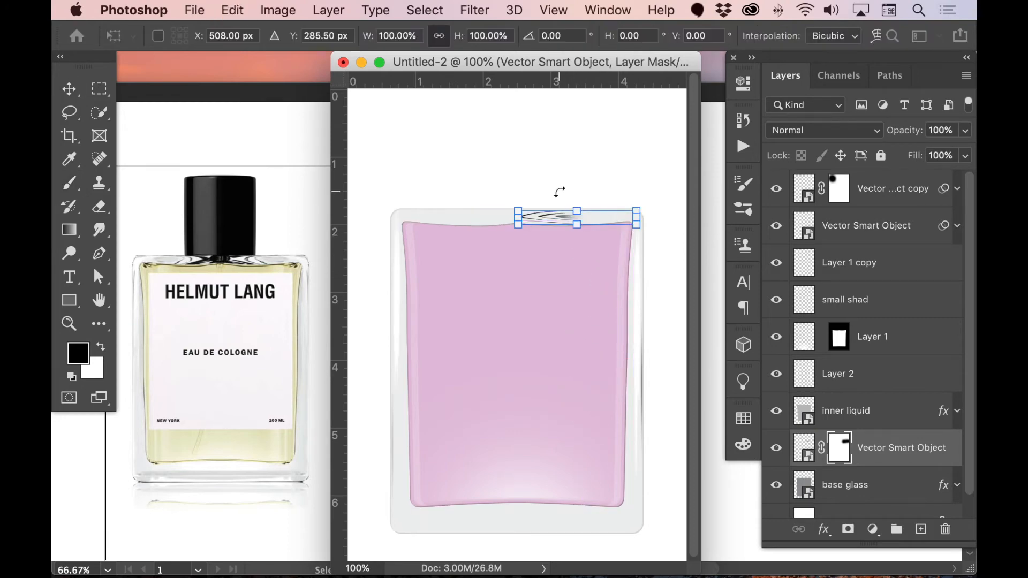
pyautogui.moveTo(574, 207)
pyautogui.mouseDown()
pyautogui.moveTo(573, 199)
pyautogui.moveTo(574, 208)
pyautogui.mouseUp()
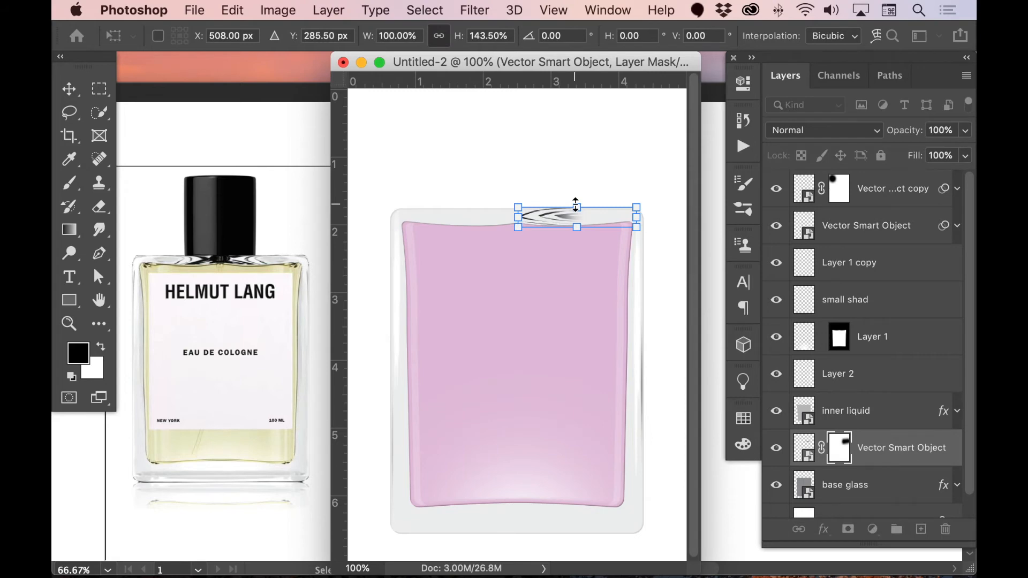
pyautogui.press('Return')
# Step: Nudge the swirl slightly down and to the left, and lower its layer opacity to 44%
pyautogui.press('Down')
pyautogui.press('Down')
pyautogui.press('Down')
pyautogui.press('Down')
pyautogui.press('Down')
pyautogui.press('Left')
pyautogui.press('Left')
pyautogui.press('Left')
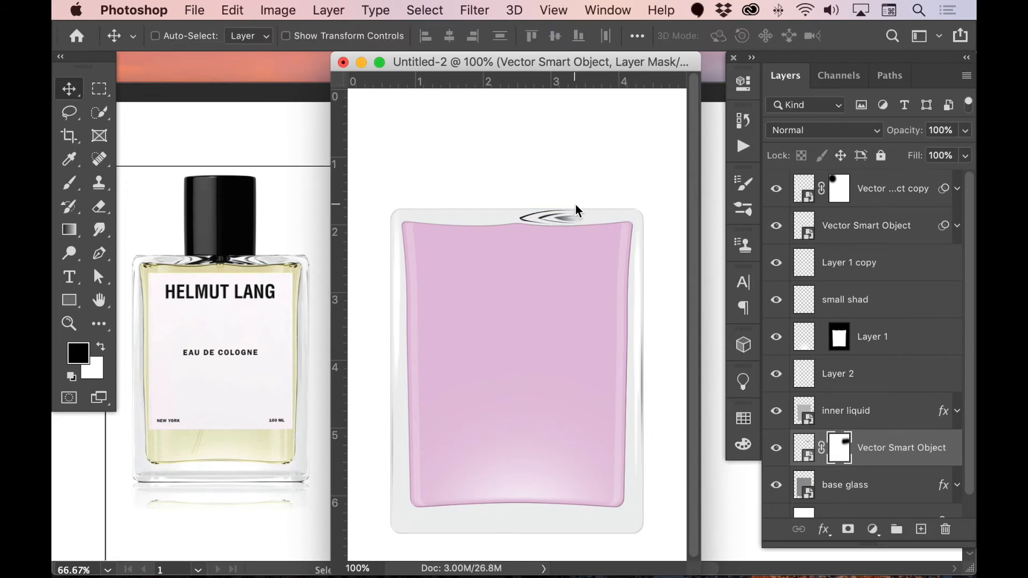
pyautogui.press('Left')
pyautogui.press('Left')
pyautogui.press('Left')
pyautogui.press('Down')
pyautogui.press('Down')
pyautogui.press('Down')
pyautogui.press('Down')
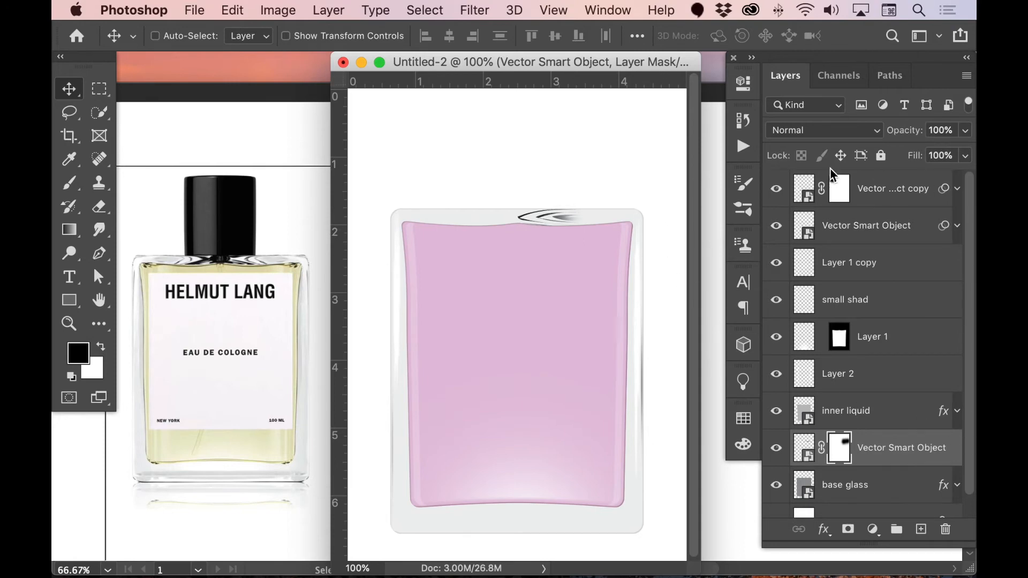
pyautogui.moveTo(931, 128); pyautogui.dragTo(866, 140)
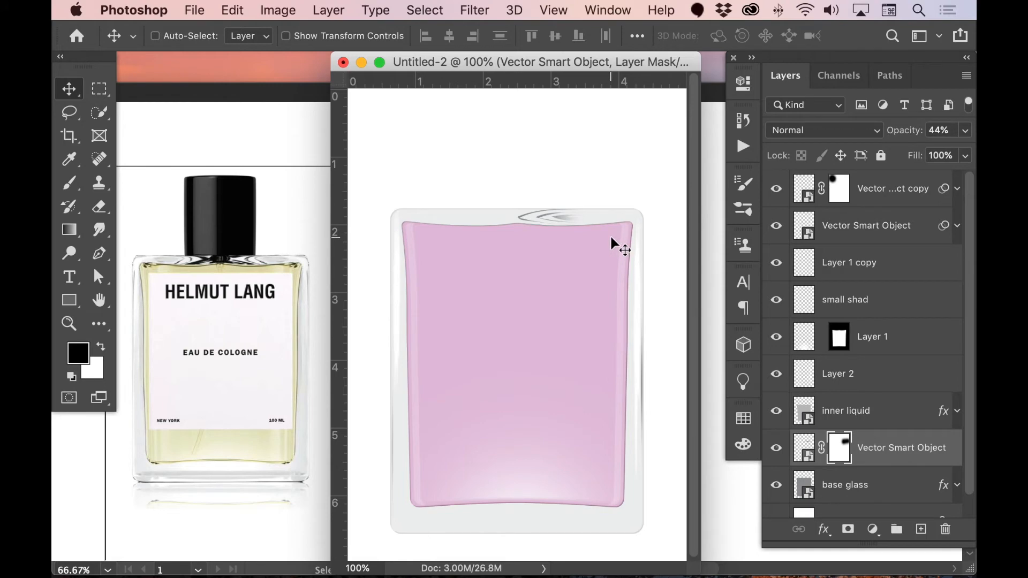
# Step: Create a layer group directly above "base glass" and mask it with the base glass outline
pyautogui.scroll(-2, 878, 456)
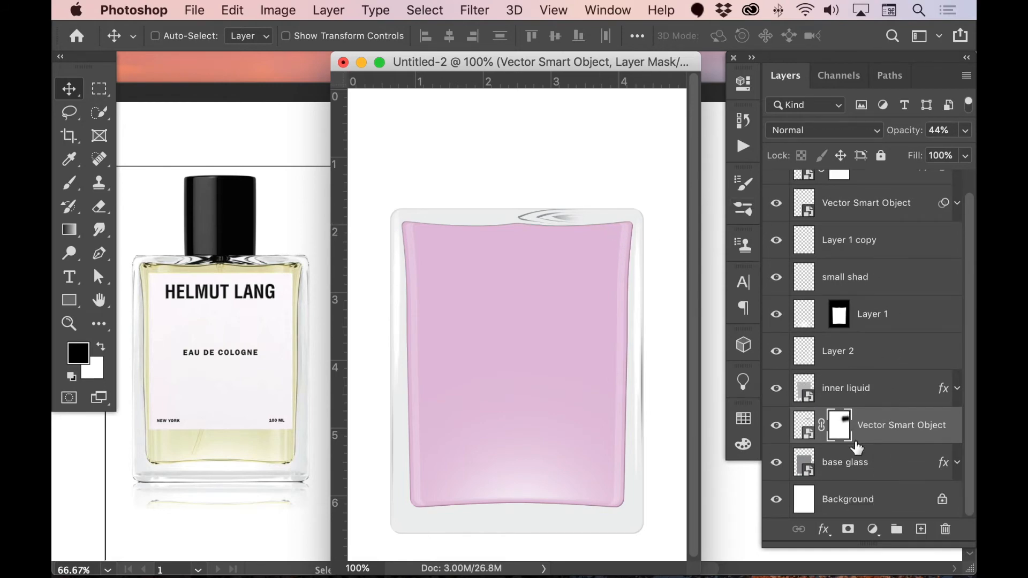
pyautogui.keyDown('super'); pyautogui.click(807, 468); pyautogui.keyUp('super')
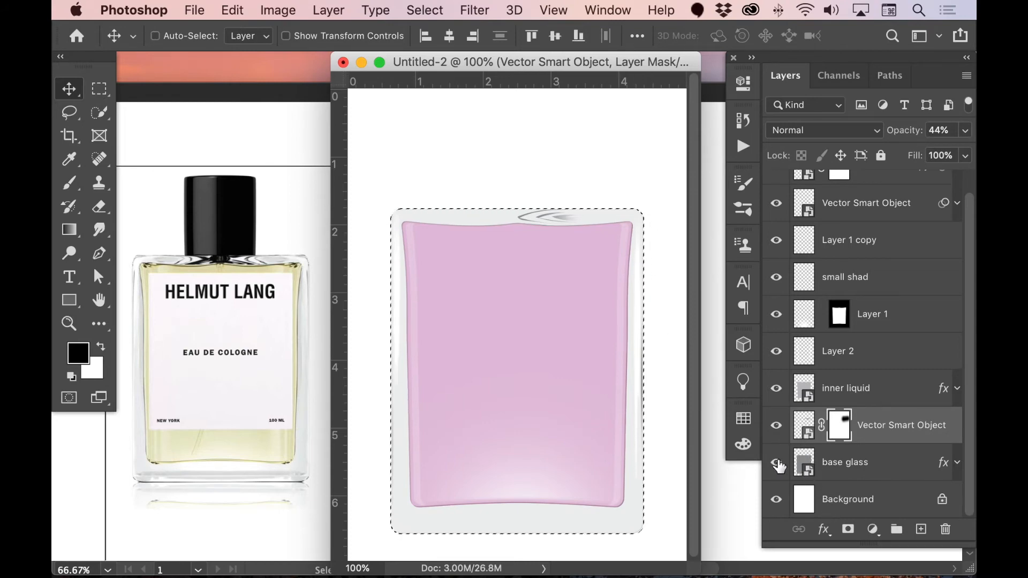
pyautogui.press('super')
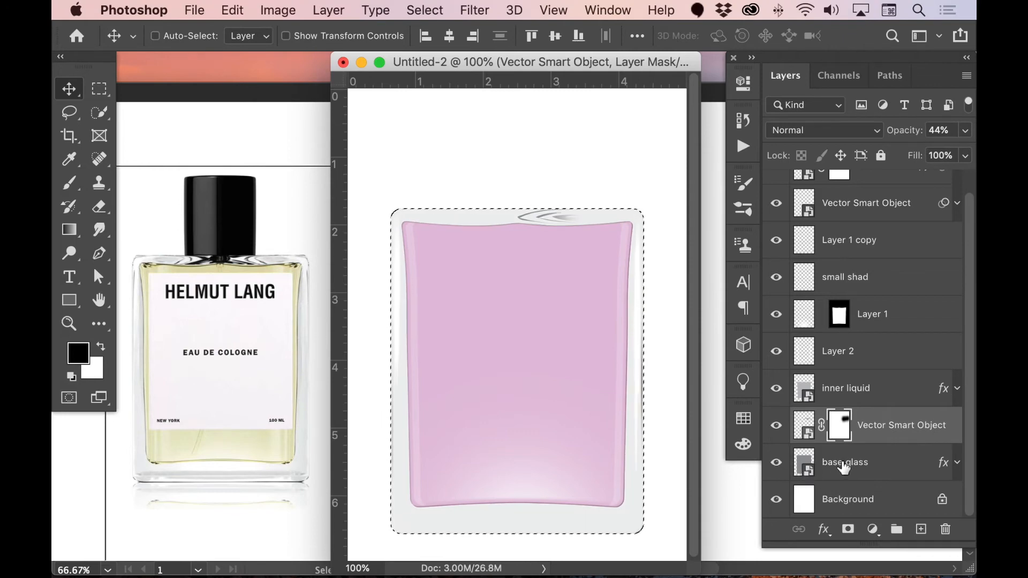
pyautogui.click(814, 466)
pyautogui.click(897, 531)
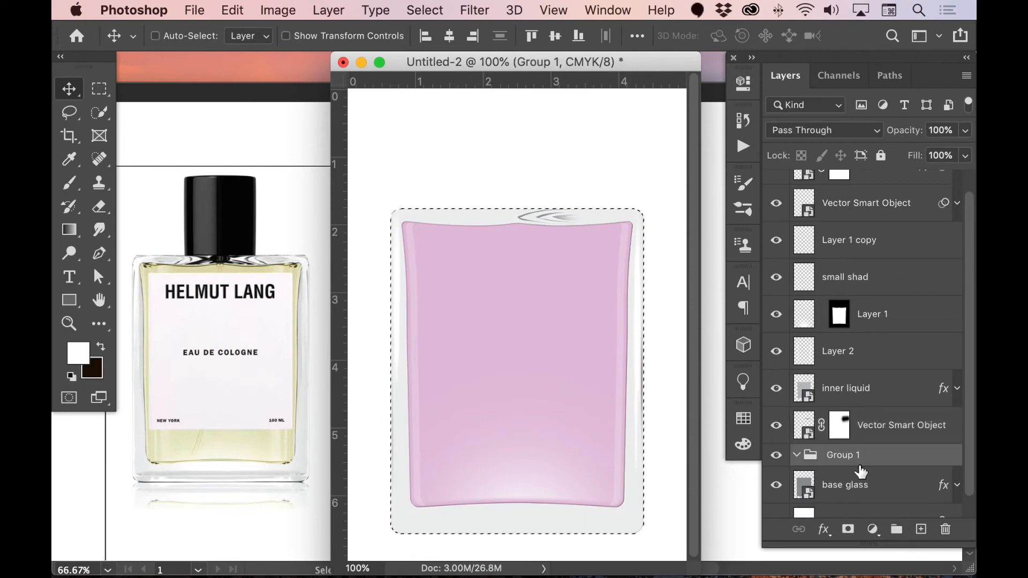
pyautogui.click(848, 530)
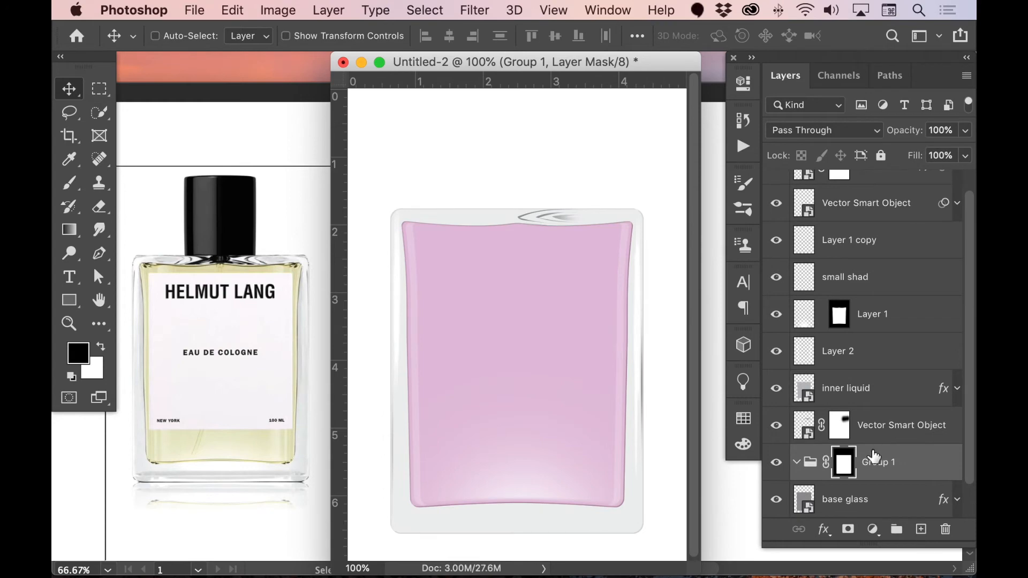
# Step: Add a new empty layer inside the masked group and rename the group "base effects"
pyautogui.click(920, 529)
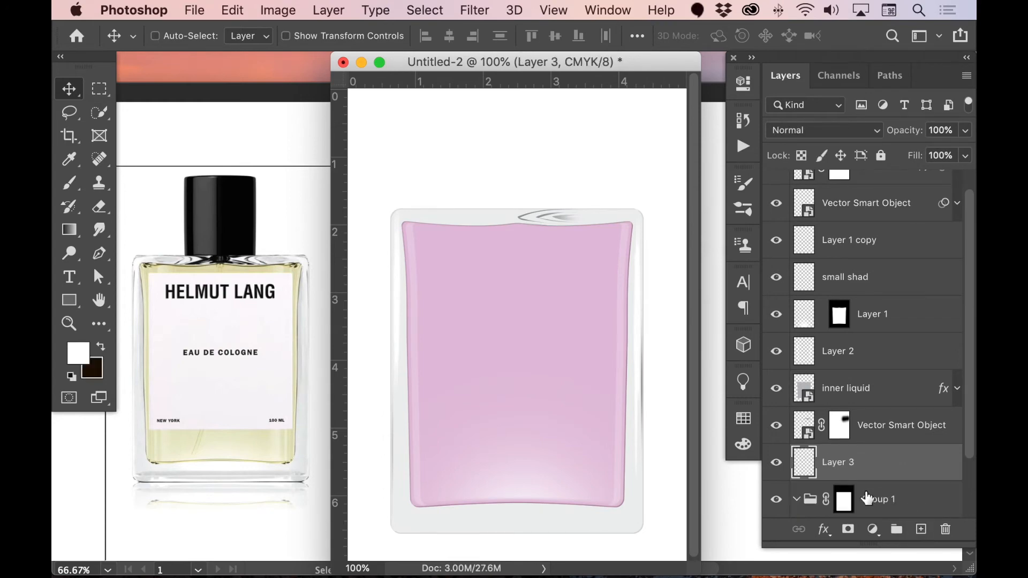
pyautogui.moveTo(867, 471); pyautogui.dragTo(867, 499)
pyautogui.scroll(-2, 867, 455)
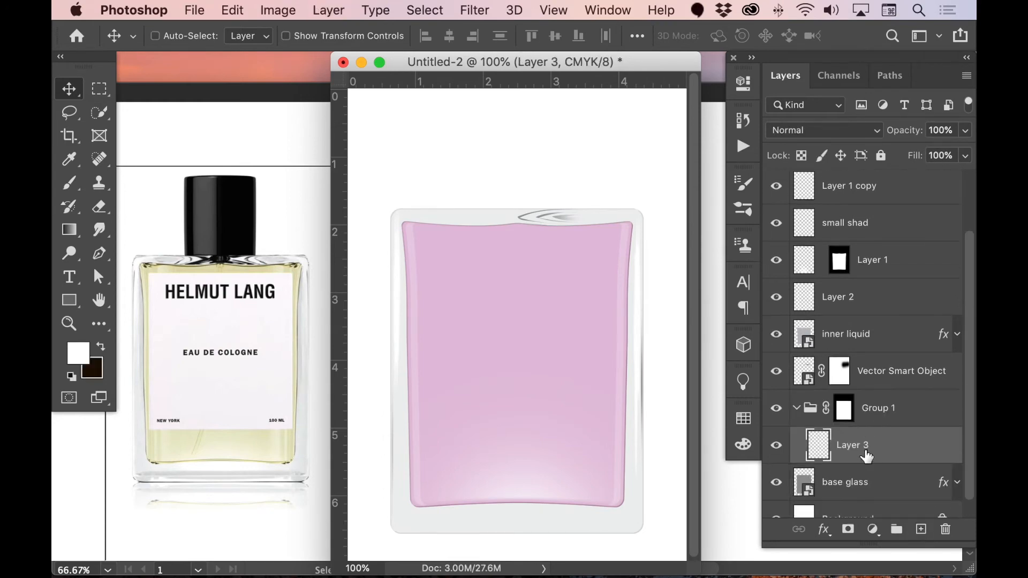
pyautogui.doubleClick(875, 408)
pyautogui.write('base effects')
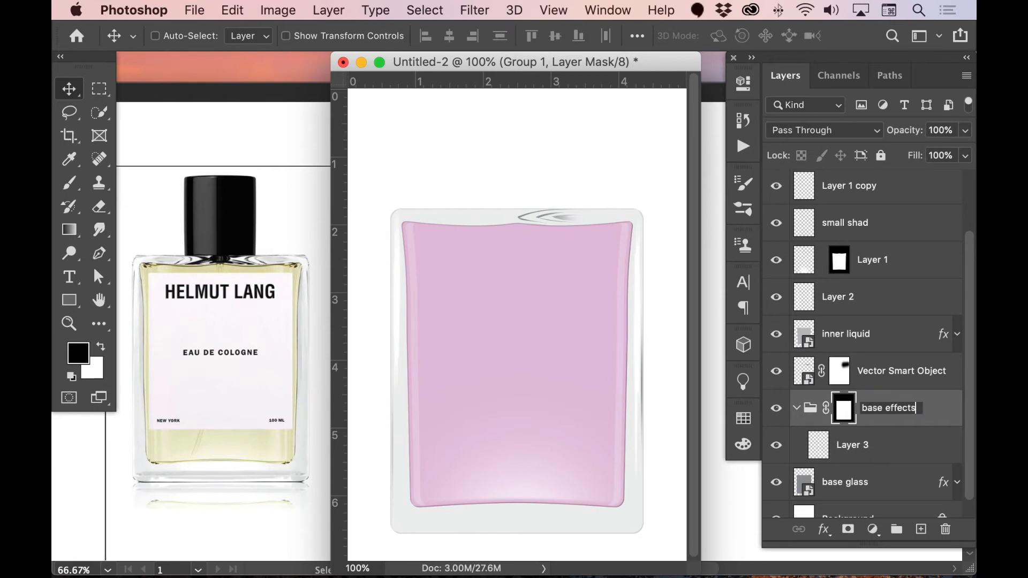
pyautogui.press('Return')
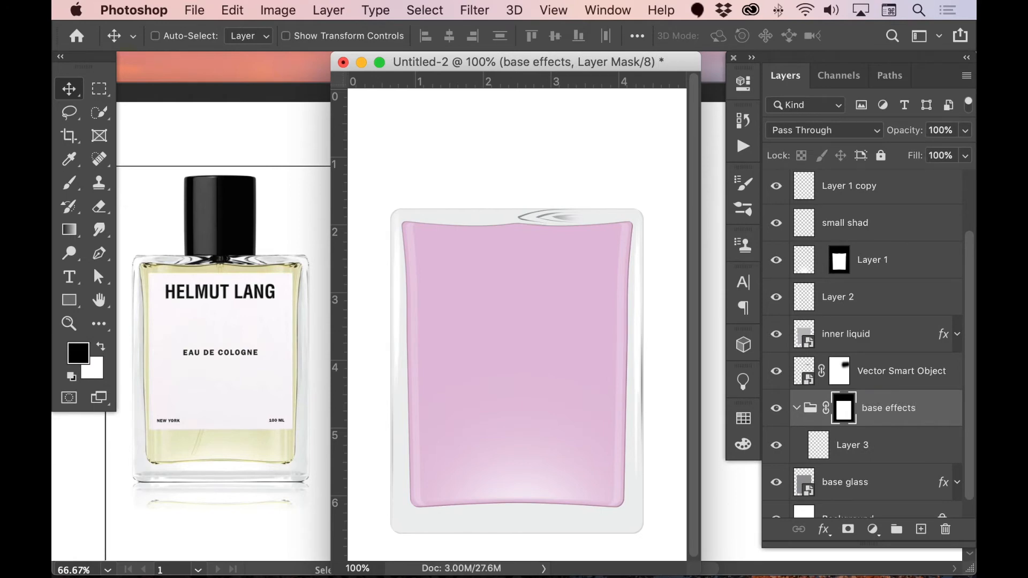
# Step: On Layer 3, shade the right half of the glass's top edge with a soft dark 80 px brush at 30% opacity
pyautogui.click(855, 446)
pyautogui.press('x')
pyautogui.press('b')
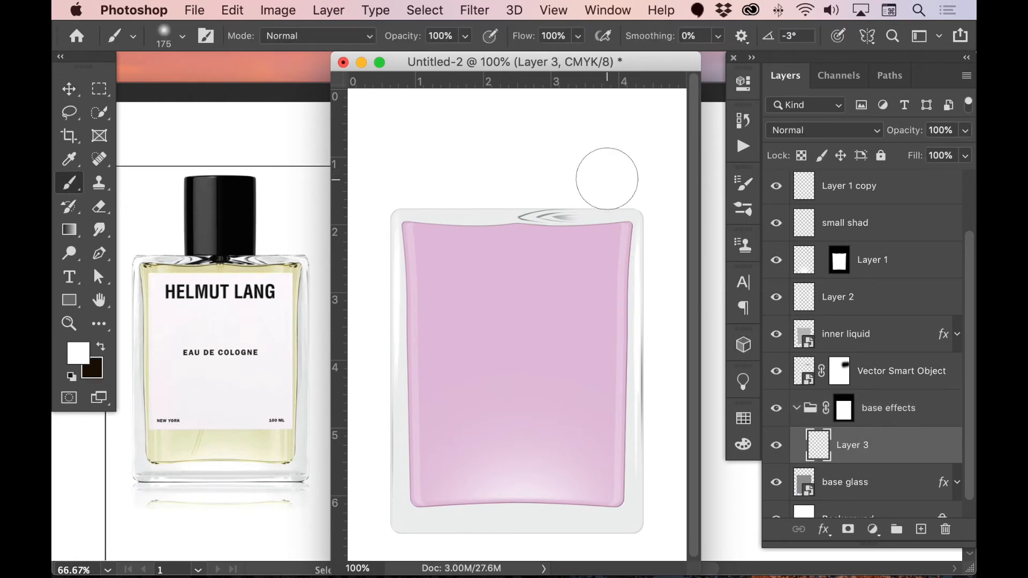
pyautogui.press('x')
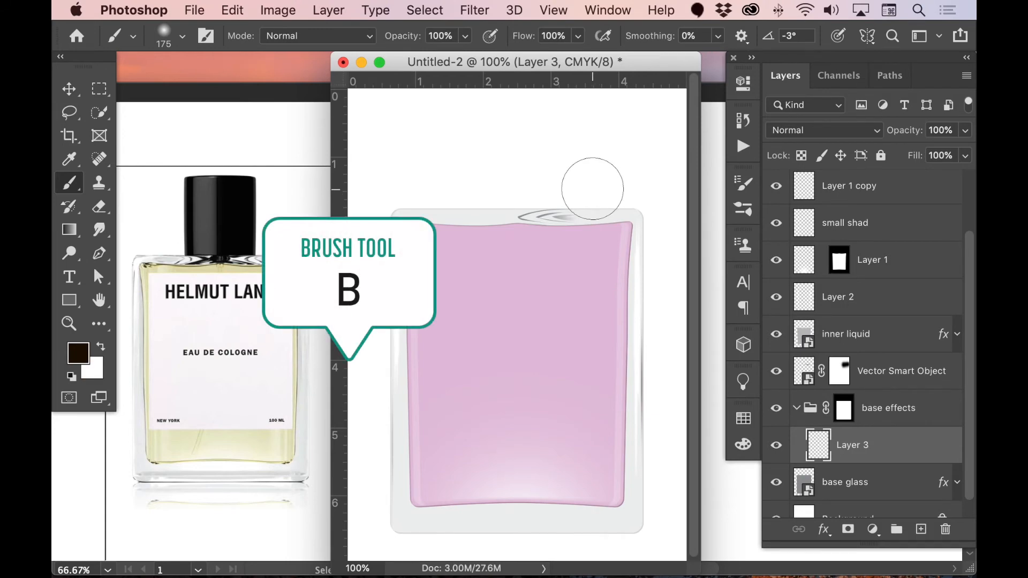
pyautogui.press('[')
pyautogui.press('[')
pyautogui.press('[')
pyautogui.press('[')
pyautogui.press('[')
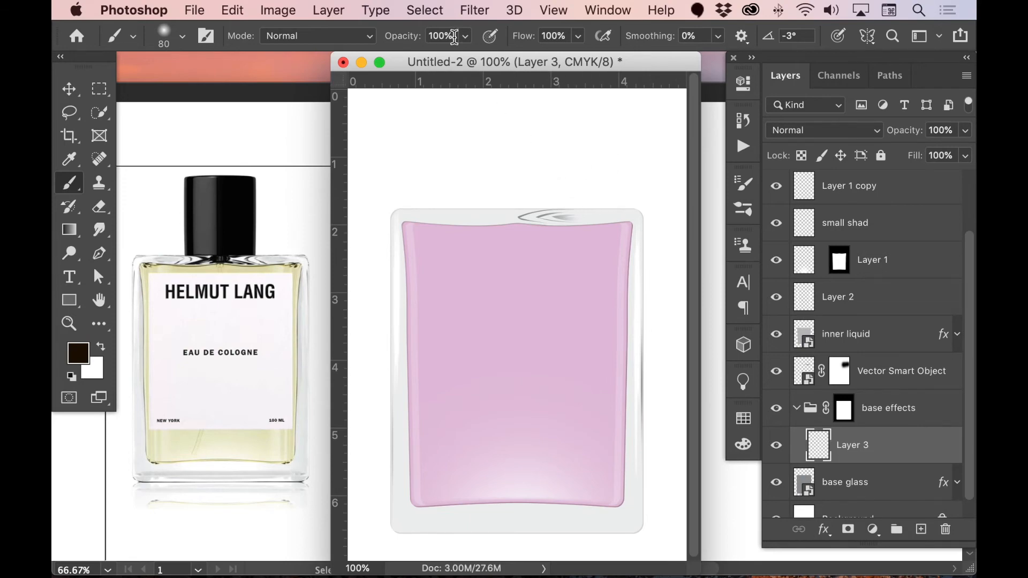
pyautogui.press('3')
pyautogui.moveTo(564, 196); pyautogui.dragTo(649, 201)
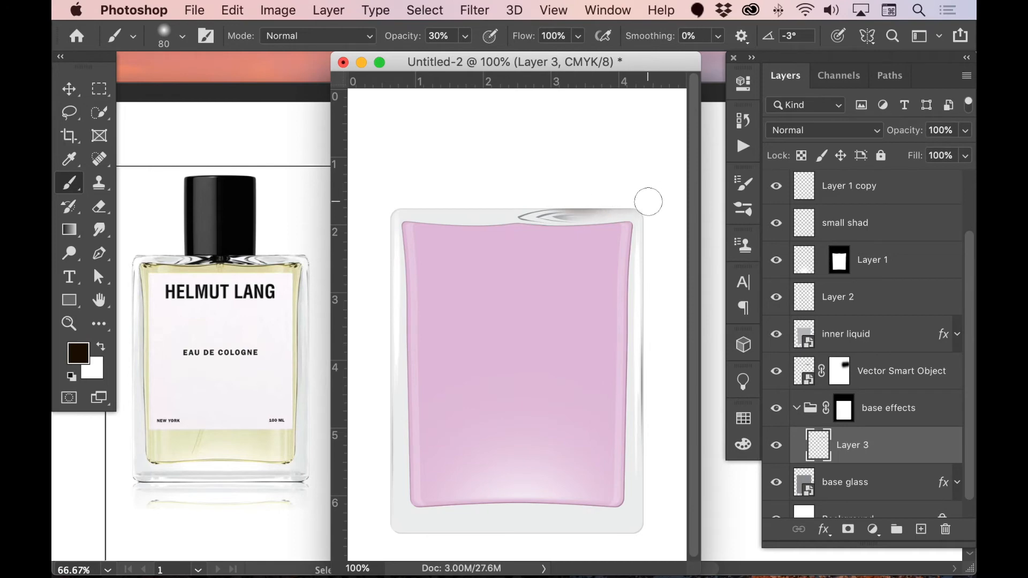
# Step: Shade the glass's bottom edge and both outer sides with the soft dark brush at 90 px and 30% opacity
pyautogui.press('[')
pyautogui.press(']')
pyautogui.press(']')
pyautogui.keyDown('shift'); pyautogui.click(668, 539); pyautogui.keyUp('shift')
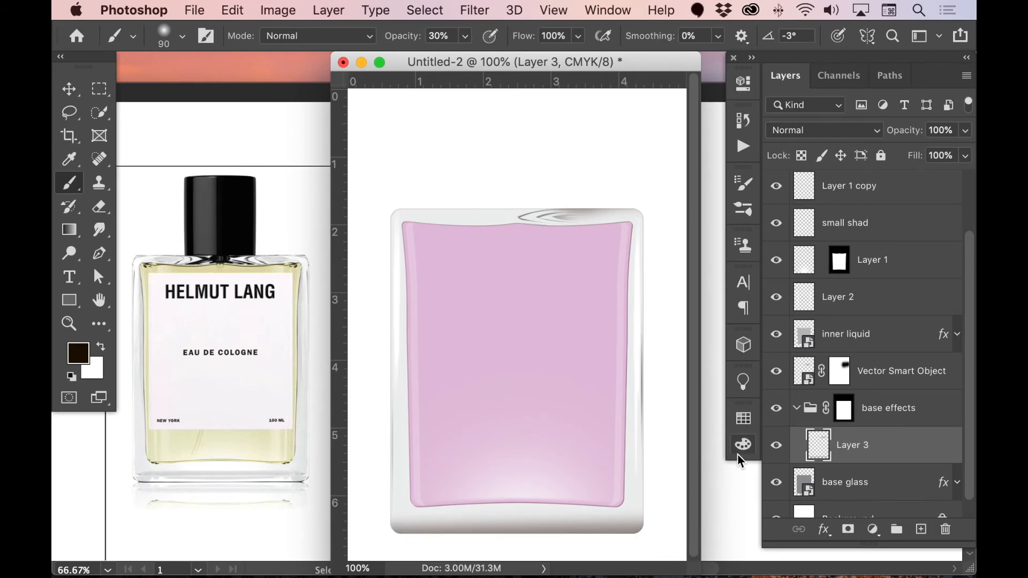
pyautogui.moveTo(377, 228); pyautogui.dragTo(375, 303)
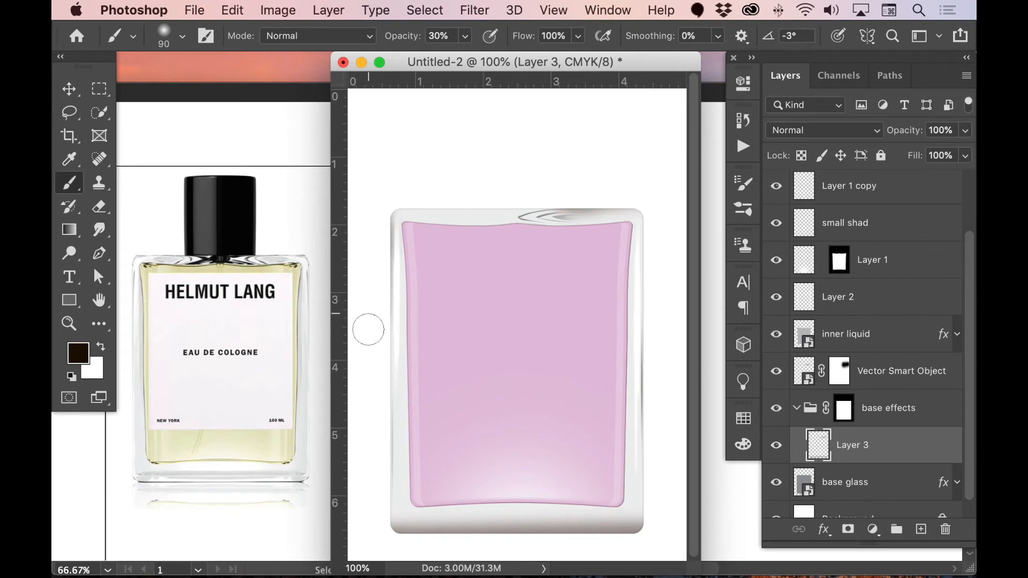
pyautogui.moveTo(659, 453); pyautogui.dragTo(663, 488)
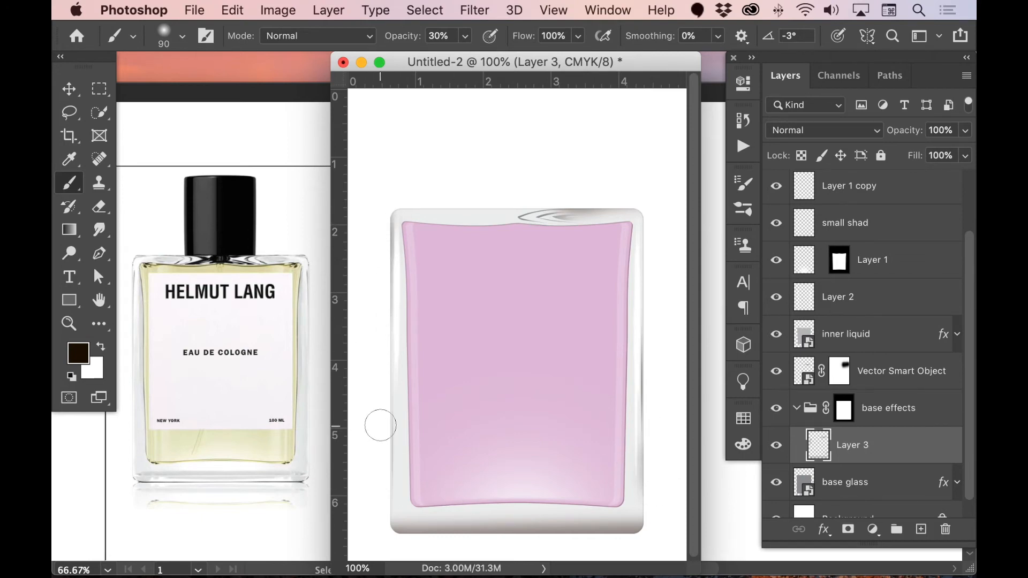
pyautogui.moveTo(372, 402); pyautogui.dragTo(364, 350)
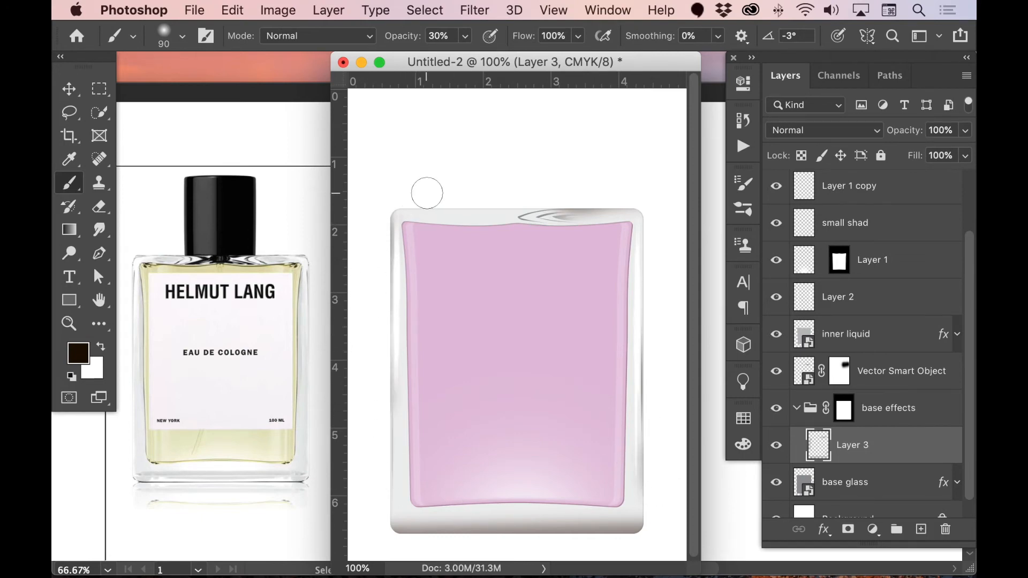
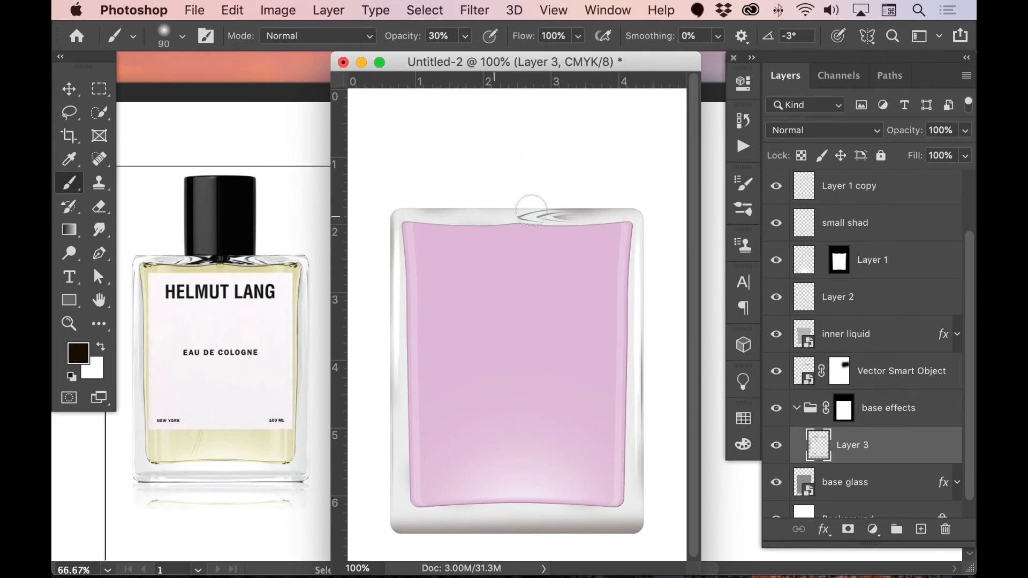
# Step: Deepen the dark shading around the middle of the glass's top edge, using the 30% brush at 100 px and 60 px
pyautogui.press(']')
pyautogui.press(']')
pyautogui.press('[')
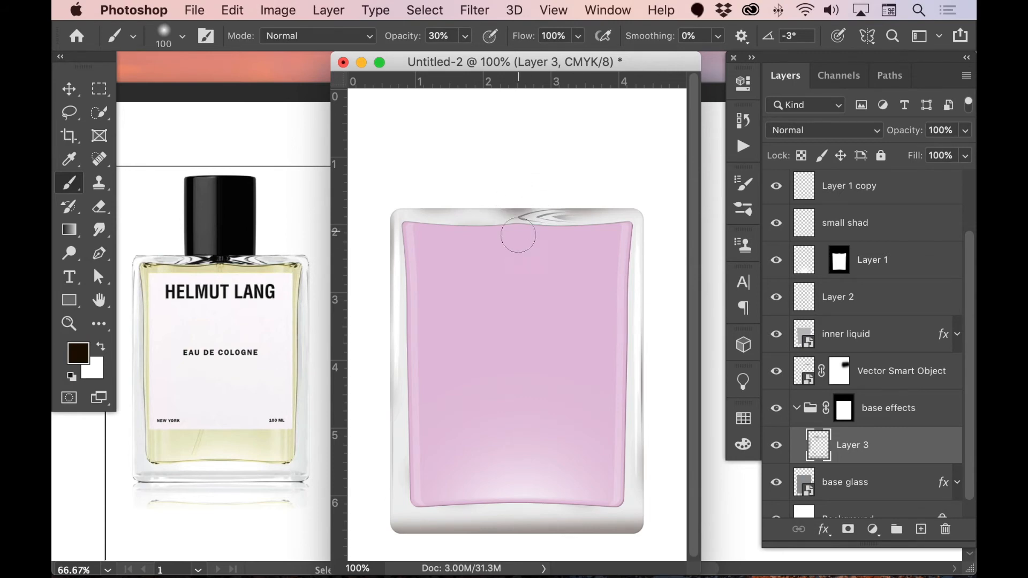
pyautogui.press('[')
pyautogui.press('[')
pyautogui.press('[')
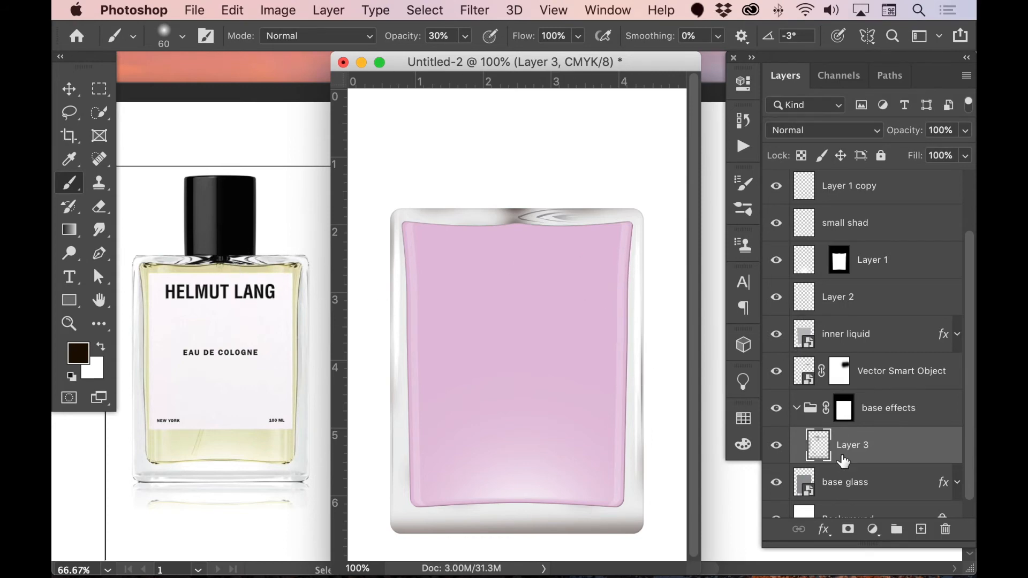
# Step: Add a new layer above Layer 3 and dab one soft white 90 px spot at 100% opacity on the glass's bottom centre
pyautogui.click(920, 529)
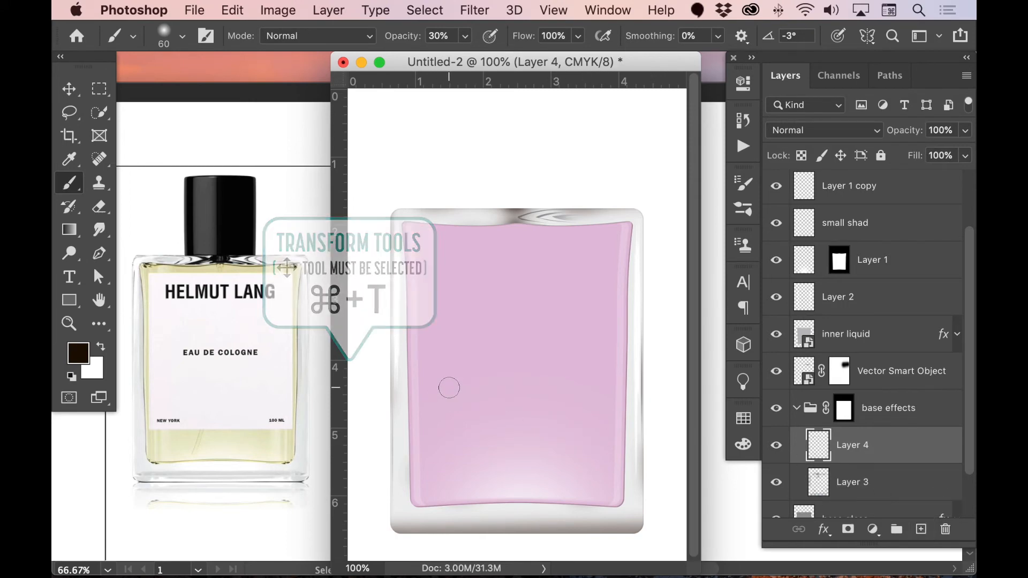
pyautogui.press('z')
pyautogui.press('x')
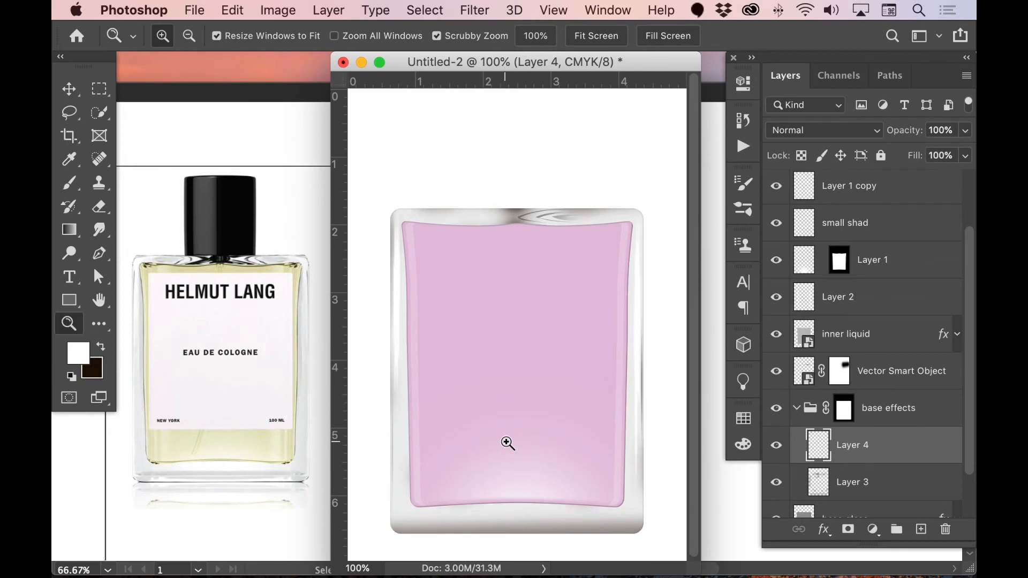
pyautogui.press('b')
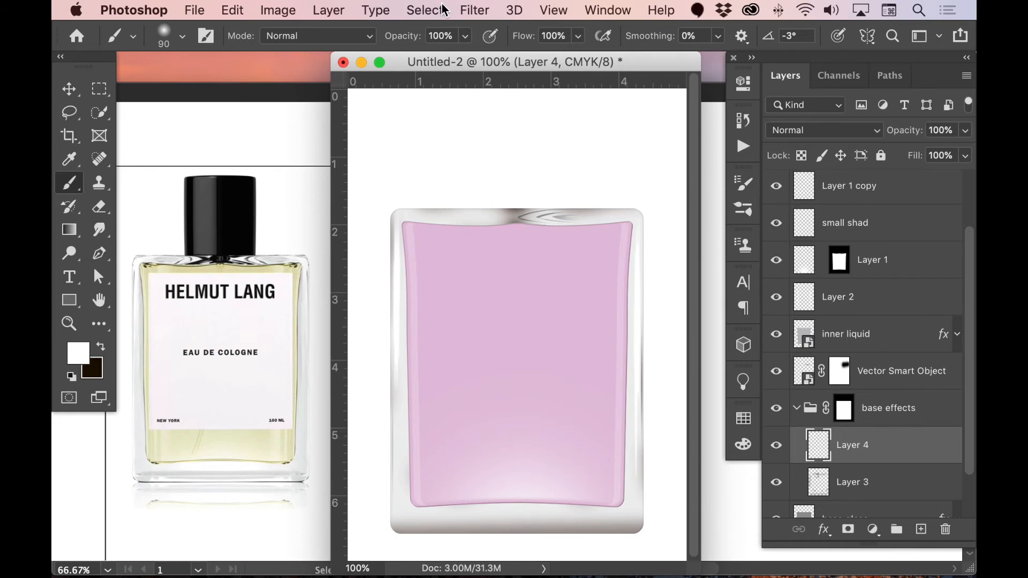
pyautogui.click(516, 518)
# Step: Stretch the white dab to about 517% width and 11% height, forming a thin highlight across the glass's base
pyautogui.press('super+t')
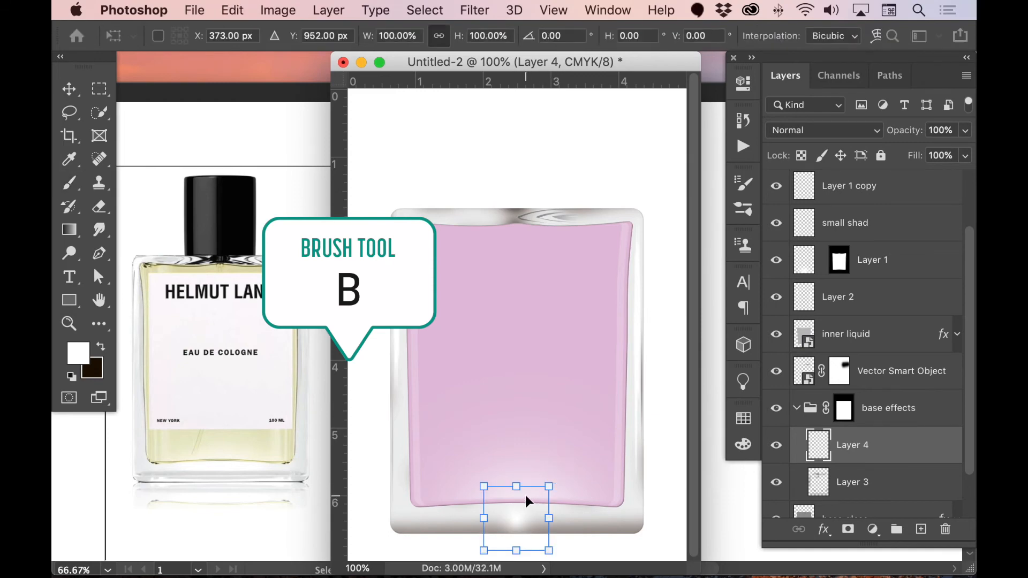
pyautogui.moveTo(517, 488); pyautogui.dragTo(684, 518)
pyautogui.moveTo(515, 512); pyautogui.dragTo(516, 517)
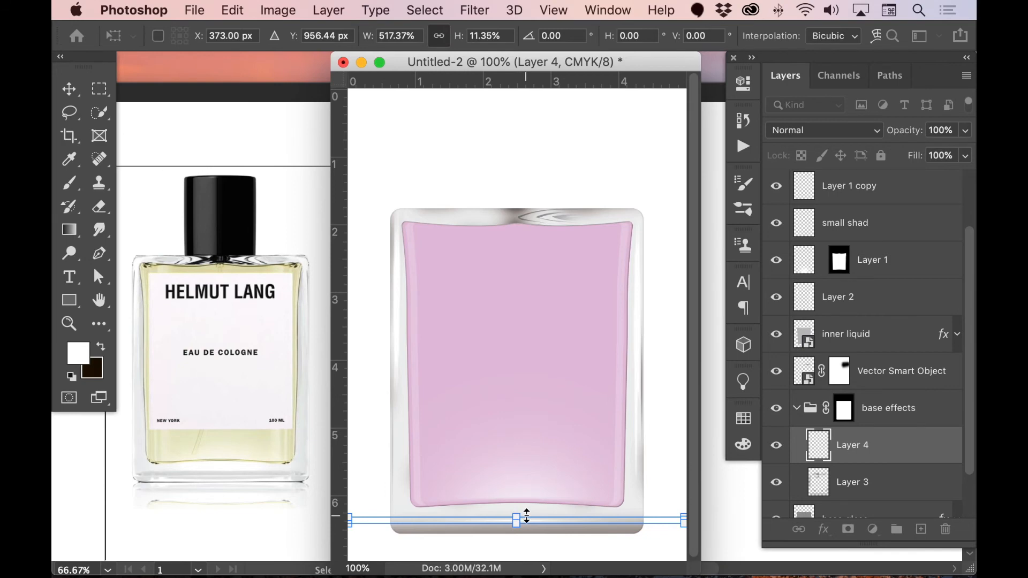
pyautogui.press('Return')
pyautogui.press('v')
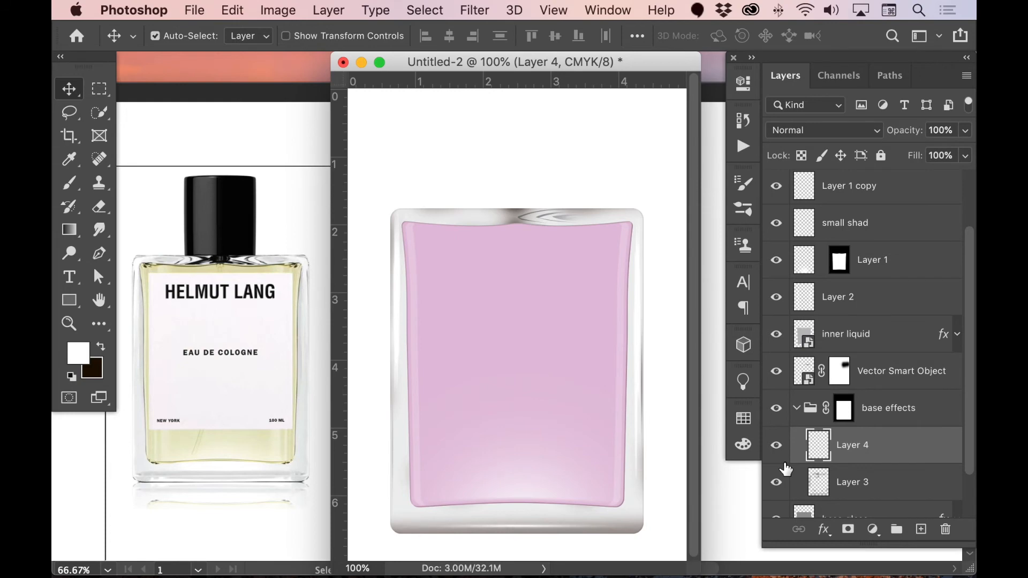
# Step: Squash the white base highlight into a slightly thinner line and reduce its layer opacity to 52%
pyautogui.press('super+plus')
pyautogui.scroll(-10, 611, 474)
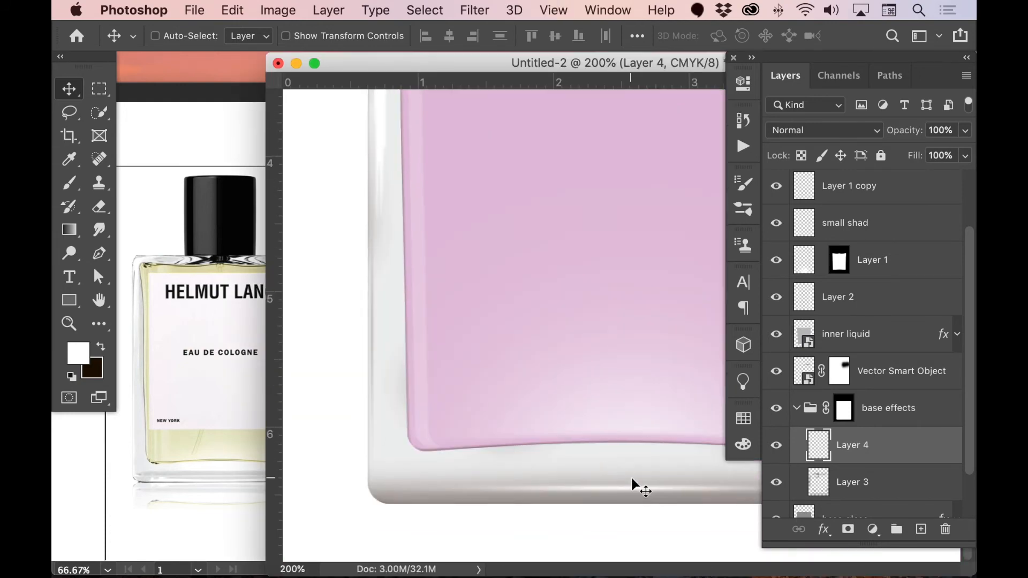
pyautogui.press('super+t')
pyautogui.moveTo(619, 497); pyautogui.dragTo(621, 489)
pyautogui.press('Return')
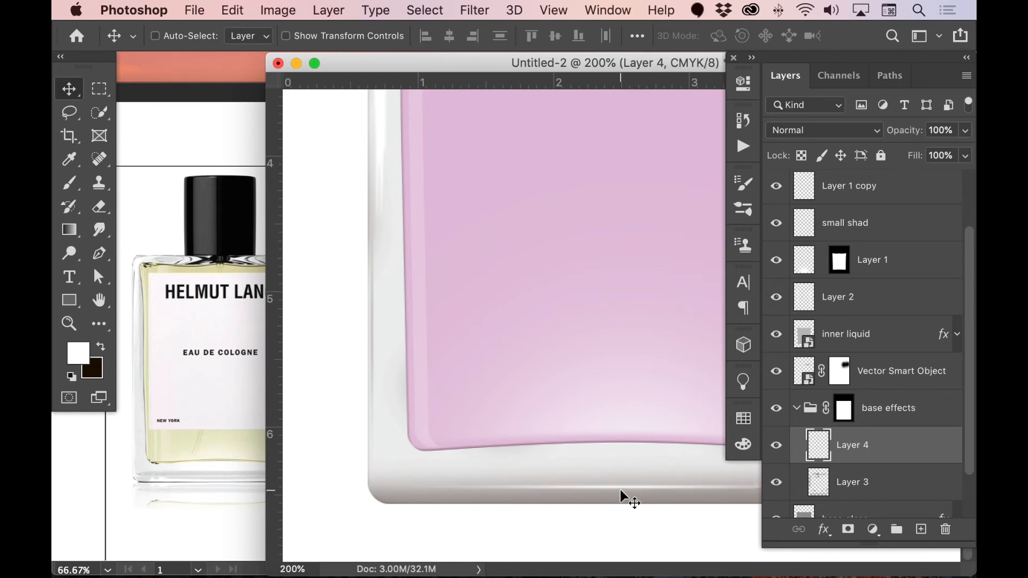
pyautogui.press('super+1')
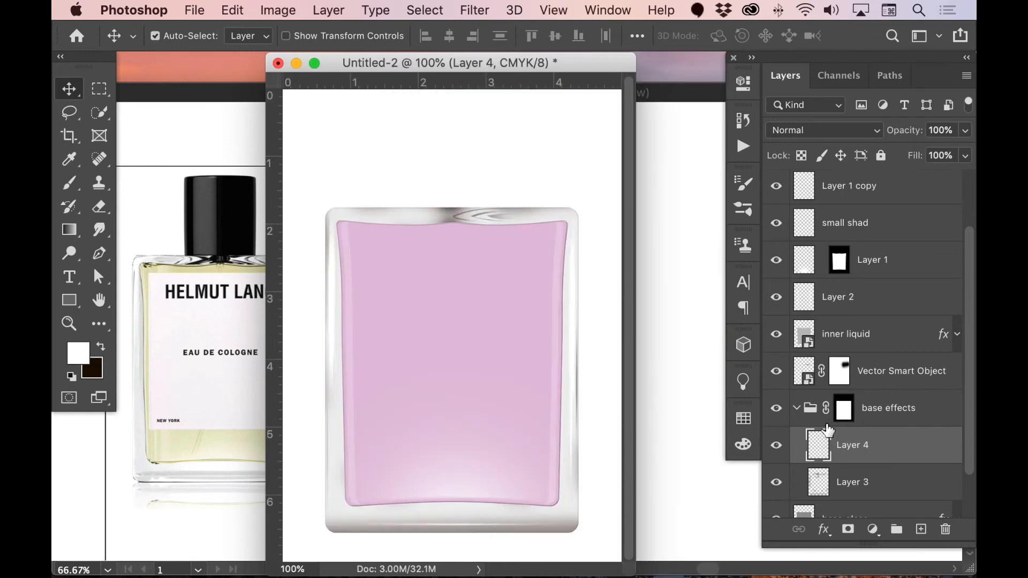
pyautogui.moveTo(912, 136); pyautogui.dragTo(857, 141)
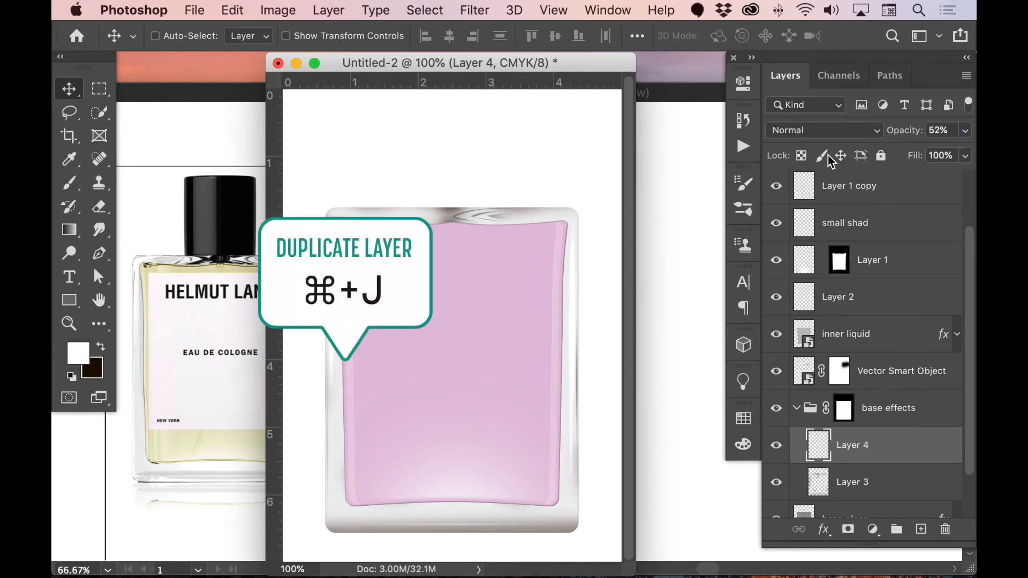
# Step: Duplicate the white base highlight twice, placing one copy at the glass's bottom edge and the other slightly higher on the base
pyautogui.press('super+j')
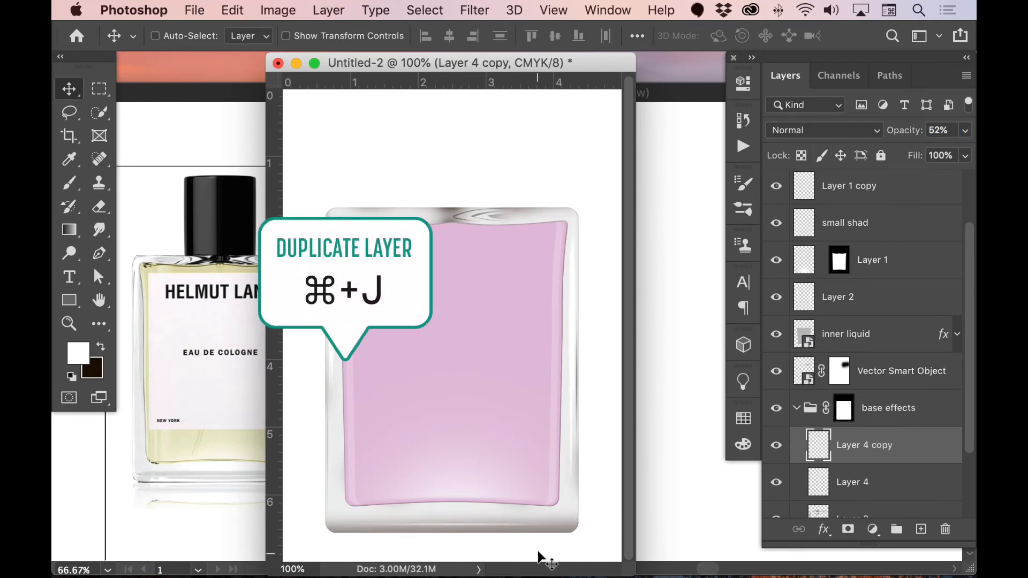
pyautogui.moveTo(529, 526); pyautogui.dragTo(528, 532)
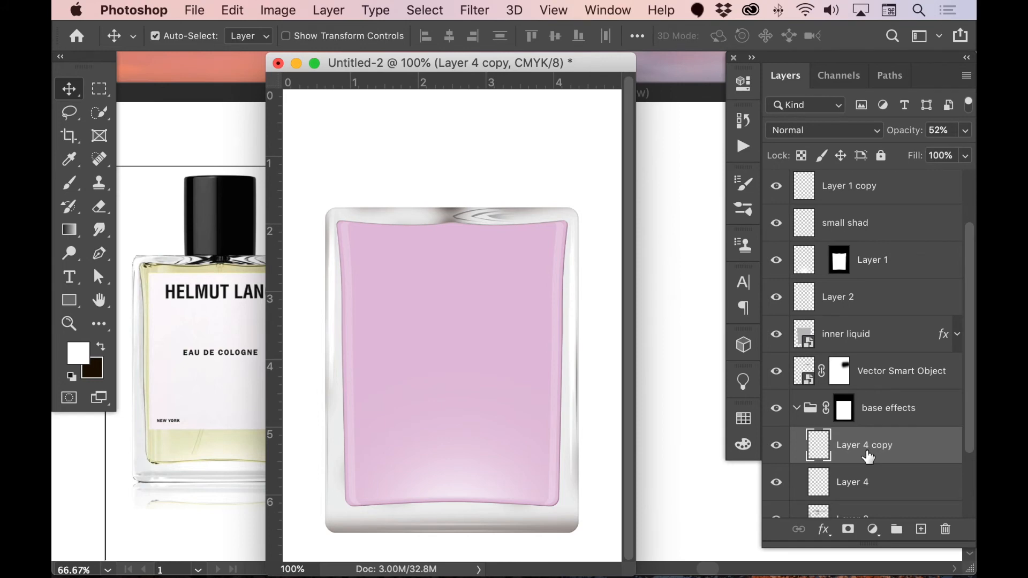
pyautogui.press('super+j')
pyautogui.moveTo(489, 528); pyautogui.dragTo(489, 519)
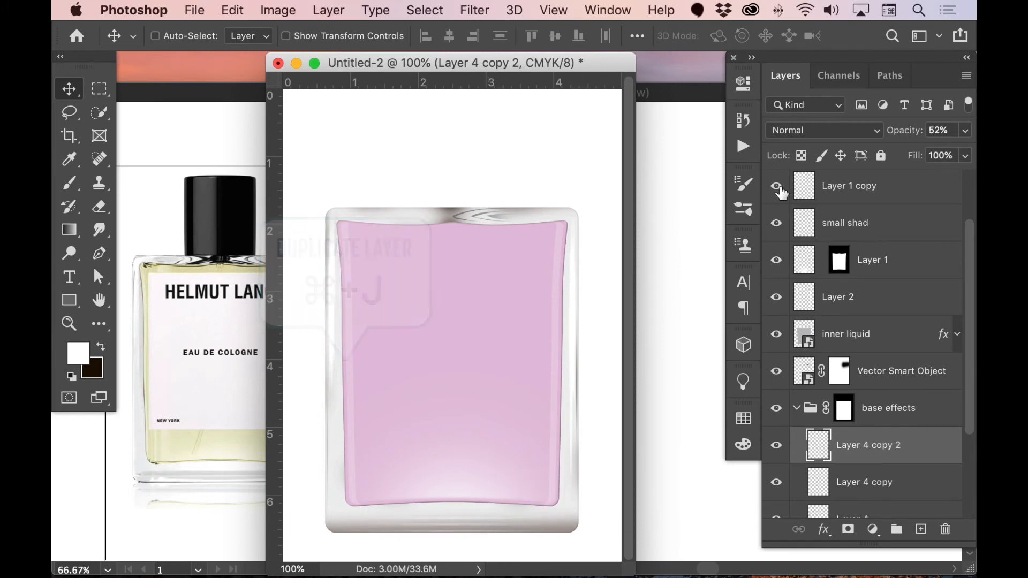
# Step: Recolour Layer 4 copy 2 with the dark background colour while its transparent pixels are locked, and unlock the transparency
pyautogui.click(801, 156)
pyautogui.press('super+BackSpace')
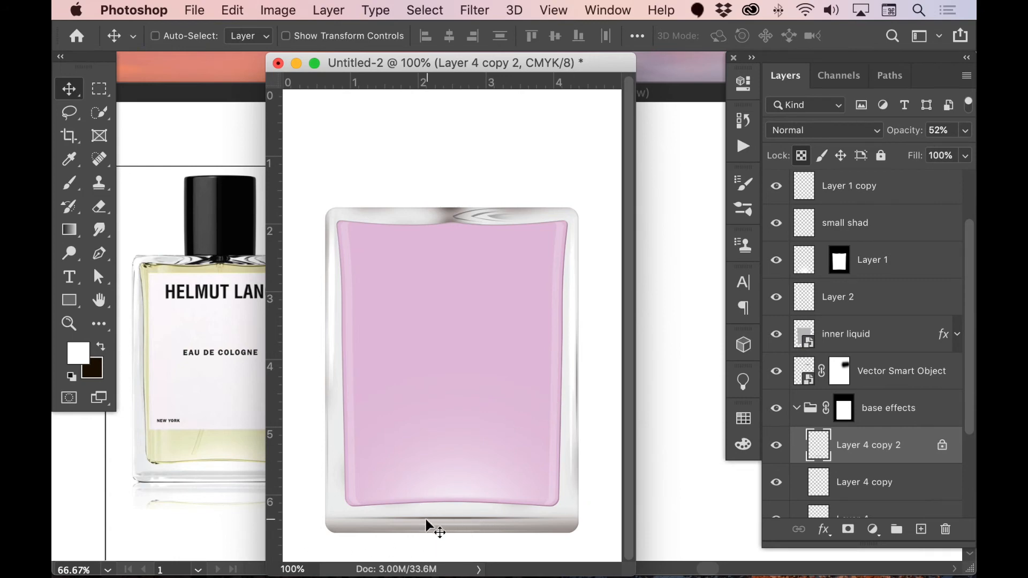
pyautogui.press('super+z')
pyautogui.click(802, 157)
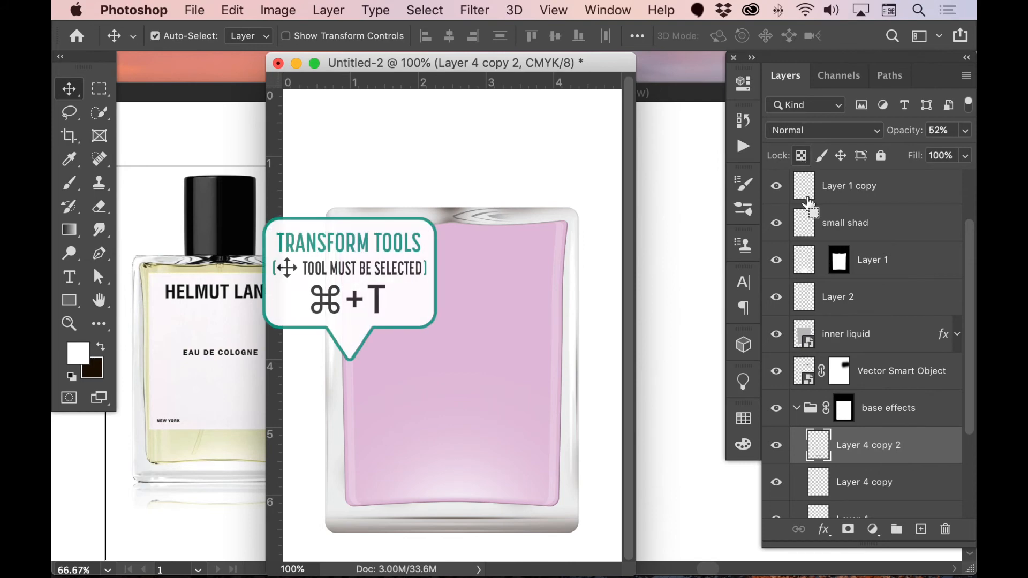
# Step: Warp the line on Layer 4 copy 2 with the Arch style at a 10.5% bend
pyautogui.press('super+t')
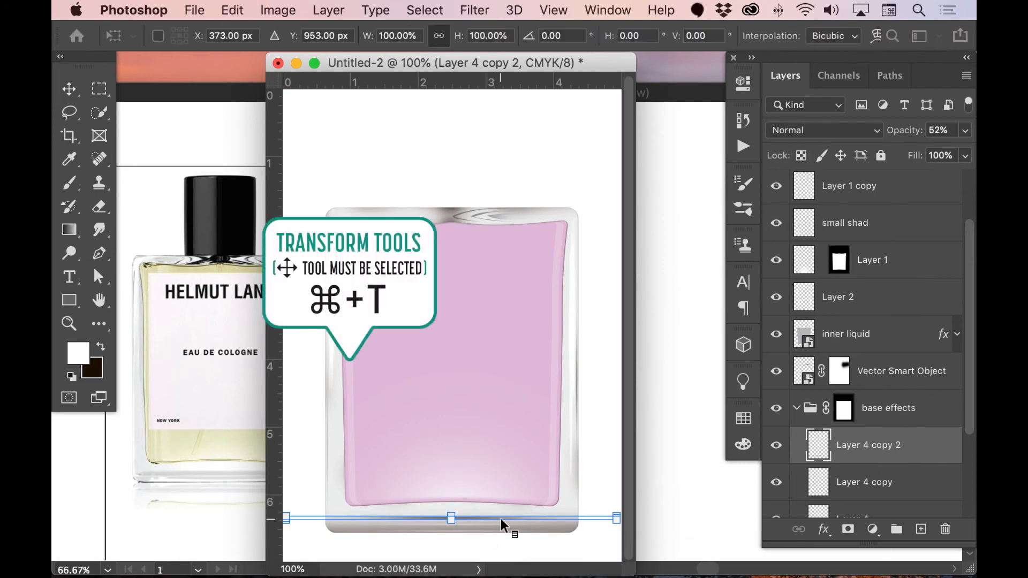
pyautogui.rightClick(500, 518)
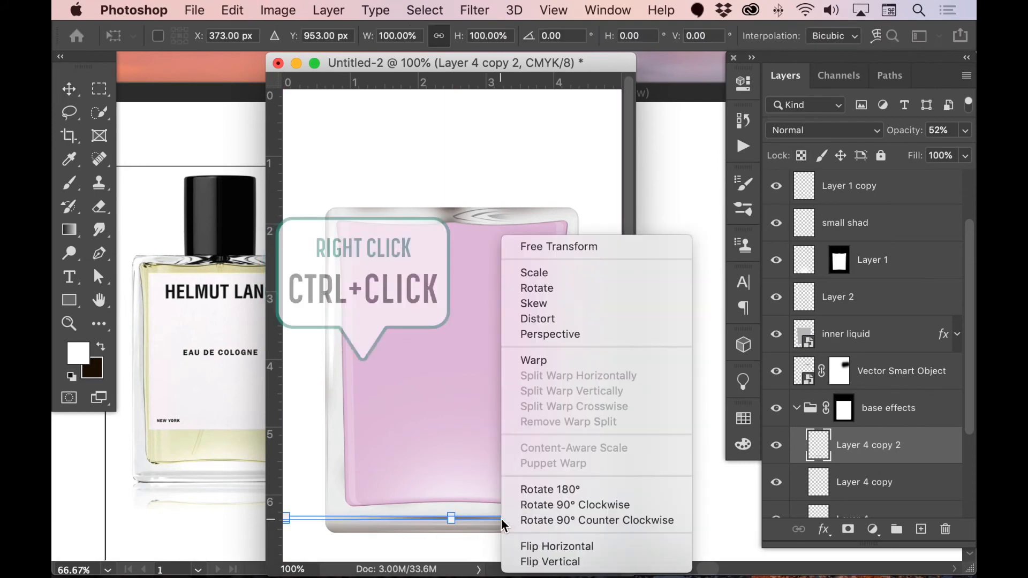
pyautogui.click(537, 359)
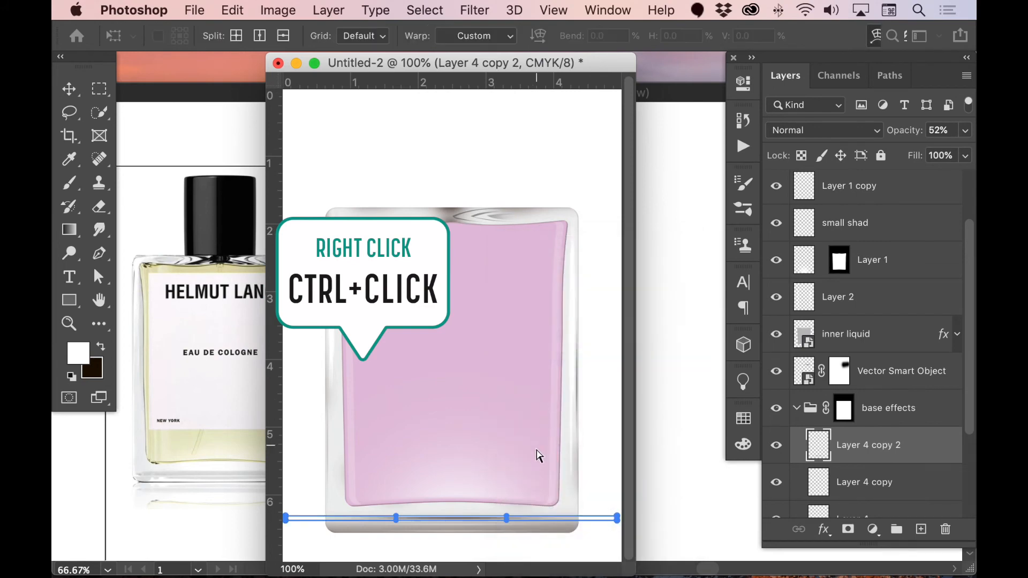
pyautogui.click(444, 35)
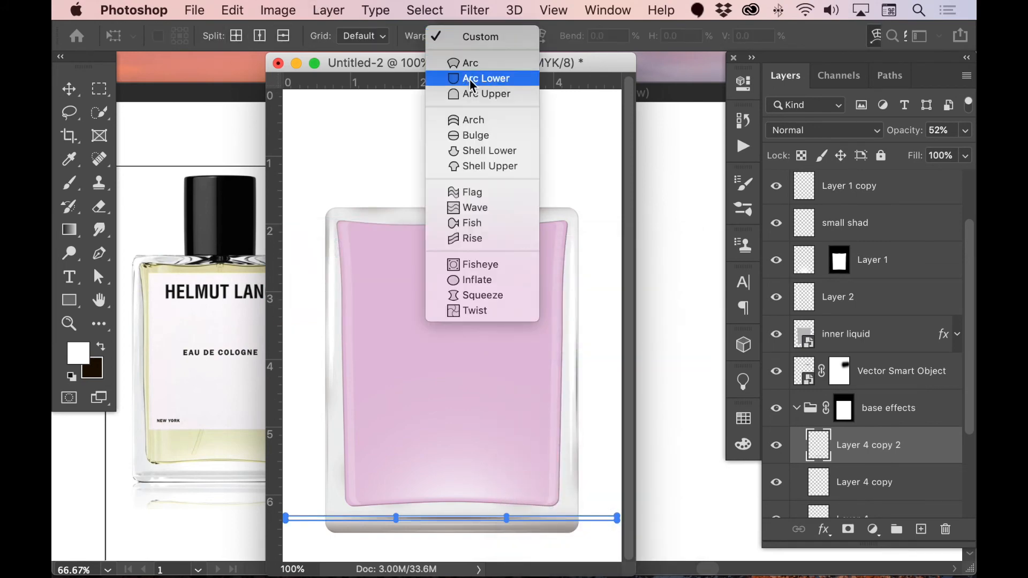
pyautogui.click(477, 120)
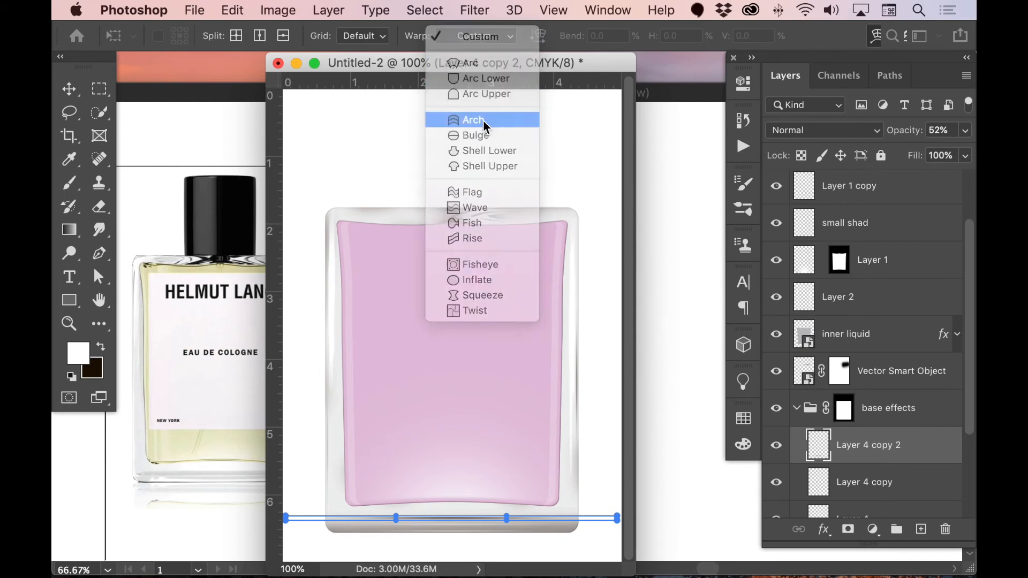
pyautogui.moveTo(578, 41); pyautogui.dragTo(219, 51)
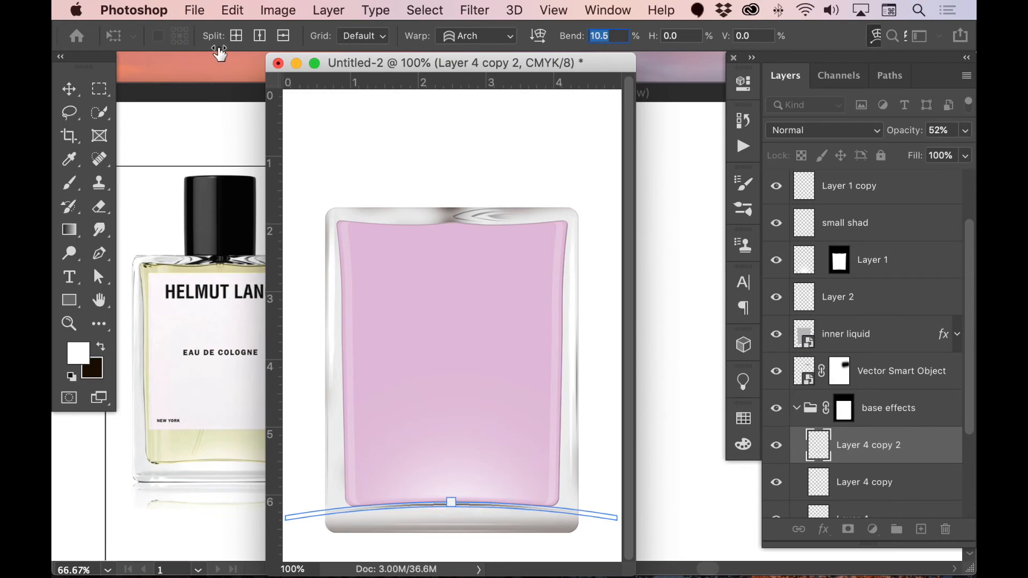
pyautogui.press('Return')
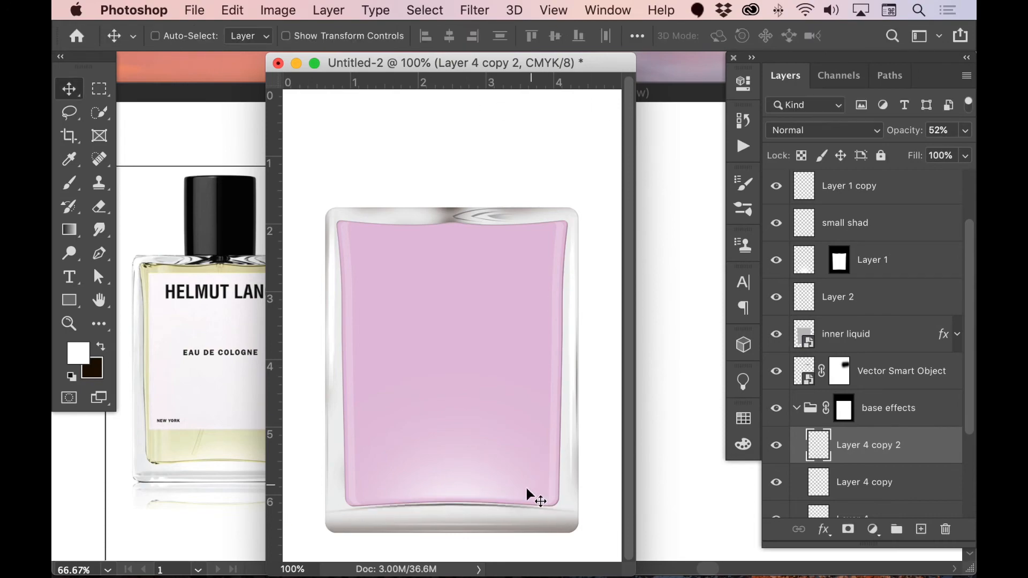
# Step: Nudge the arched line down to just below the liquid's bottom edge and reduce its layer opacity to 20%
pyautogui.hotkey('ctrl', 'Down')
pyautogui.hotkey('ctrl', 'Down')
pyautogui.press('Down')
pyautogui.press('Down')
pyautogui.press('Down')
pyautogui.press('Down')
pyautogui.press('Down')
pyautogui.press('Down')
pyautogui.press('Down')
pyautogui.press('Down')
pyautogui.press('Down')
pyautogui.press('Down')
pyautogui.press('Down')
pyautogui.press('Down')
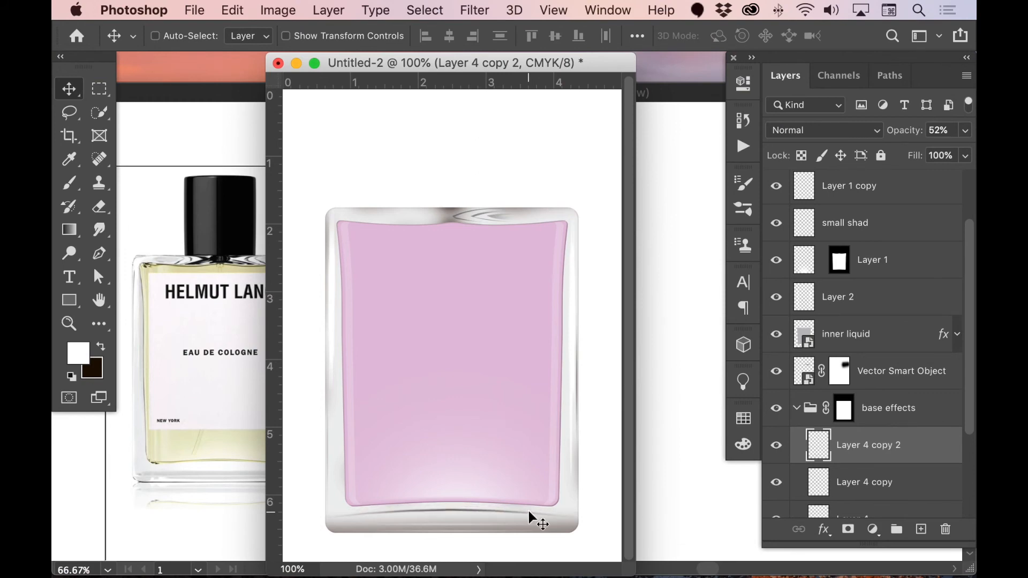
pyautogui.moveTo(908, 131); pyautogui.dragTo(884, 139)
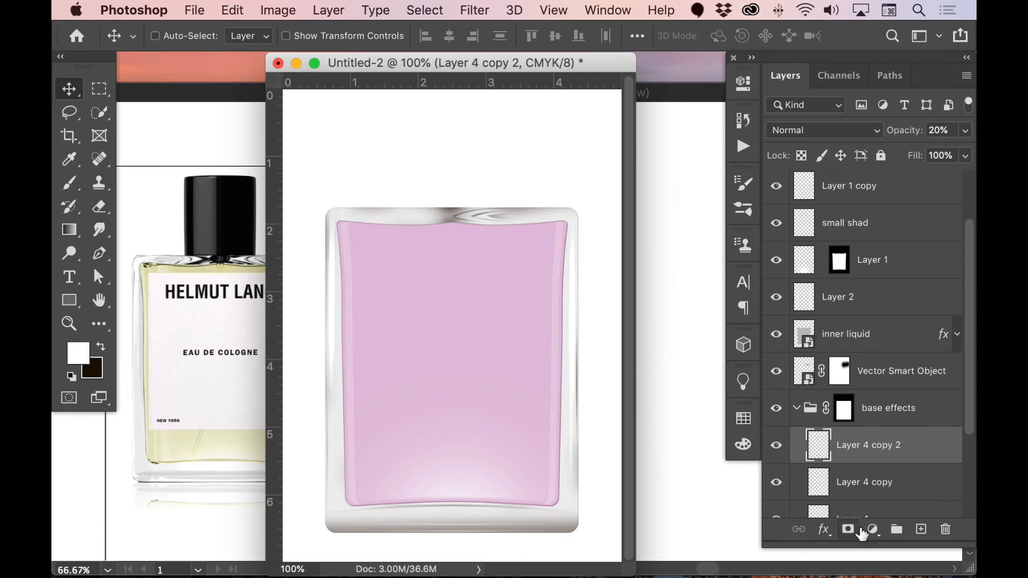
# Step: Add a new layer above Layer 4 copy 2 and dab one soft white 90 px spot on the glass's lower left side
pyautogui.press('b')
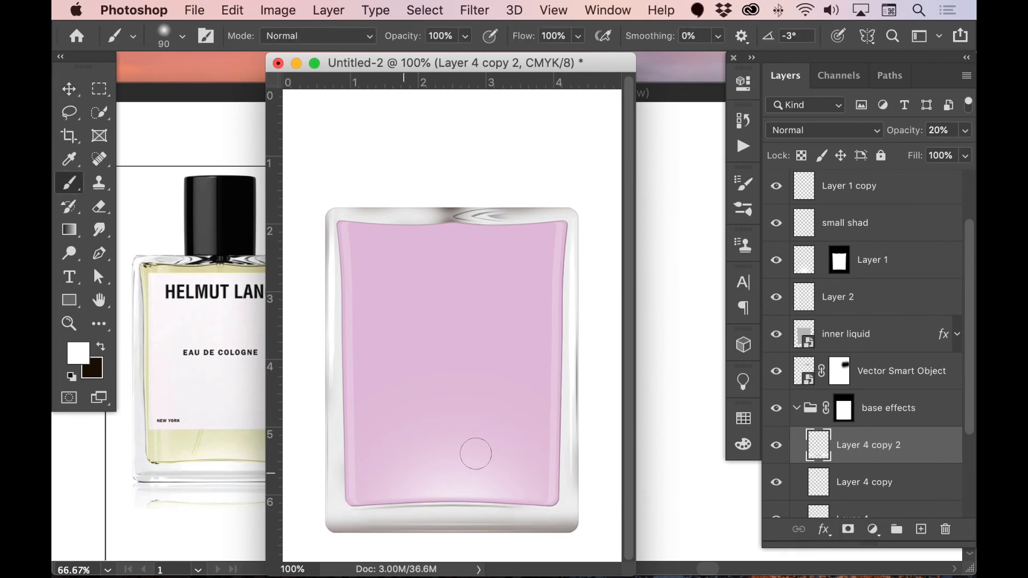
pyautogui.scroll(-1, 878, 471)
pyautogui.click(923, 529)
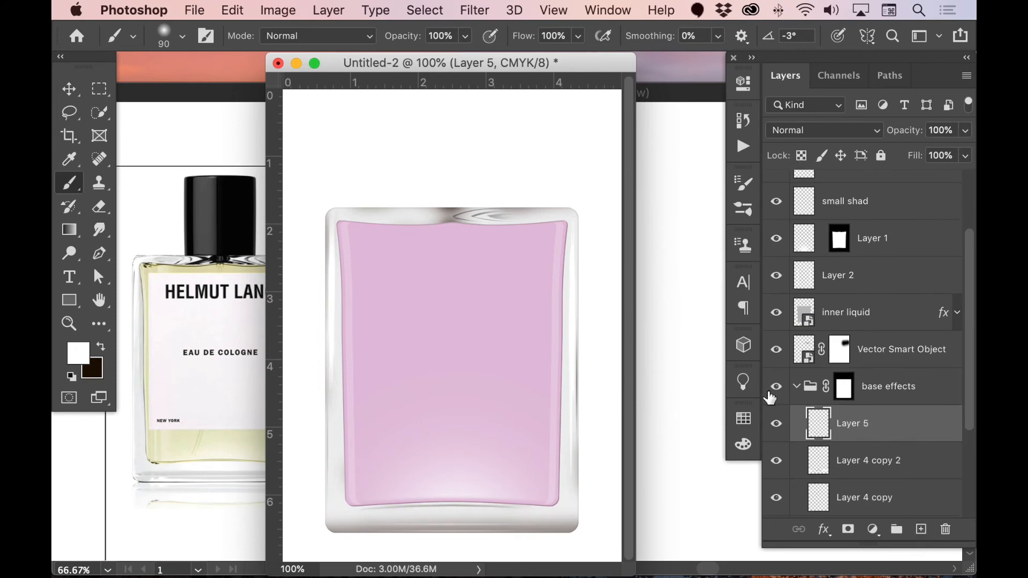
pyautogui.click(338, 480)
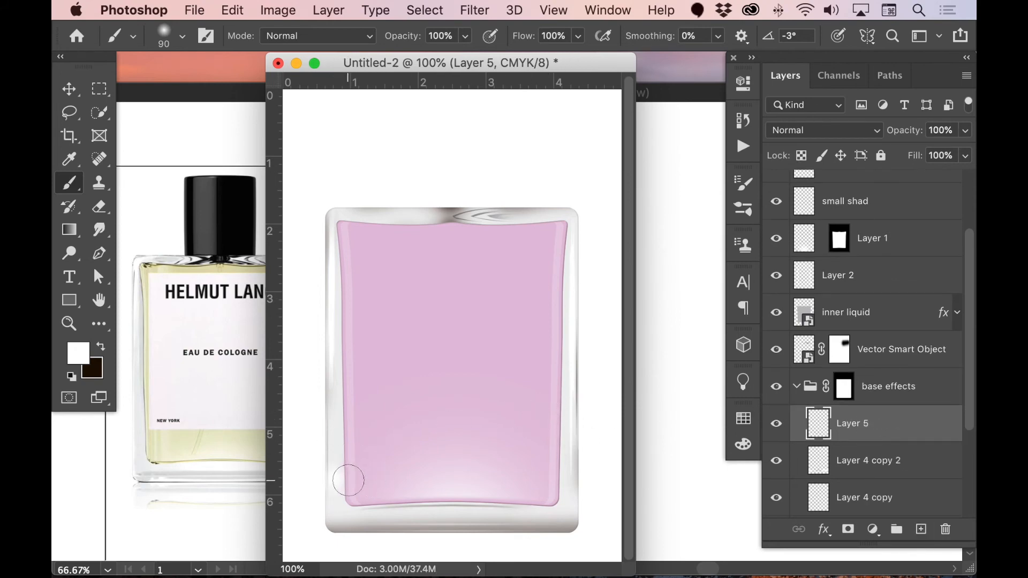
# Step: Squeeze the white dab to about 11% width and stretch it vertically into a thin highlight along the glass's left wall
pyautogui.press('super+t')
pyautogui.moveTo(368, 480); pyautogui.dragTo(338, 480)
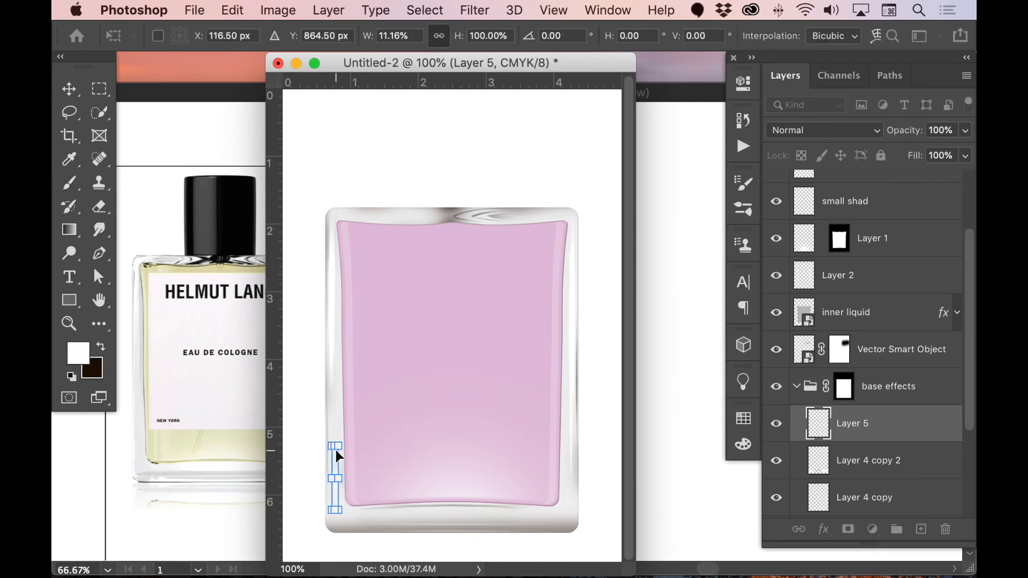
pyautogui.moveTo(335, 446); pyautogui.dragTo(322, 343)
pyautogui.moveTo(337, 425); pyautogui.dragTo(330, 453)
pyautogui.press('Return')
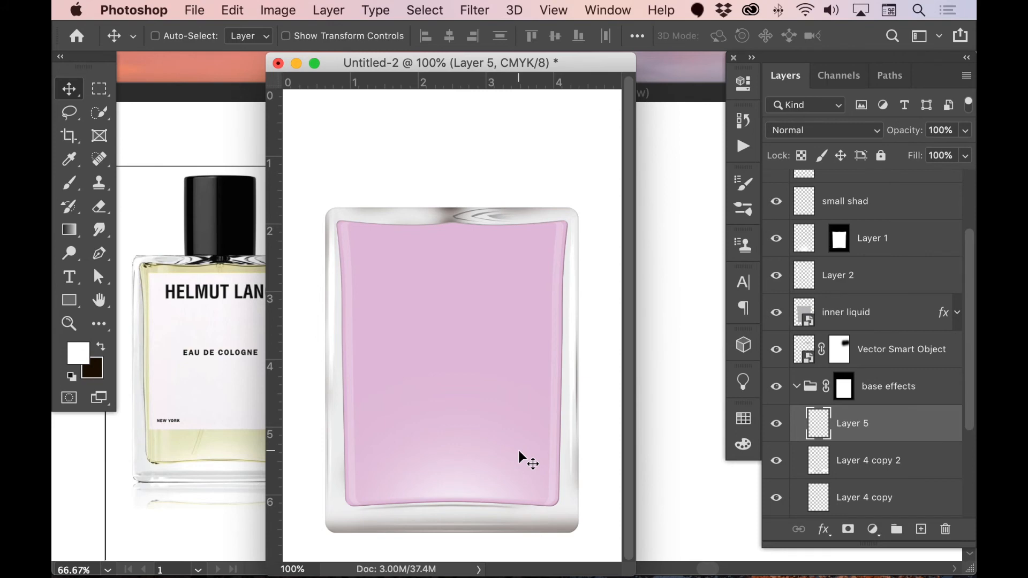
# Step: Copy the V-shaped line detail from the Illustrator drawing and paste it into the Photoshop bottle as a smart object above Layer 5
pyautogui.click(672, 298)
pyautogui.moveTo(417, 244); pyautogui.dragTo(460, 282)
pyautogui.click(782, 207)
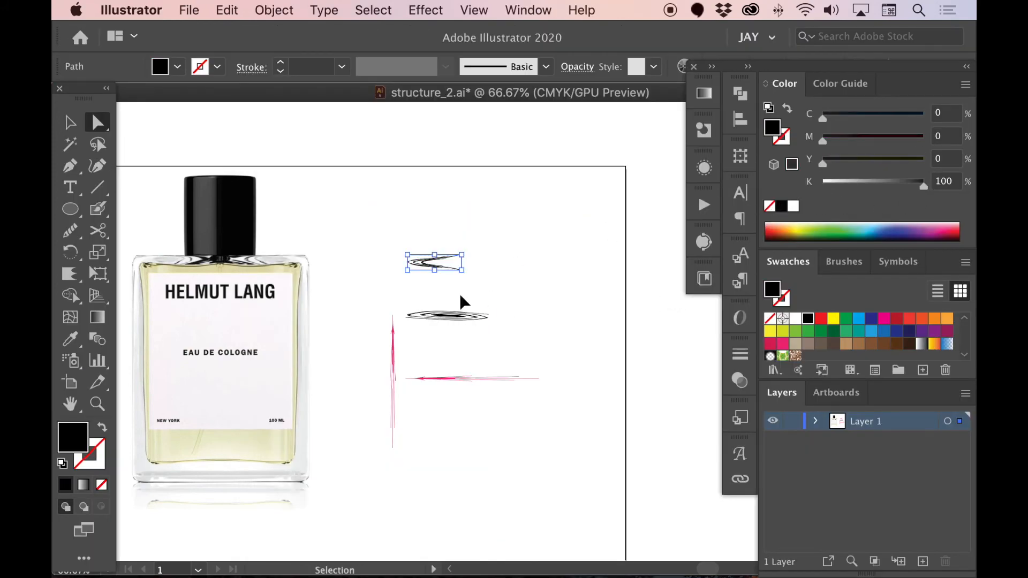
pyautogui.press('super+Tab')
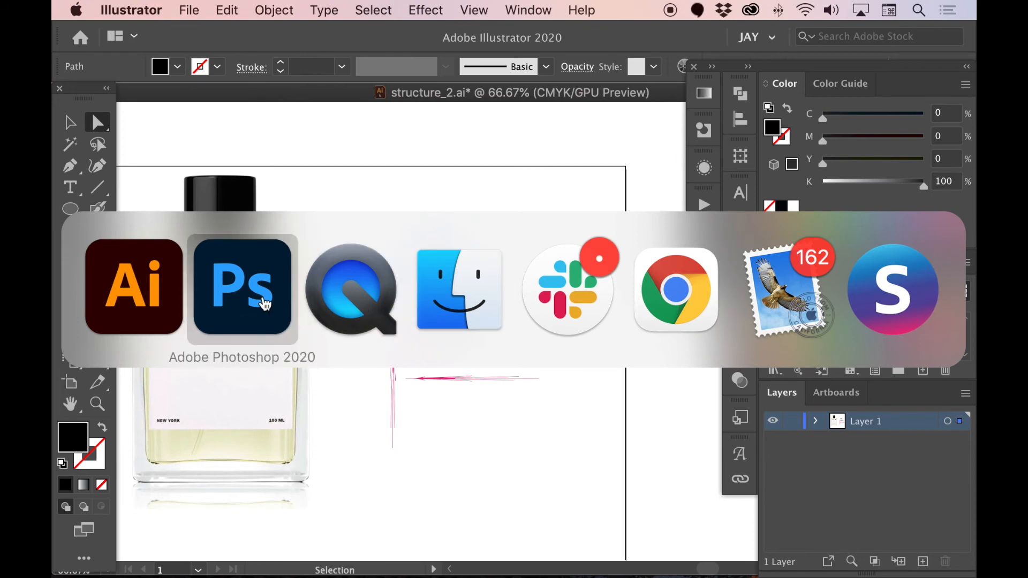
pyautogui.click(264, 298)
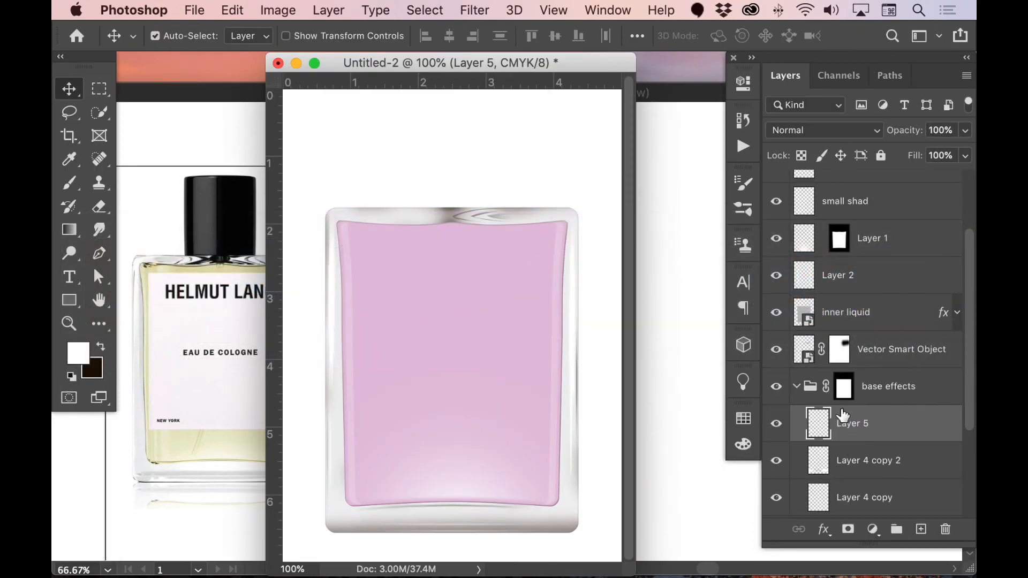
pyautogui.press('super+v')
pyautogui.click(563, 226)
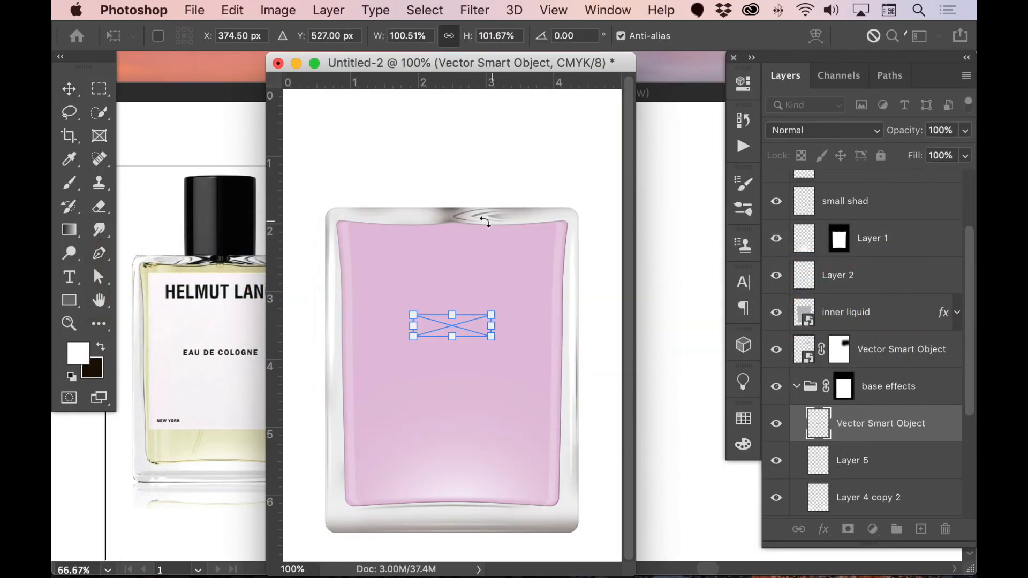
# Step: Rotate the pasted detail to face the existing one, place it left of centre on the glass's top edge, and set its opacity to 60%
pyautogui.moveTo(504, 303); pyautogui.dragTo(375, 346)
pyautogui.moveTo(511, 322); pyautogui.dragTo(426, 216)
pyautogui.press('Return')
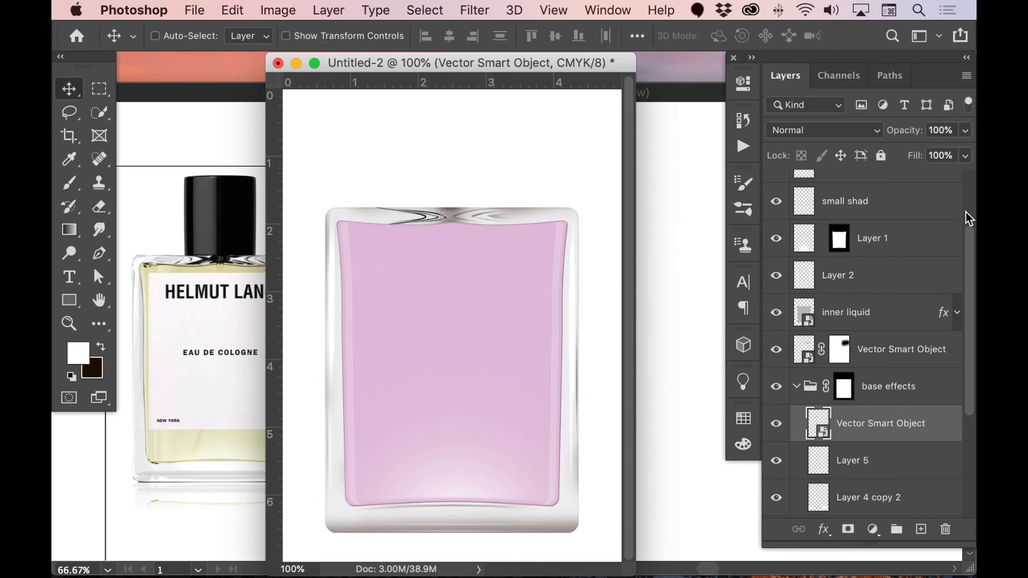
pyautogui.moveTo(906, 130); pyautogui.dragTo(875, 141)
# Step: Mask the left glass detail and fade its inner end and edges with a soft black brush, lowering the brush to 90 px and 20% opacity
pyautogui.click(849, 531)
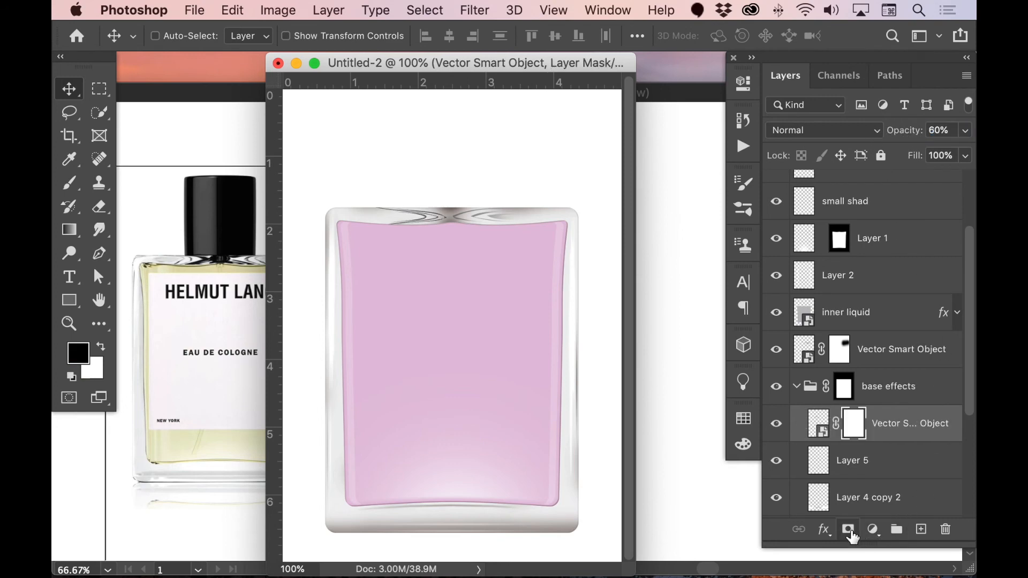
pyautogui.press('b')
pyautogui.press(']')
pyautogui.press(']')
pyautogui.press(']')
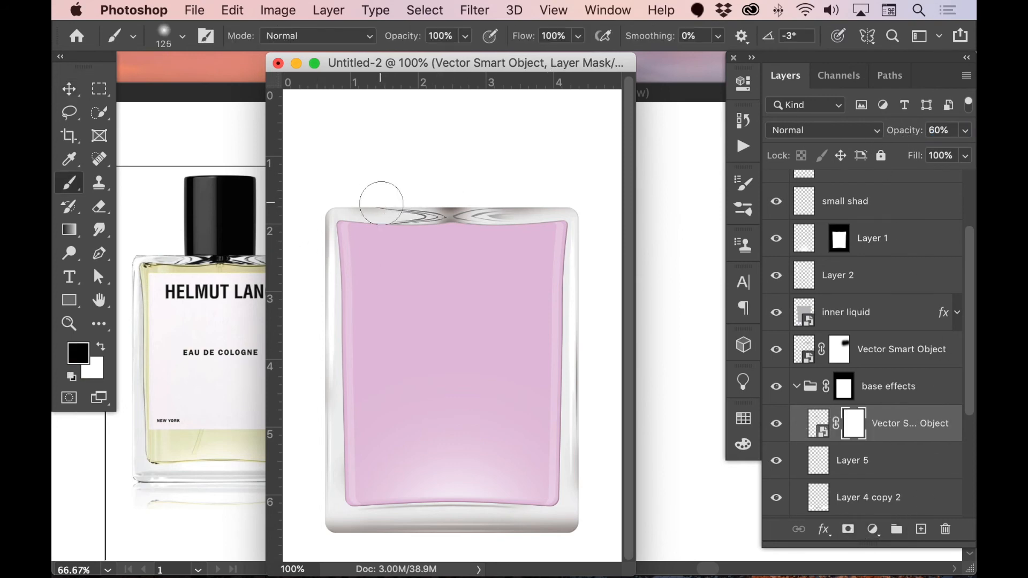
pyautogui.press('[')
pyautogui.press('[')
pyautogui.click(453, 221)
pyautogui.press('[')
pyautogui.press('2')
pyautogui.click(437, 218)
pyautogui.moveTo(397, 217); pyautogui.dragTo(479, 185)
pyautogui.moveTo(422, 200); pyautogui.dragTo(478, 213)
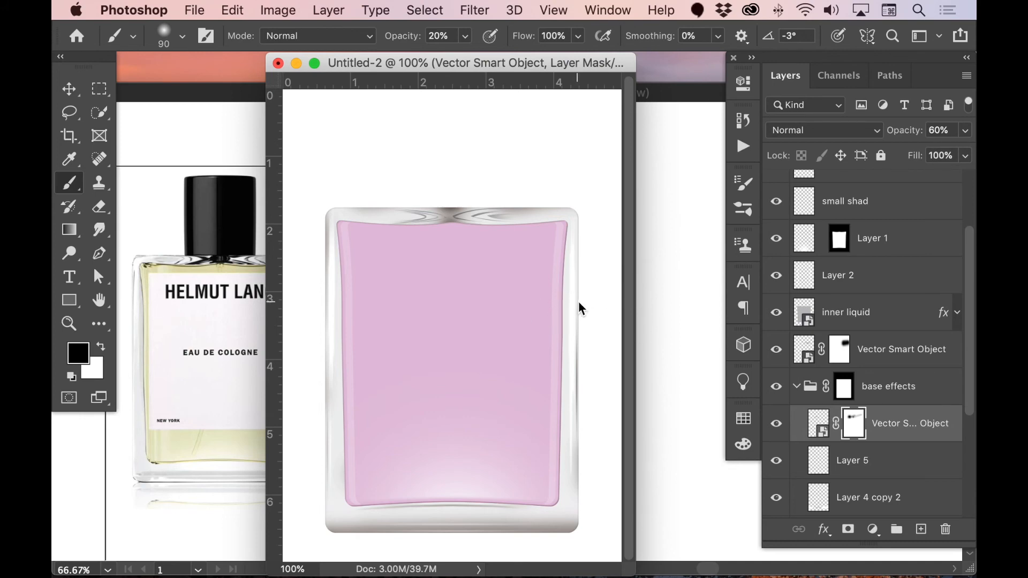
# Step: Switch to Illustrator, trace the reference bottle's cap with a black rectangle and move it to the blank area beside the line details
pyautogui.press('super+minus')
pyautogui.moveTo(492, 70); pyautogui.dragTo(636, 94)
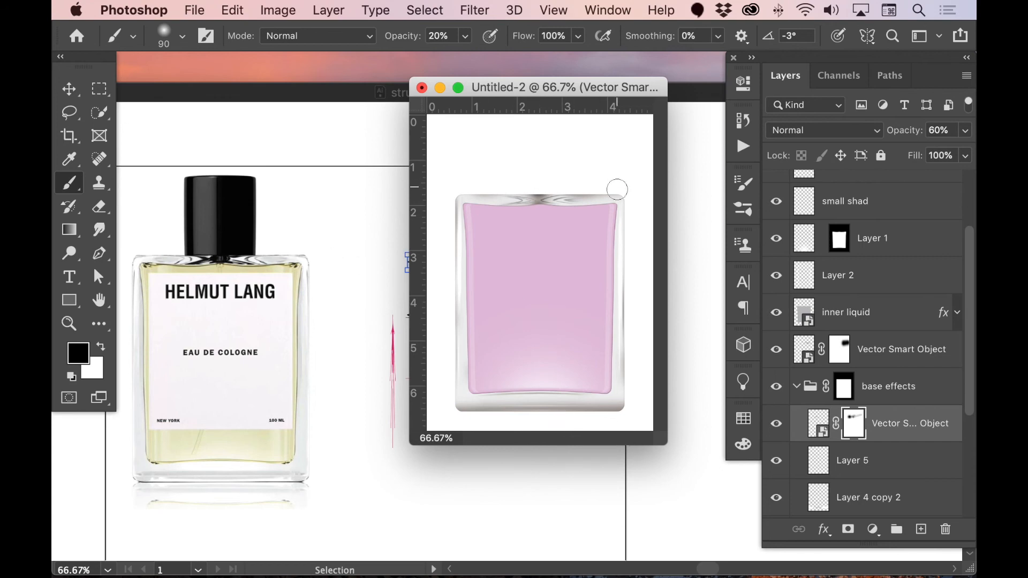
pyautogui.click(236, 222)
pyautogui.press('m')
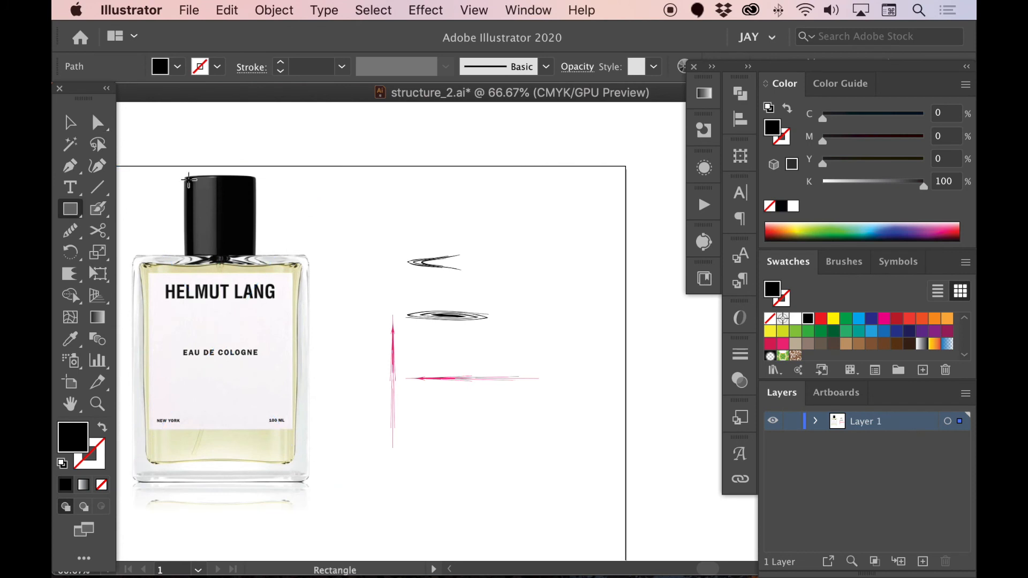
pyautogui.moveTo(183, 175); pyautogui.dragTo(259, 250)
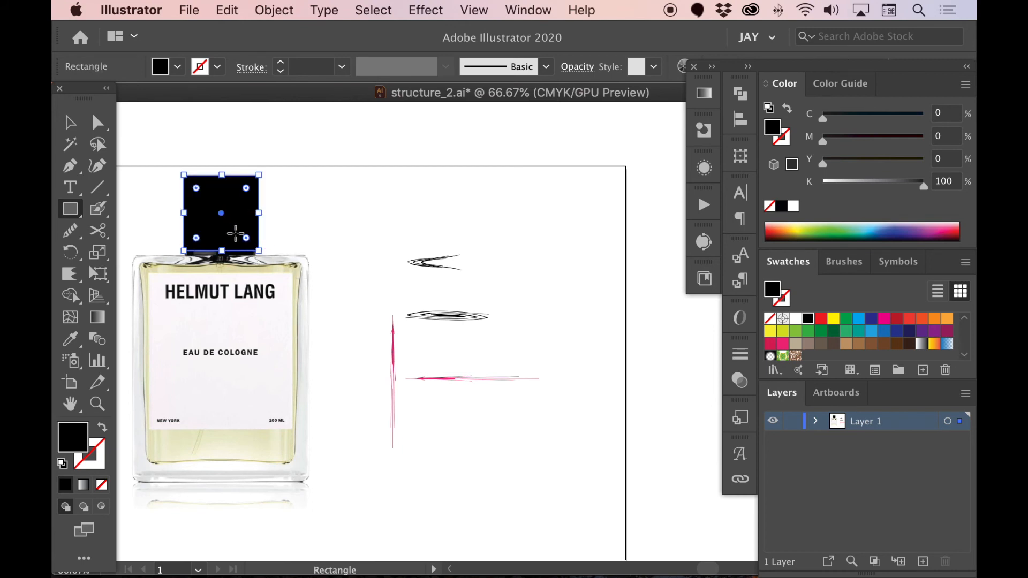
pyautogui.press('a')
pyautogui.moveTo(240, 240); pyautogui.dragTo(557, 267)
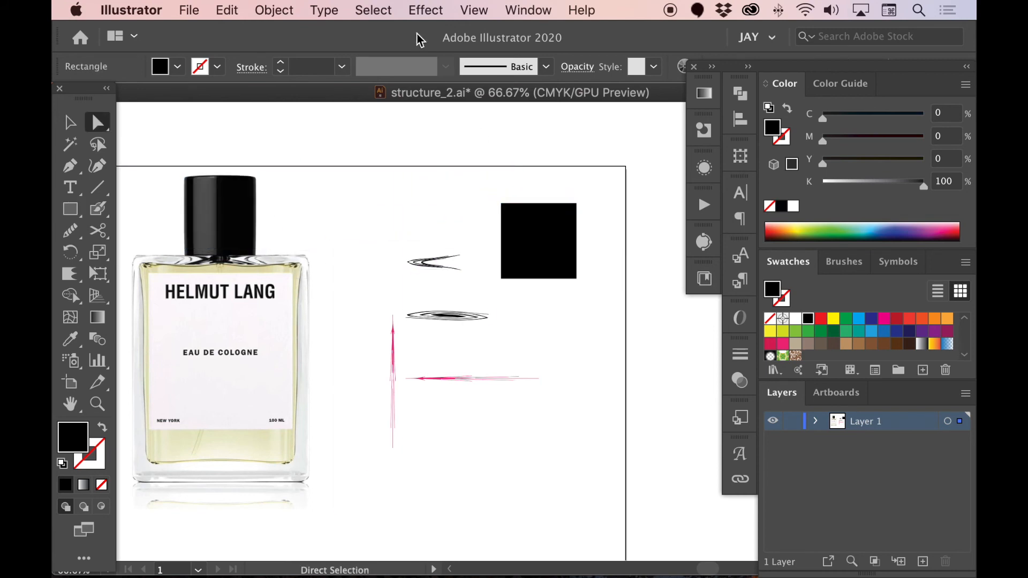
# Step: Apply a slight horizontal Arc Upper warp effect to the black cap rectangle
pyautogui.click(430, 10)
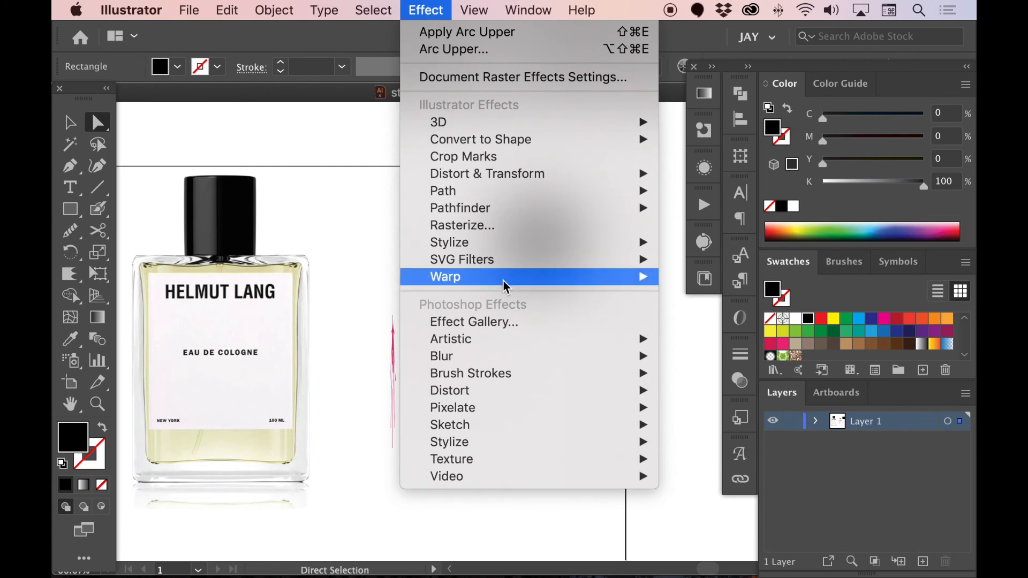
pyautogui.moveTo(509, 278)
pyautogui.click(701, 312)
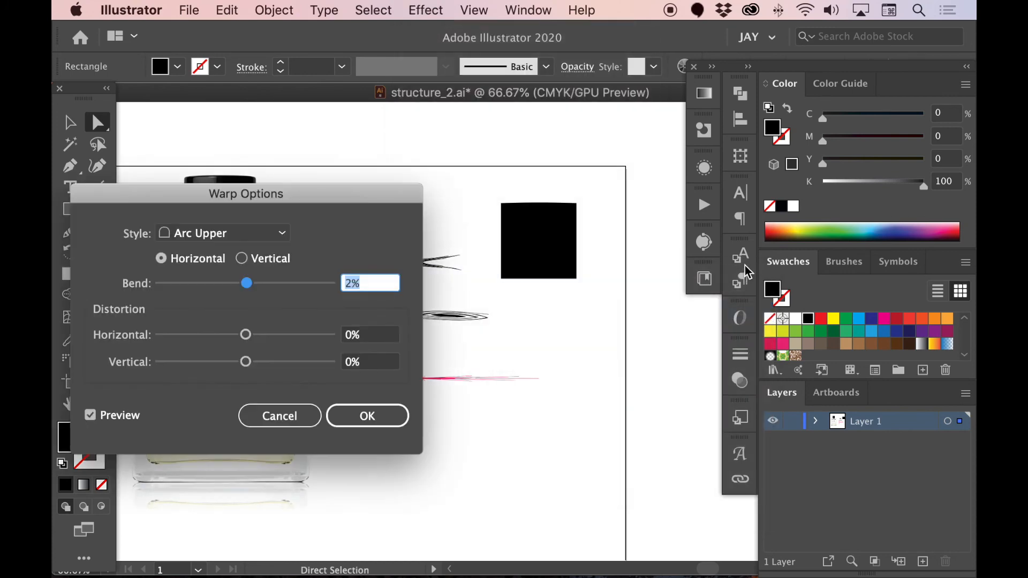
pyautogui.moveTo(312, 196); pyautogui.dragTo(376, 324)
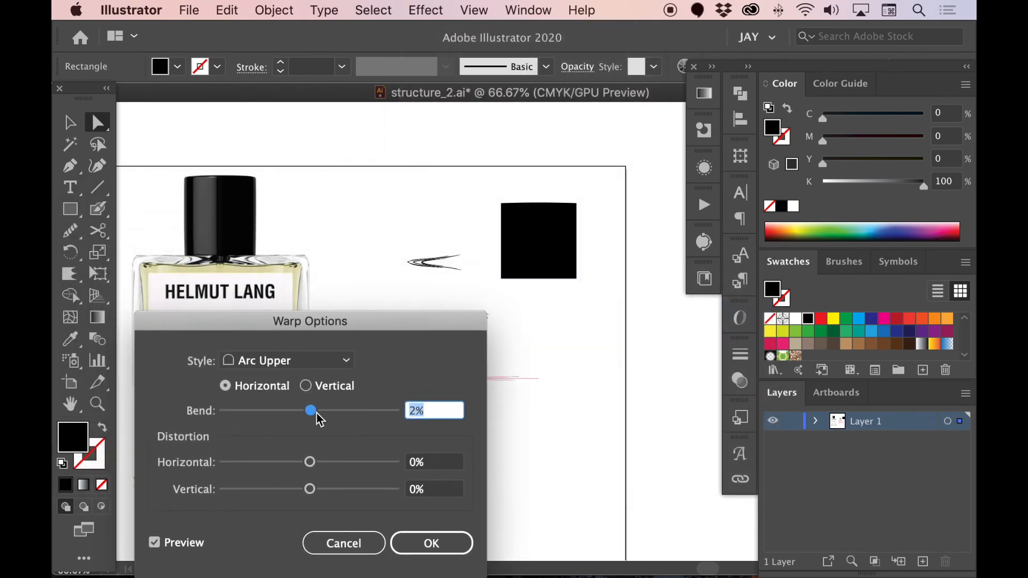
pyautogui.moveTo(313, 413); pyautogui.dragTo(317, 419)
pyautogui.click(431, 543)
# Step: Slightly round the two top corners of the black cap rectangle
pyautogui.moveTo(493, 194); pyautogui.dragTo(602, 227)
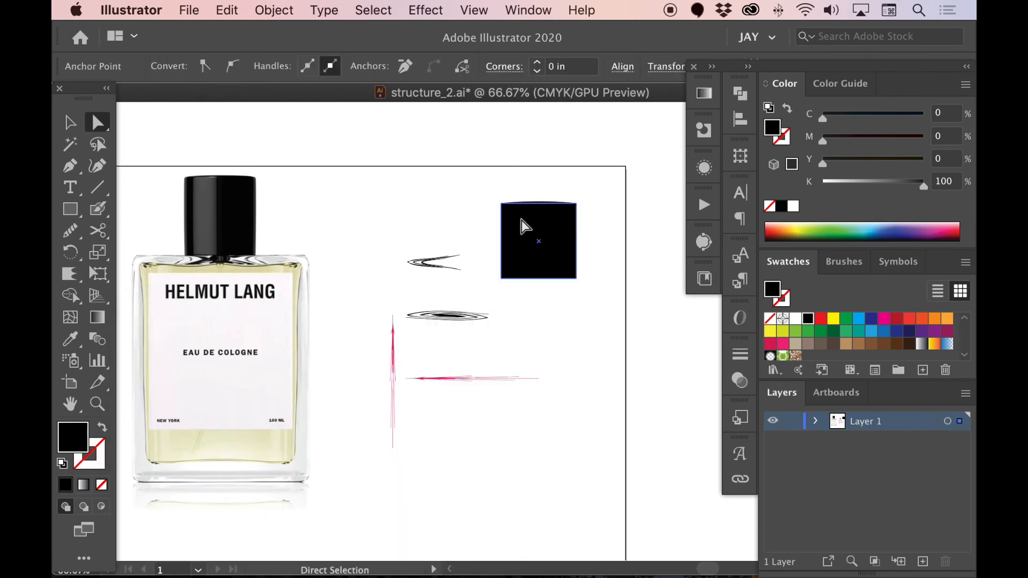
pyautogui.moveTo(515, 217); pyautogui.dragTo(503, 207)
pyautogui.click(620, 225)
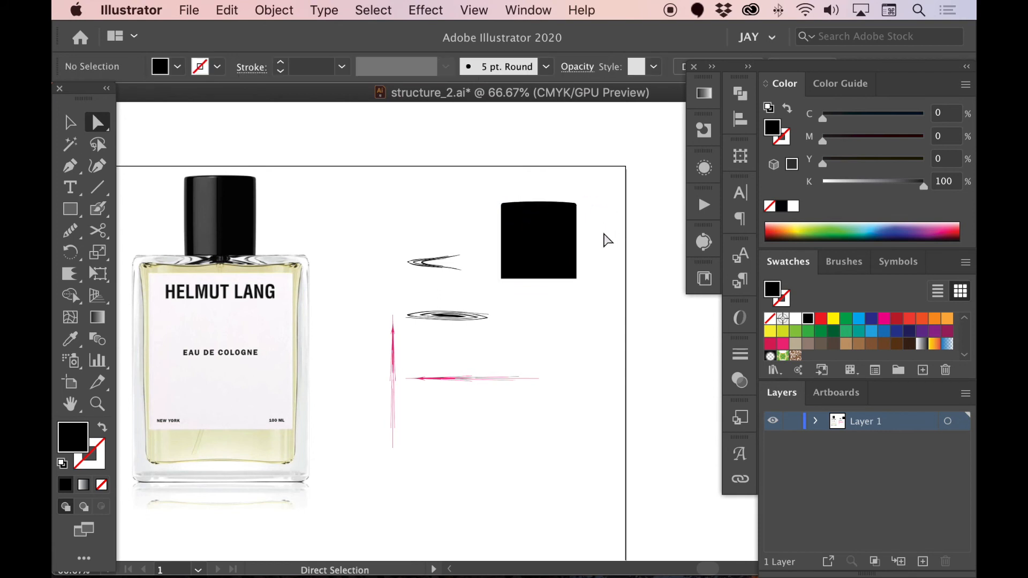
# Step: Copy the cap shape, switch to Photoshop, and paste it as a Smart Object above the topmost layer
pyautogui.click(560, 229)
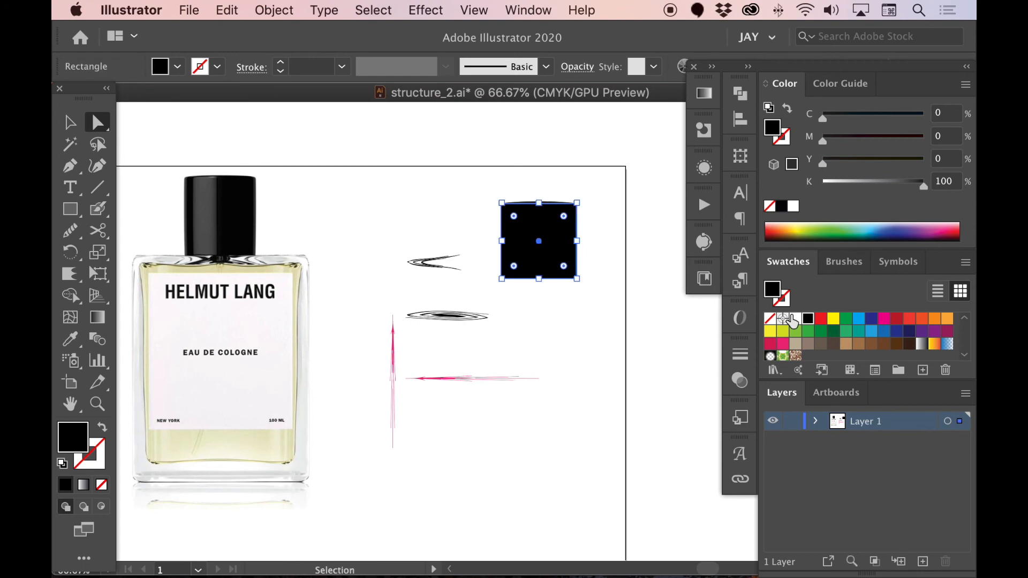
pyautogui.press('super+Tab')
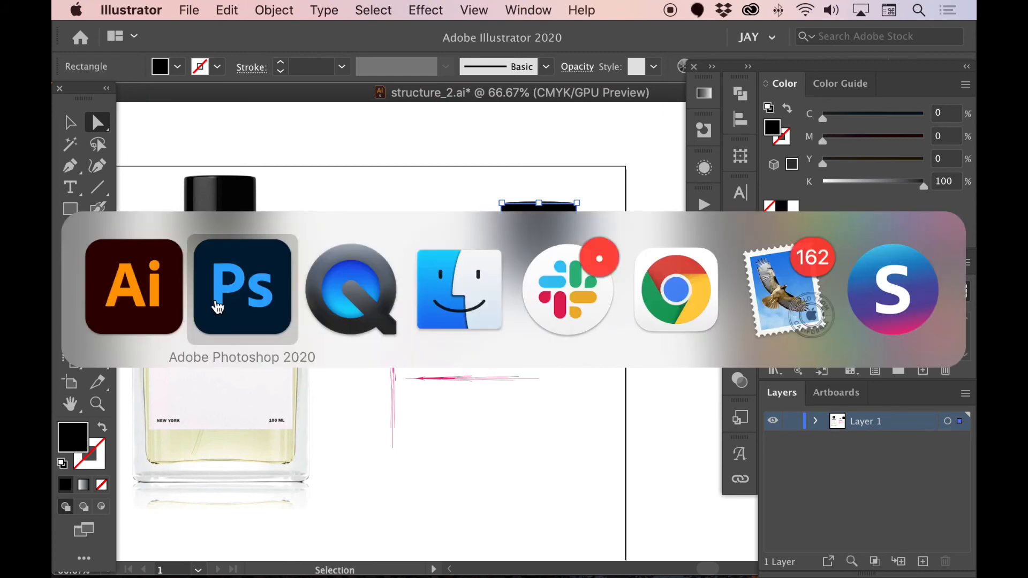
pyautogui.scroll(3, 859, 238)
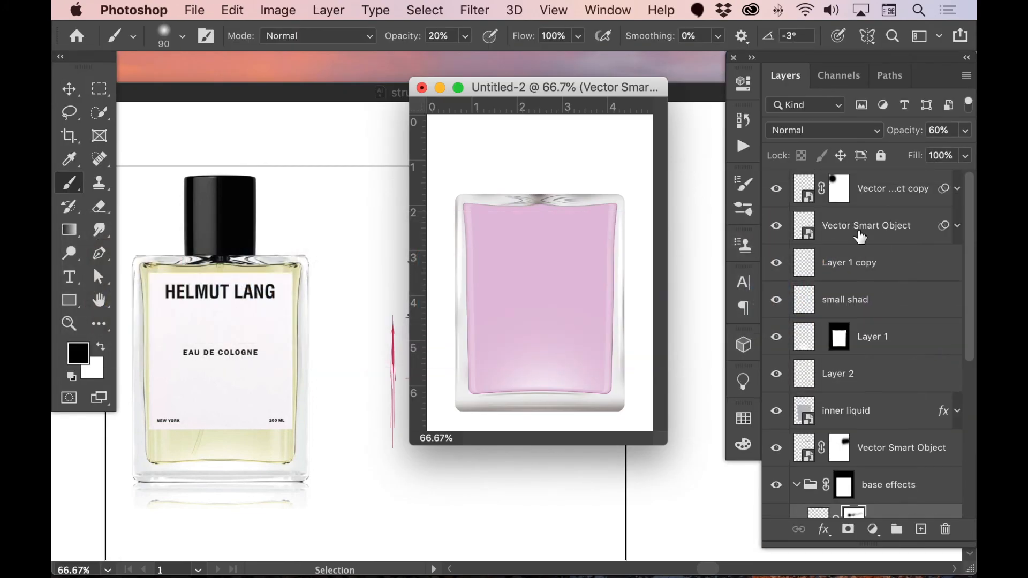
pyautogui.click(891, 188)
pyautogui.press('super+v')
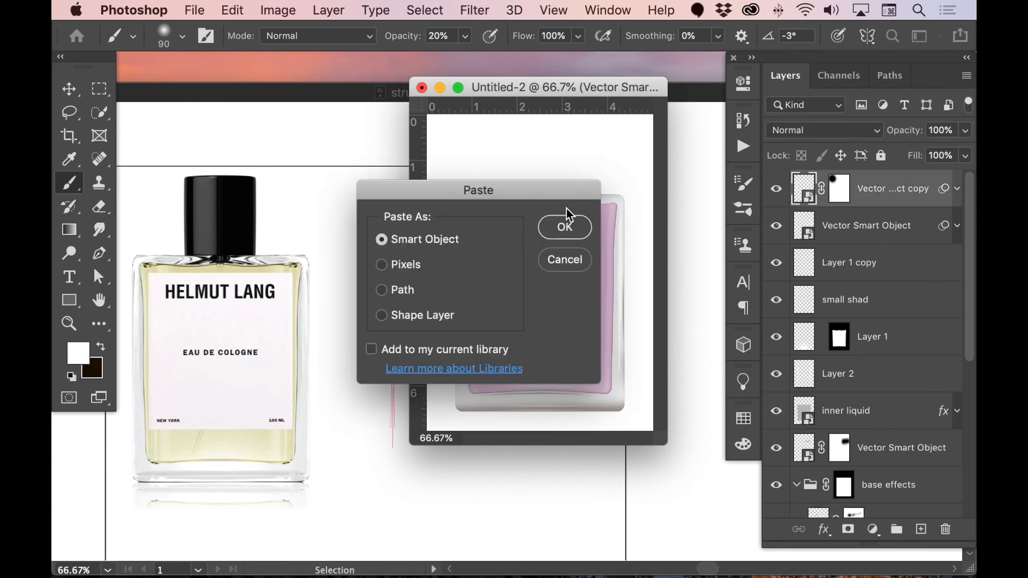
pyautogui.click(554, 240)
# Step: Position the black cap centred on the glass's top edge, toggling snapping and fine-tuning its height
pyautogui.moveTo(562, 297); pyautogui.dragTo(560, 184)
pyautogui.press('Return')
pyautogui.press('b')
pyautogui.press('v')
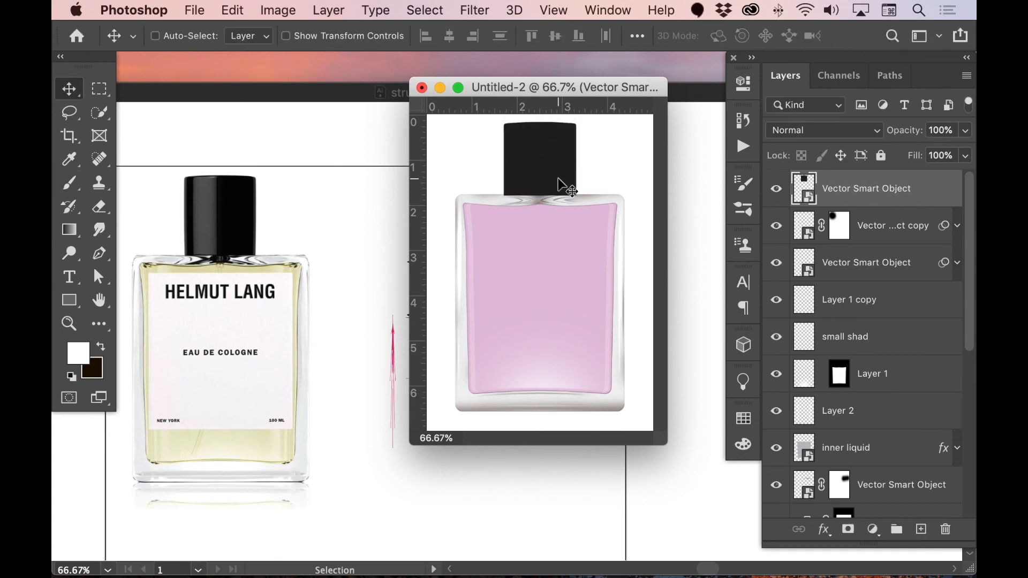
pyautogui.click(543, 12)
pyautogui.click(631, 424)
pyautogui.moveTo(543, 174)
pyautogui.mouseDown()
pyautogui.moveTo(551, 160)
pyautogui.moveTo(550, 175)
pyautogui.mouseUp()
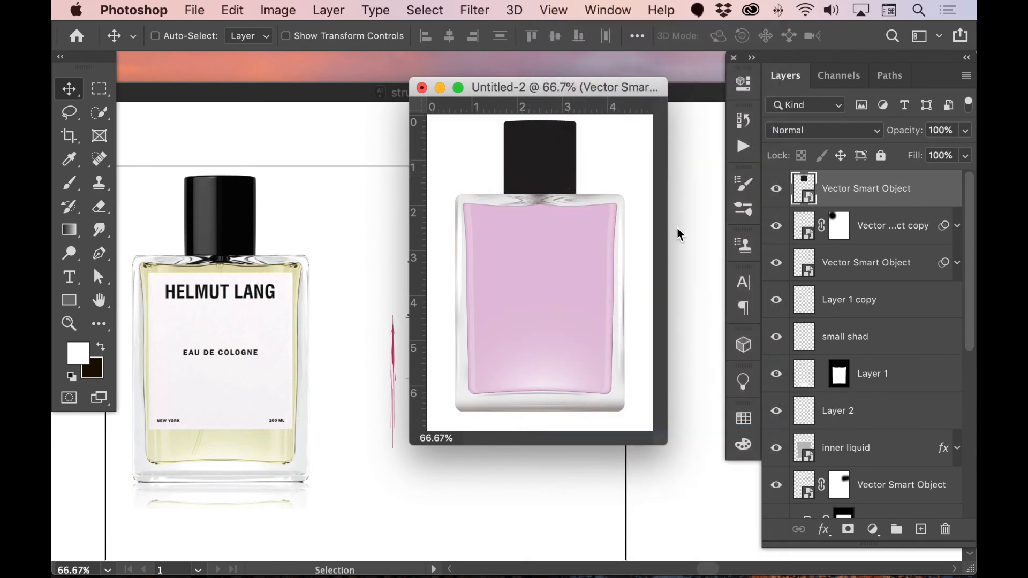
pyautogui.press('Up')
pyautogui.press('Down')
pyautogui.press('Down')
pyautogui.press('Down')
# Step: Select all layers from the cap down to base glass, try shifting them down together, and undo the last shift
pyautogui.scroll(-5, 888, 509)
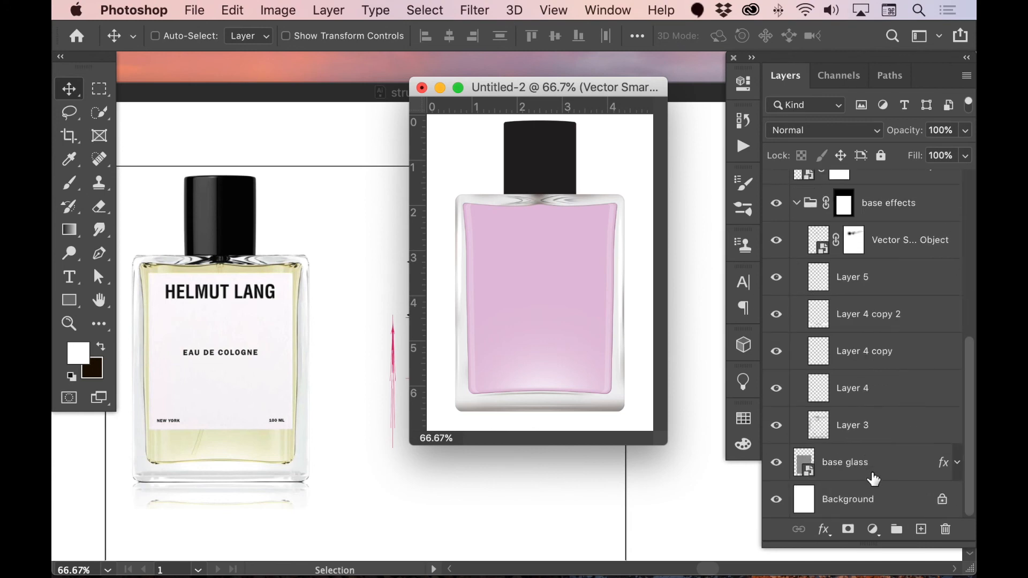
pyautogui.keyDown('shift'); pyautogui.click(873, 463); pyautogui.keyUp('shift')
pyautogui.hotkey('shift', 'Down')
pyautogui.hotkey('shift', 'Down')
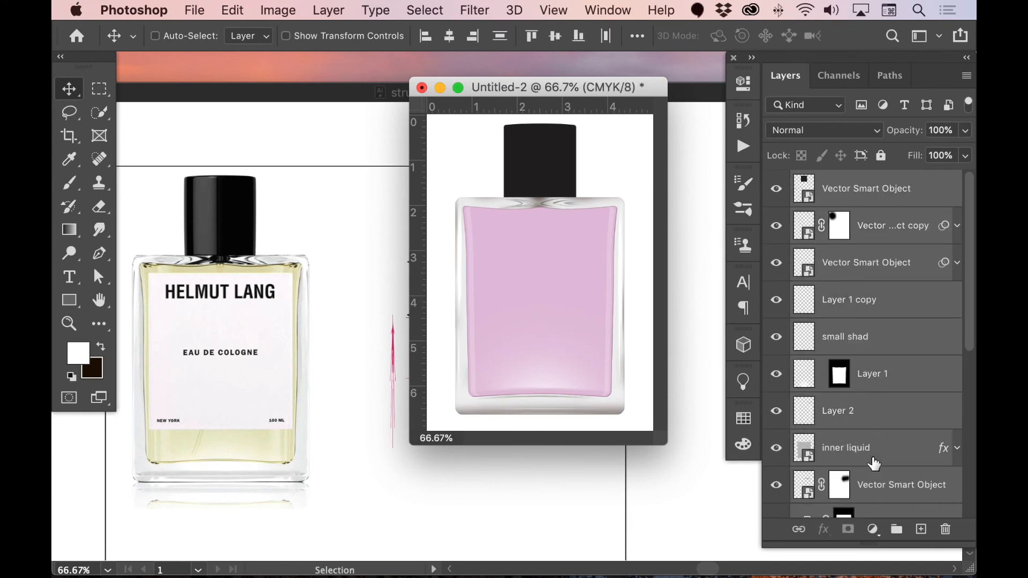
pyautogui.press('super+z')
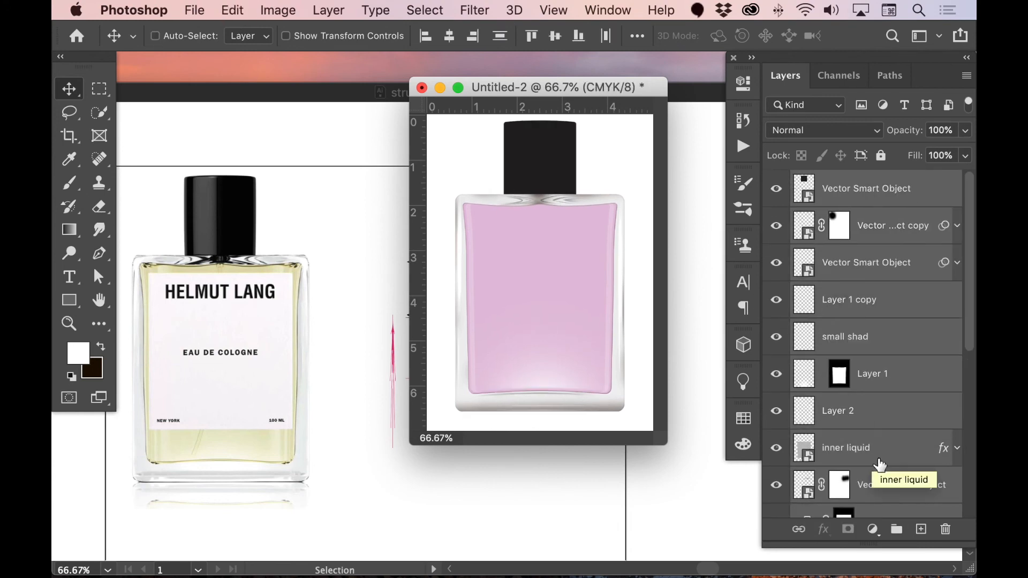
# Step: Link Layer 1 to its mask and nudge the whole selected bottle with its cap slightly down the canvas
pyautogui.click(821, 374)
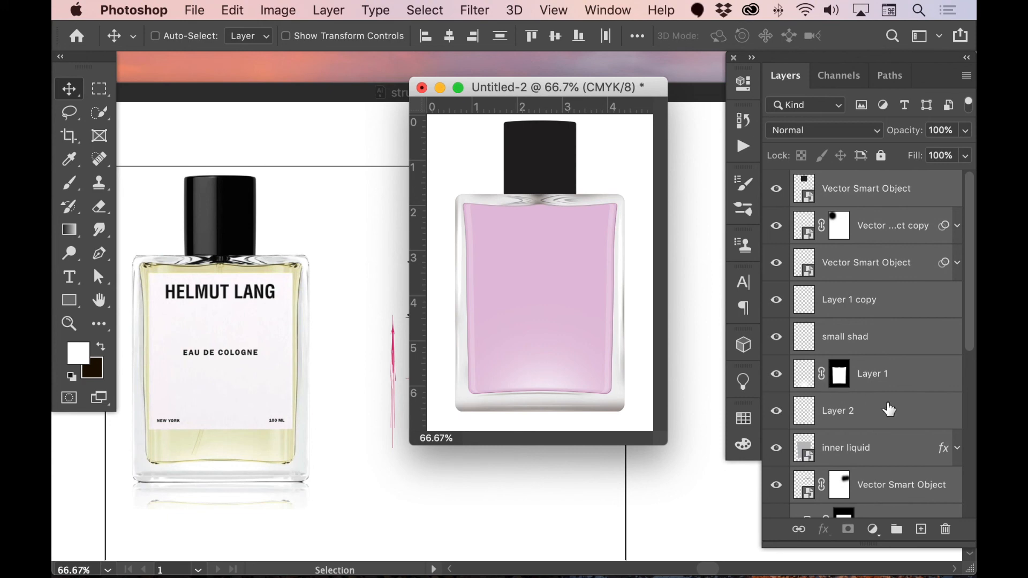
pyautogui.hotkey('shift', 'Down')
pyautogui.press('Down')
pyautogui.press('Down')
pyautogui.press('Down')
pyautogui.press('Down')
pyautogui.press('Down')
pyautogui.press('Down')
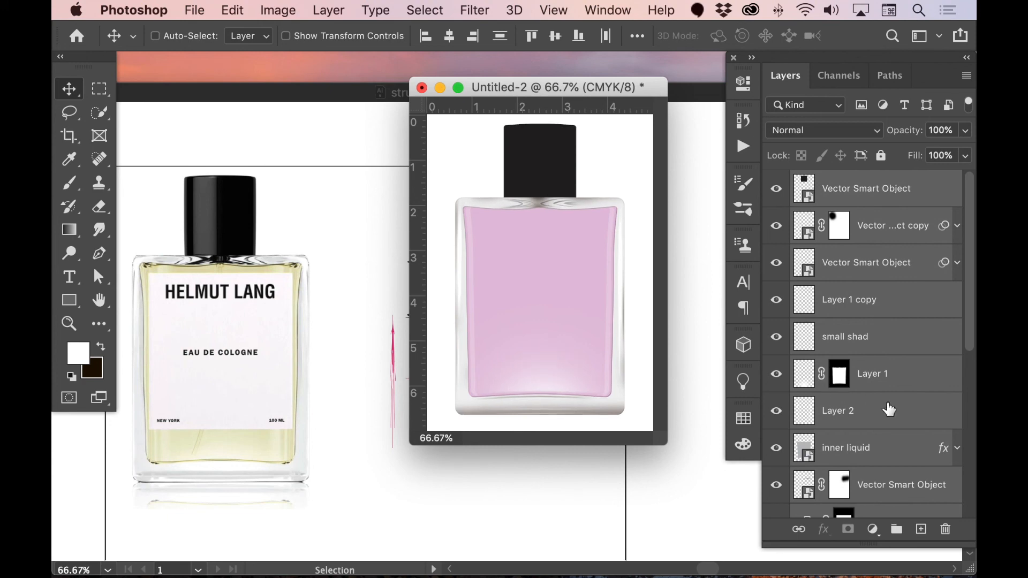
# Step: Load the cap's outline as a selection and narrow it symmetrically to about 73% width with Transform Selection
pyautogui.click(856, 188)
pyautogui.keyDown('super'); pyautogui.click(804, 183); pyautogui.keyUp('super')
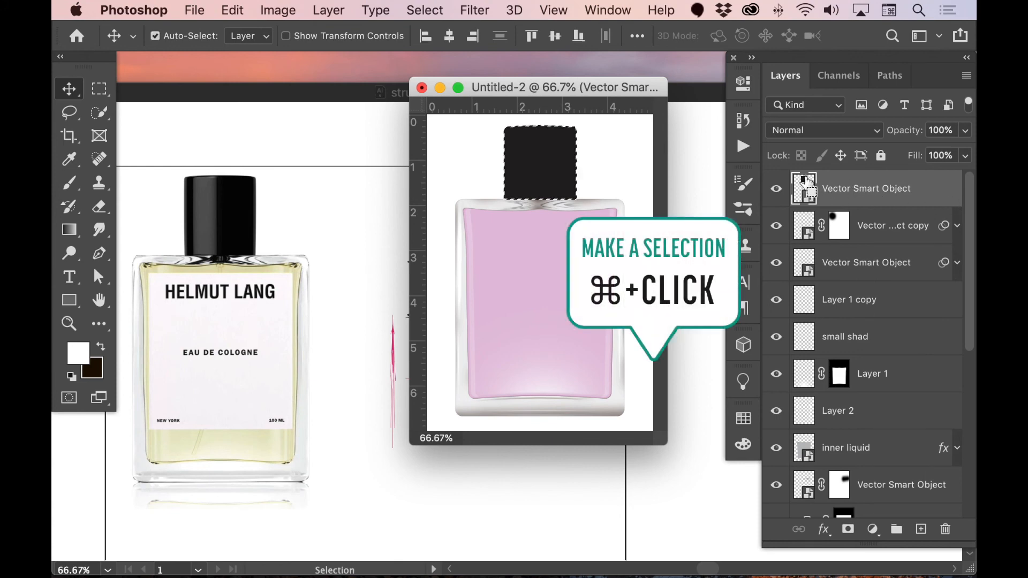
pyautogui.click(423, 11)
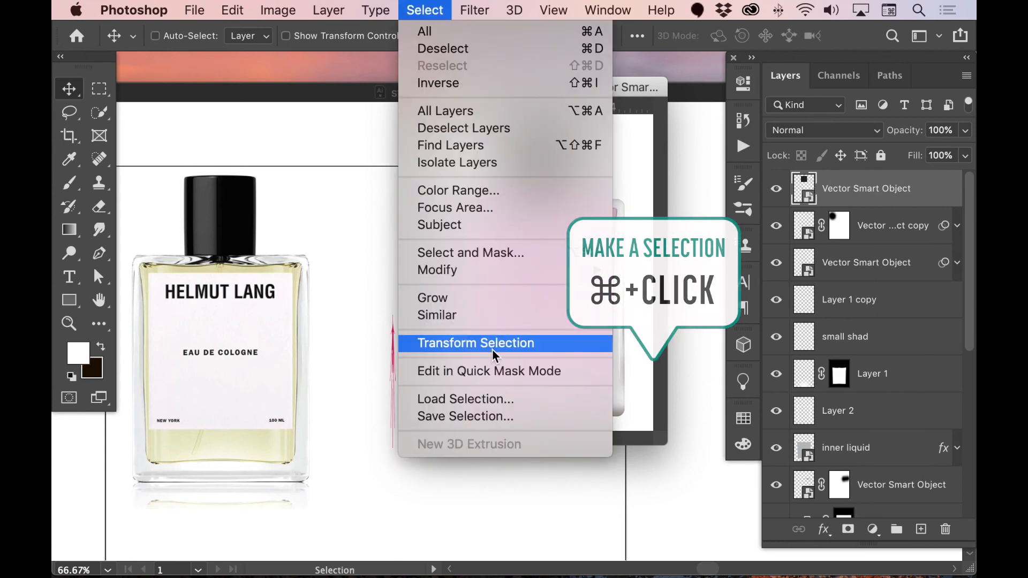
pyautogui.click(428, 344)
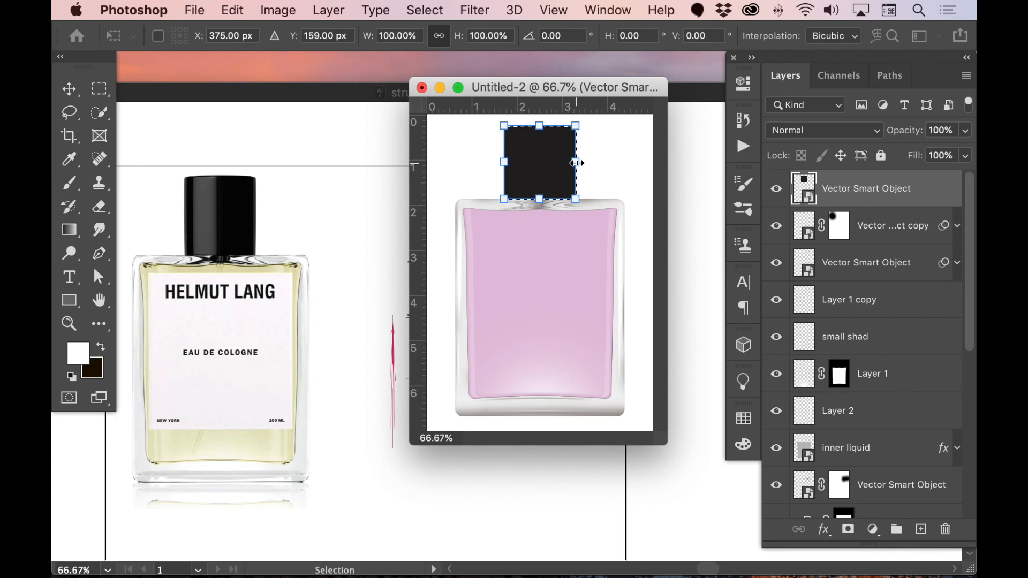
pyautogui.moveTo(577, 163); pyautogui.dragTo(566, 161)
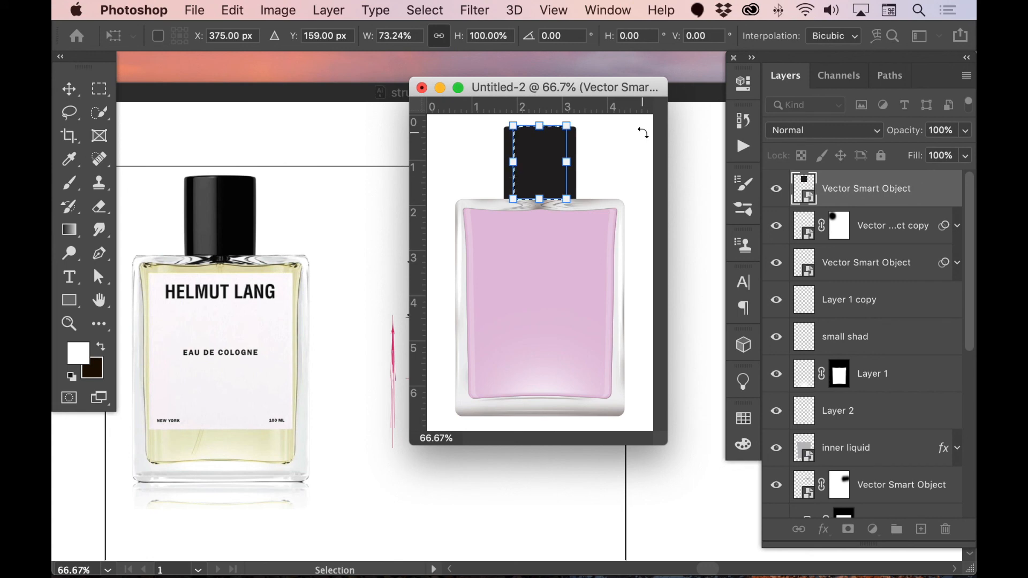
# Step: Turn snapping off and lower the top edge of the transformed cap selection slightly
pyautogui.moveTo(537, 128); pyautogui.dragTo(538, 132)
pyautogui.click(553, 11)
pyautogui.click(600, 430)
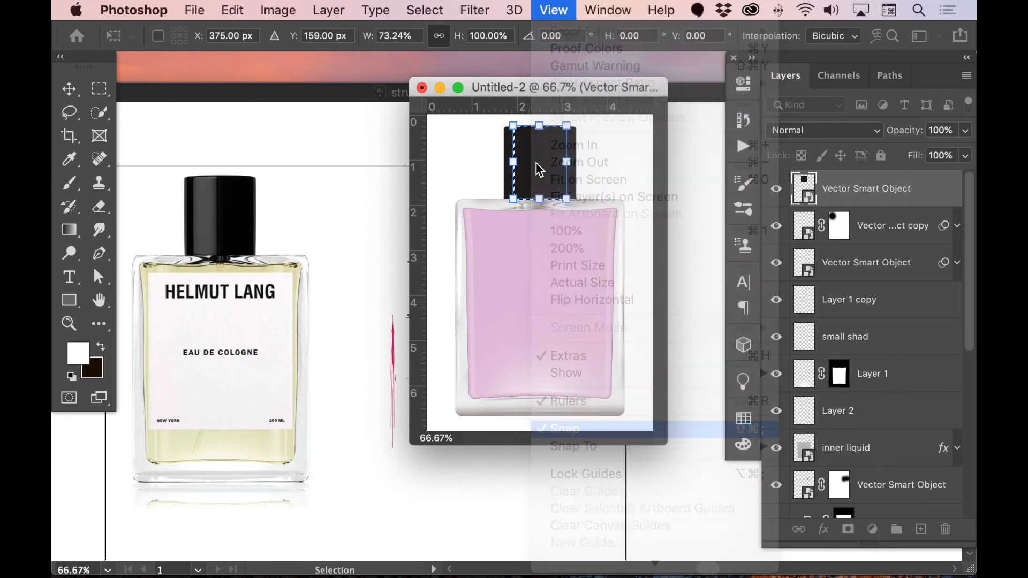
pyautogui.moveTo(540, 126); pyautogui.dragTo(542, 127)
pyautogui.press('Return')
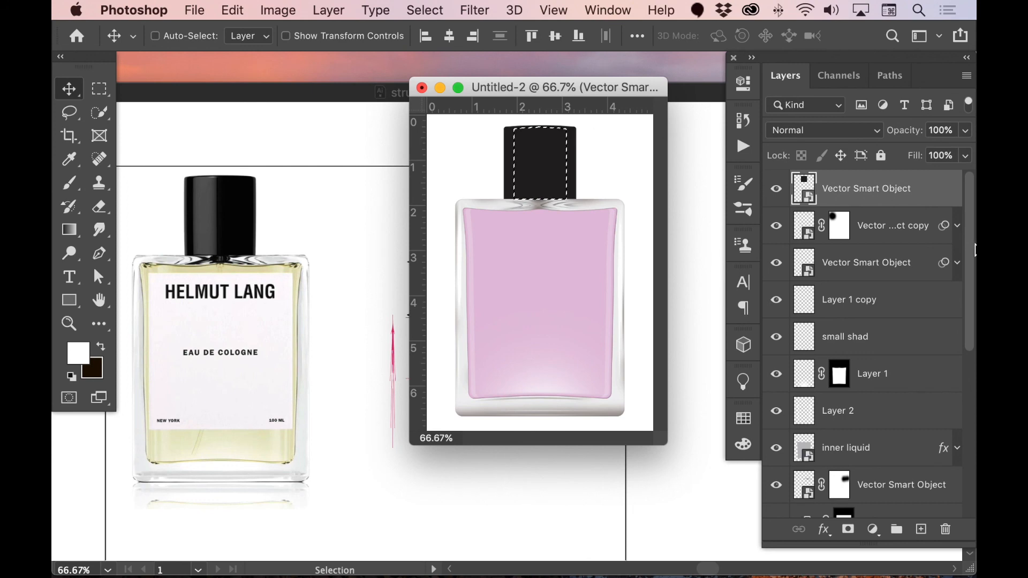
# Step: Fill the narrowed selection with white on a new layer and add a layer mask to it
pyautogui.click(923, 532)
pyautogui.press('super+BackSpace')
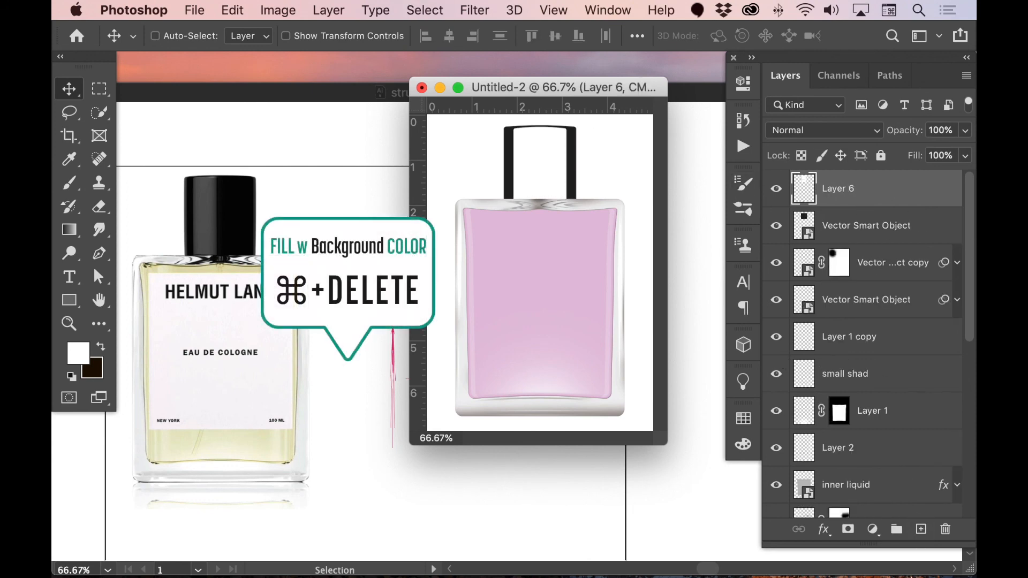
pyautogui.click(848, 530)
pyautogui.press('x')
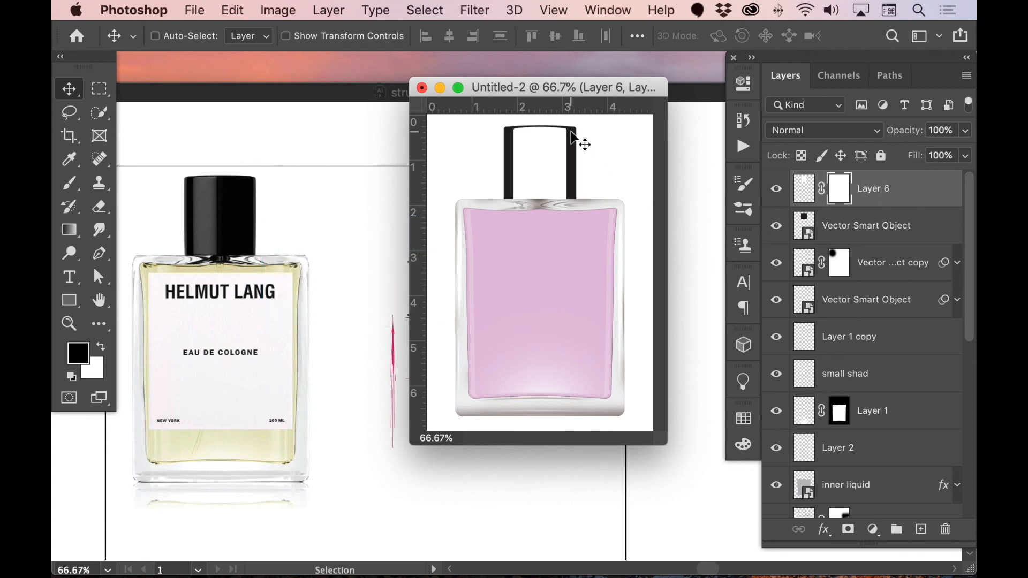
# Step: Select the right half of the white cap shape with a rectangular marquee, delete it from Layer 6, and deselect
pyautogui.press('m')
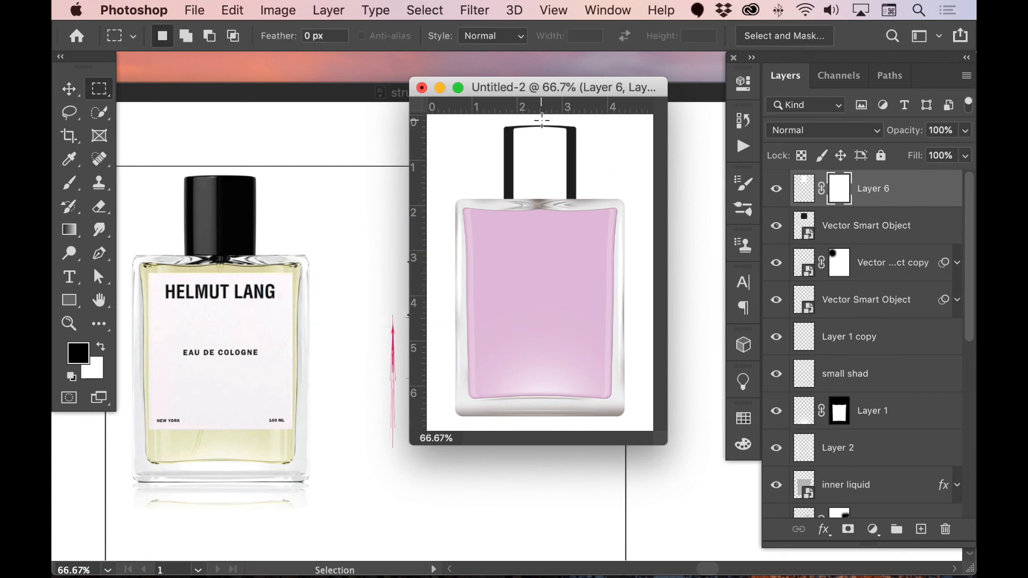
pyautogui.moveTo(537, 121); pyautogui.dragTo(580, 210)
pyautogui.click(804, 188)
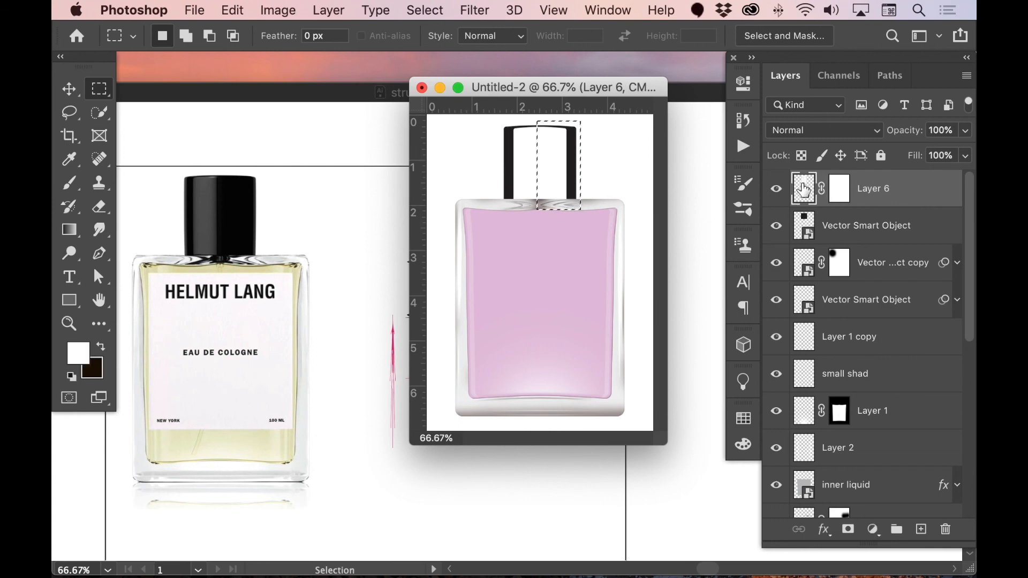
pyautogui.press('super+BackSpace')
pyautogui.press('super+d')
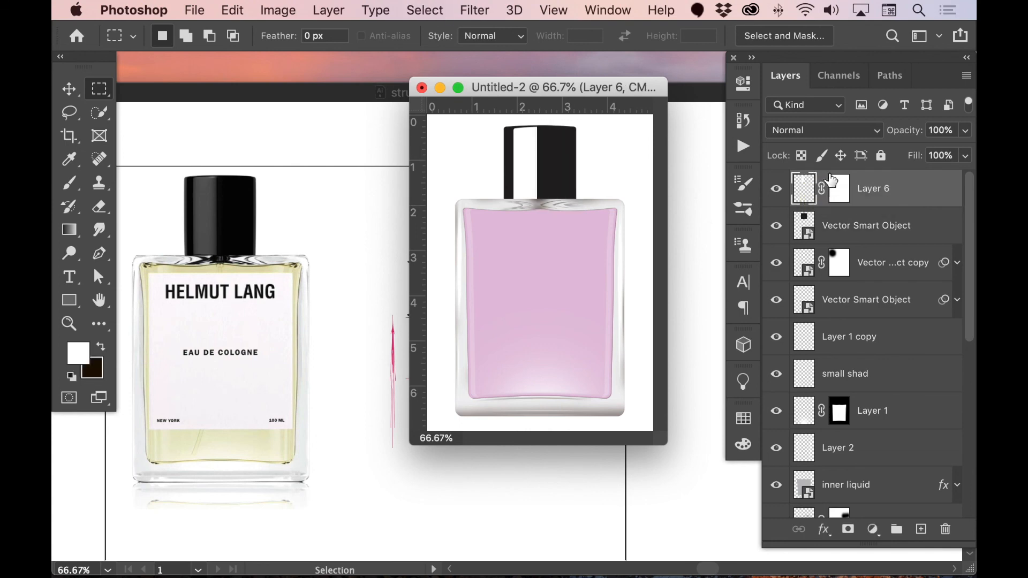
# Step: Set the white cap highlight's opacity to 47% and unlink Layer 6 from its mask
pyautogui.click(839, 192)
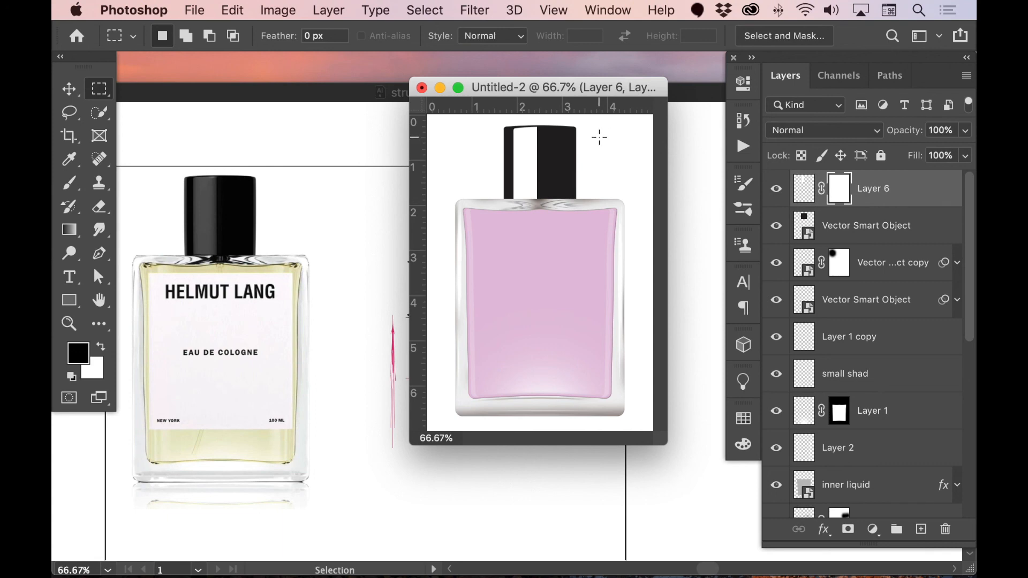
pyautogui.moveTo(912, 131); pyautogui.dragTo(863, 132)
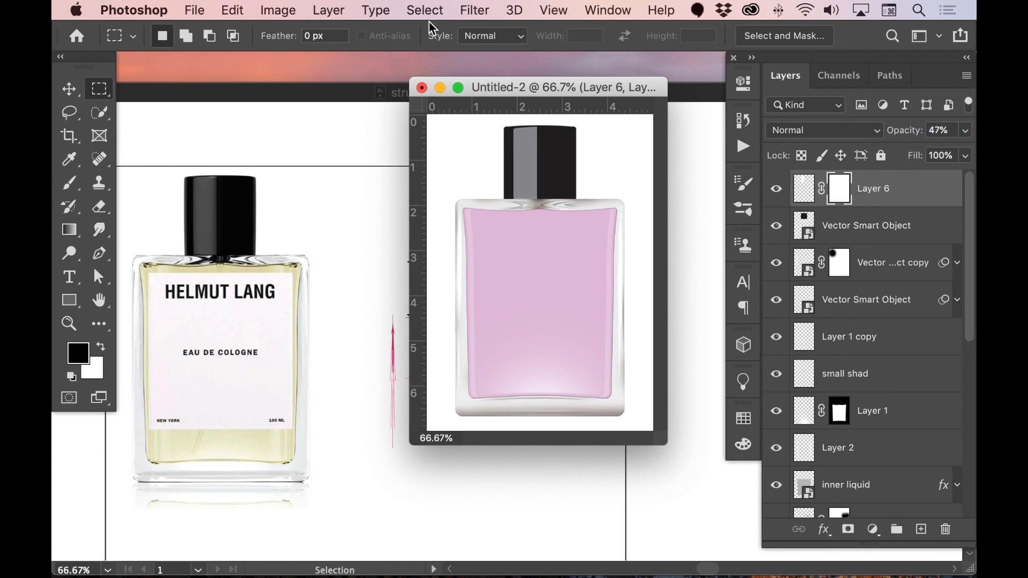
pyautogui.click(480, 14)
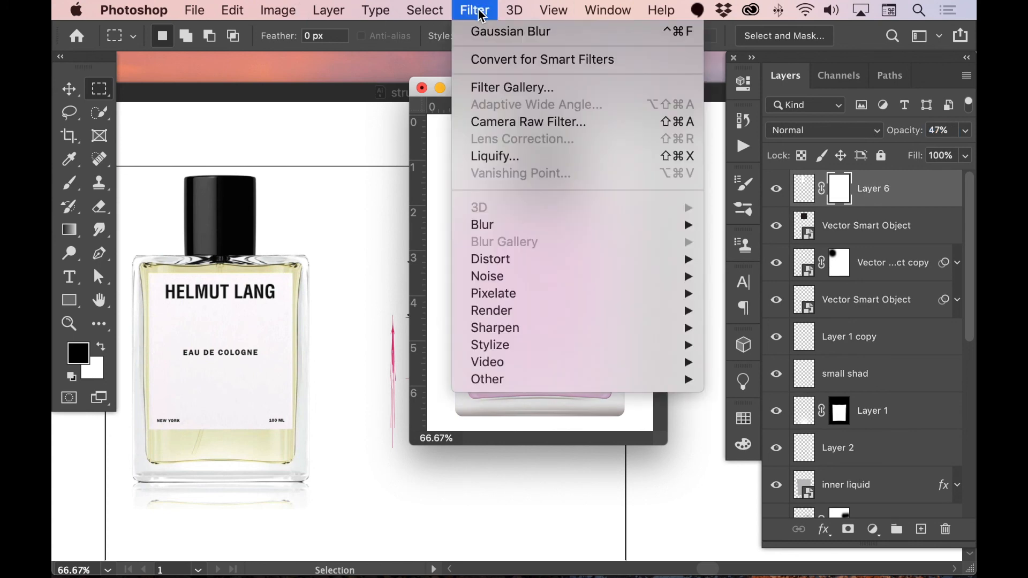
pyautogui.moveTo(508, 234)
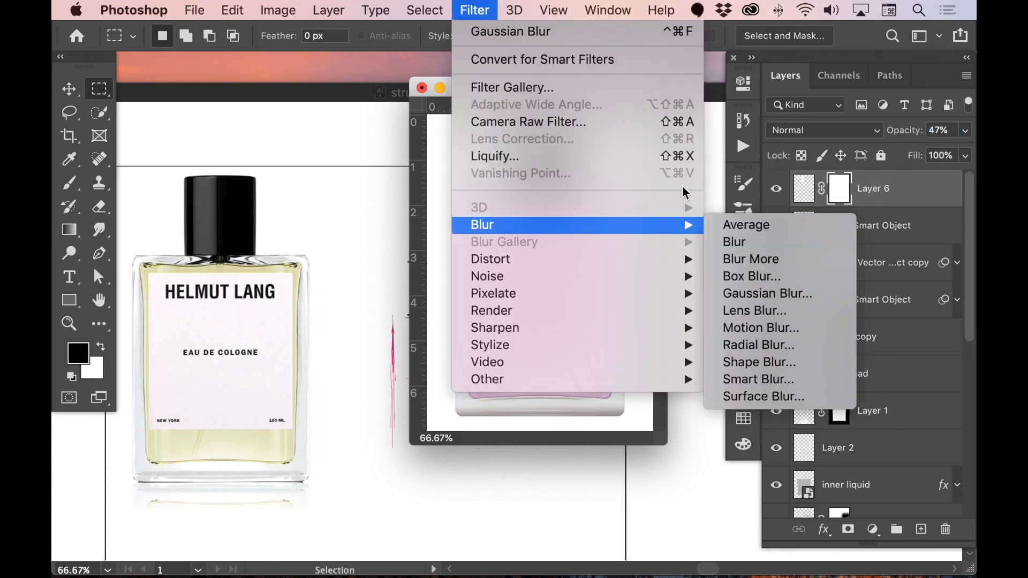
pyautogui.click(807, 193)
pyautogui.click(804, 190)
pyautogui.click(822, 188)
# Step: Apply a Motion Blur with a 0° angle and a distance of 15 pixels to the cap highlight
pyautogui.click(475, 10)
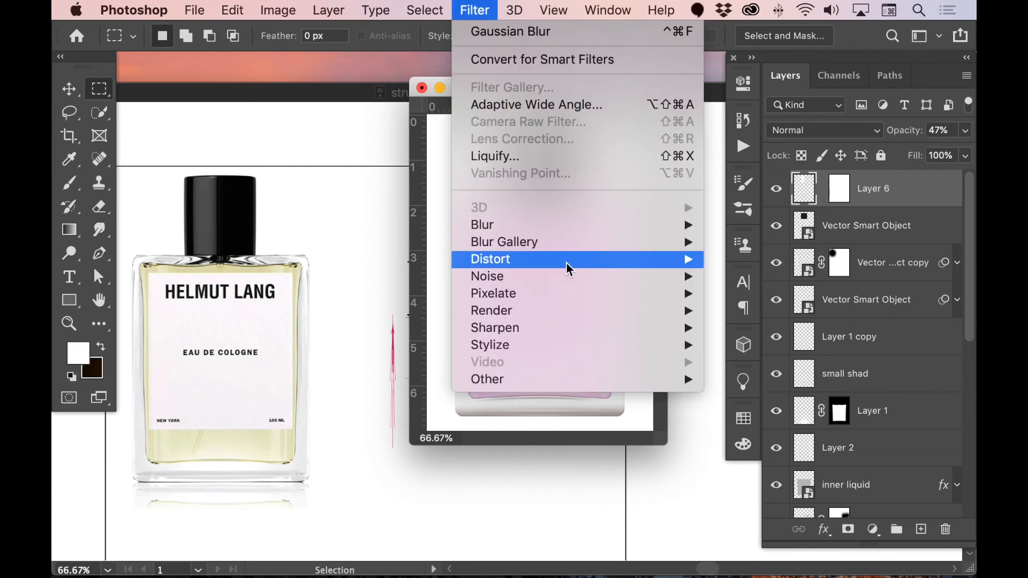
pyautogui.moveTo(555, 225)
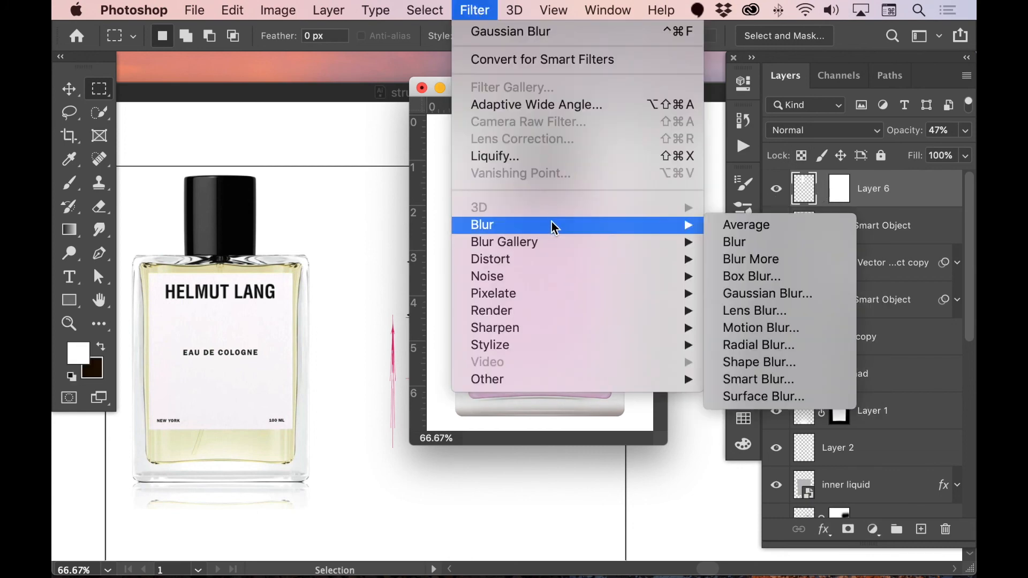
pyautogui.click(734, 327)
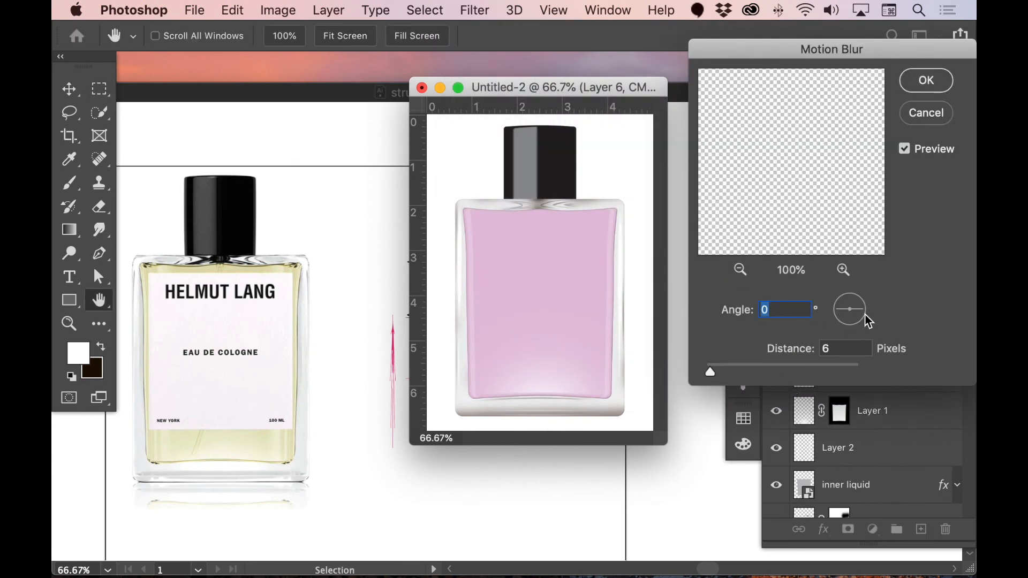
pyautogui.moveTo(715, 373); pyautogui.dragTo(720, 373)
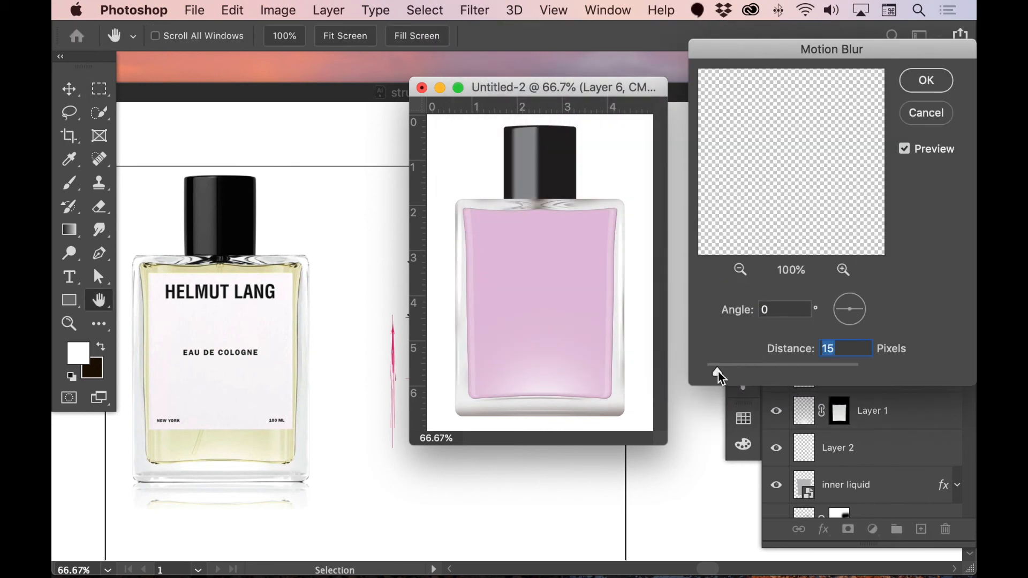
pyautogui.click(927, 81)
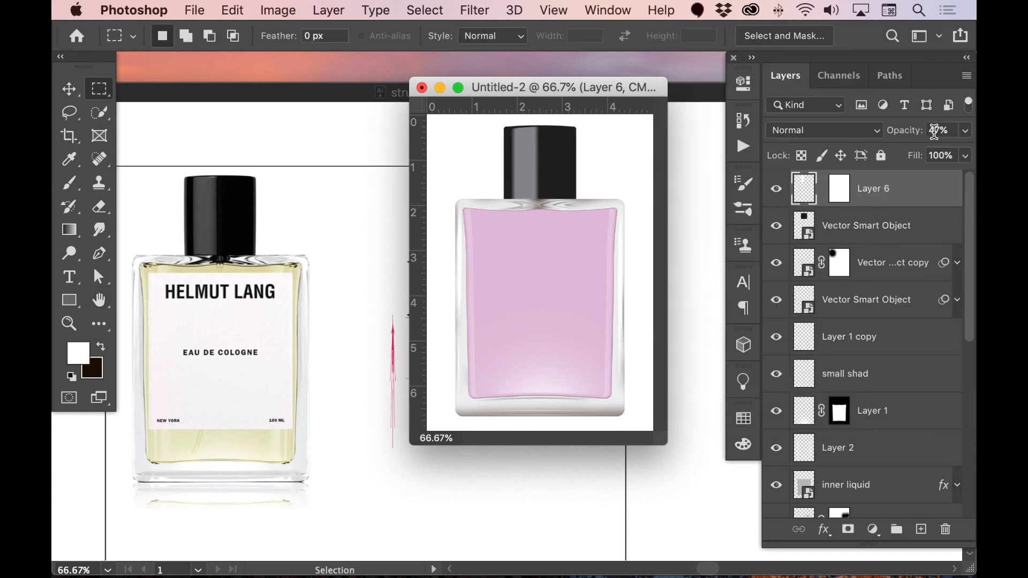
# Step: Lower the cap highlight's opacity to 23% and slightly adjust its bottom edge with Free Transform
pyautogui.moveTo(911, 139); pyautogui.dragTo(890, 140)
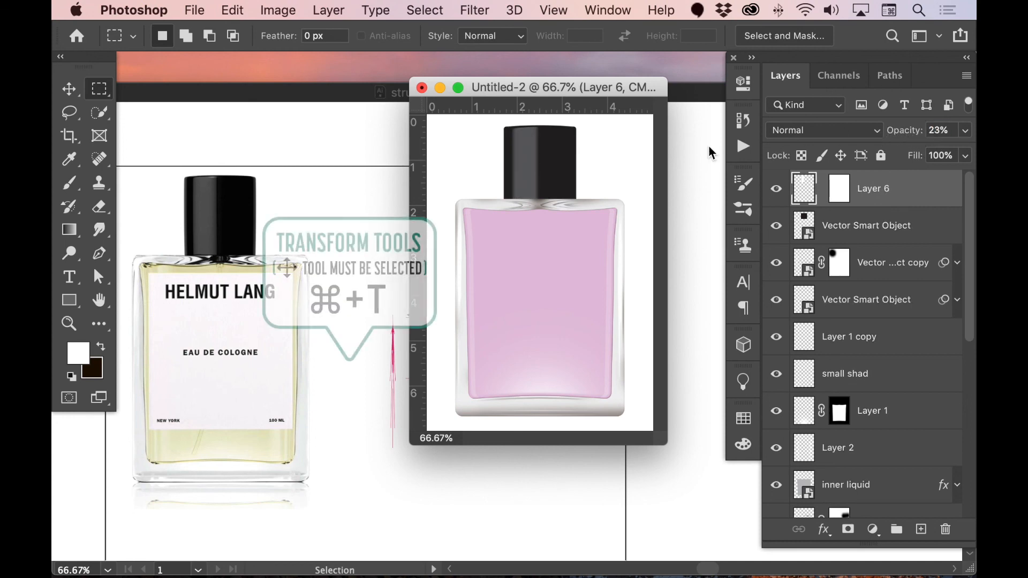
pyautogui.press('super+t')
pyautogui.moveTo(527, 201); pyautogui.dragTo(528, 200)
pyautogui.press('Return')
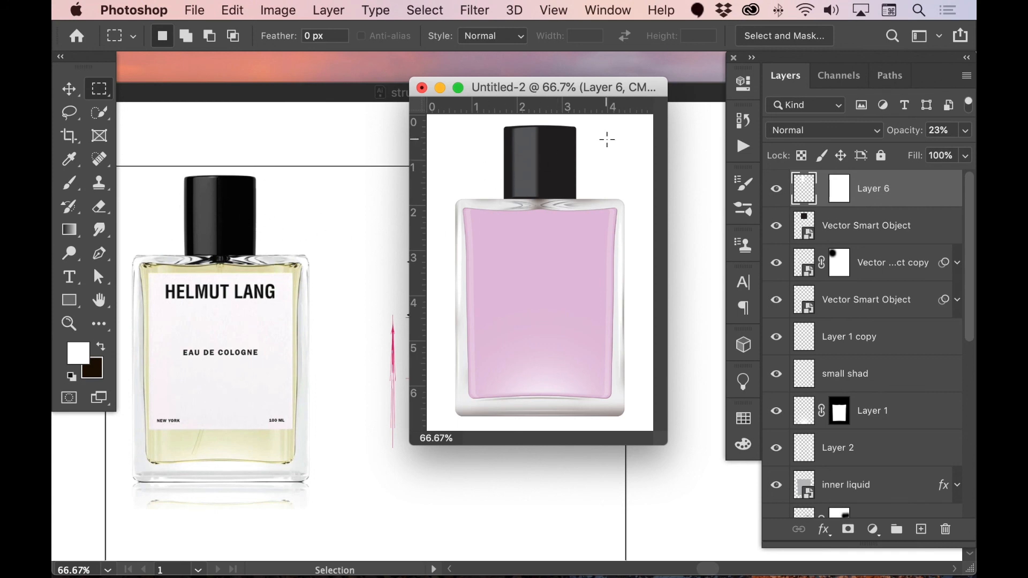
# Step: Add a layer clipped to the black cap shape and brush a soft white highlight at 20% opacity down the cap's right edge
pyautogui.press('b')
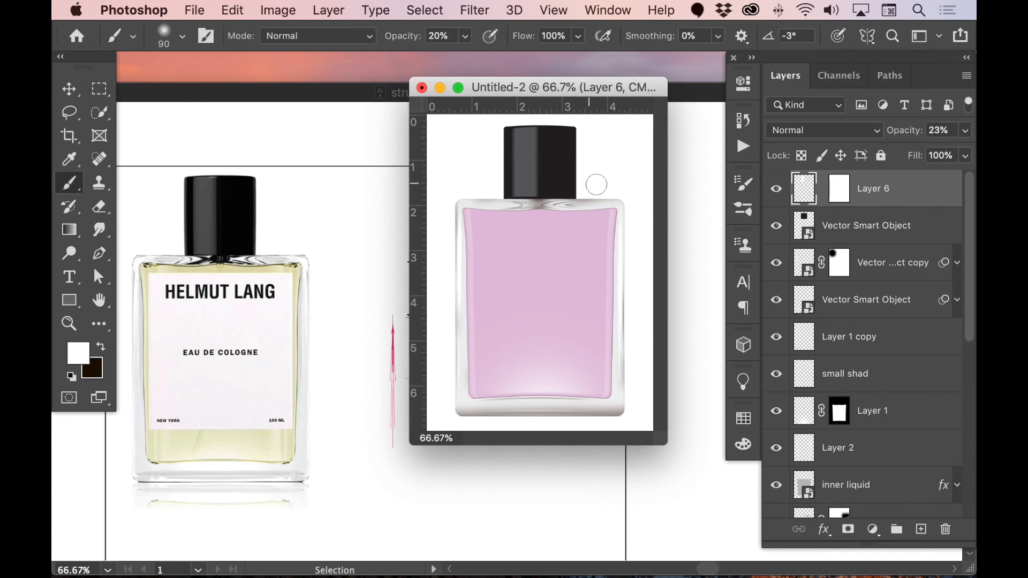
pyautogui.click(860, 224)
pyautogui.click(921, 530)
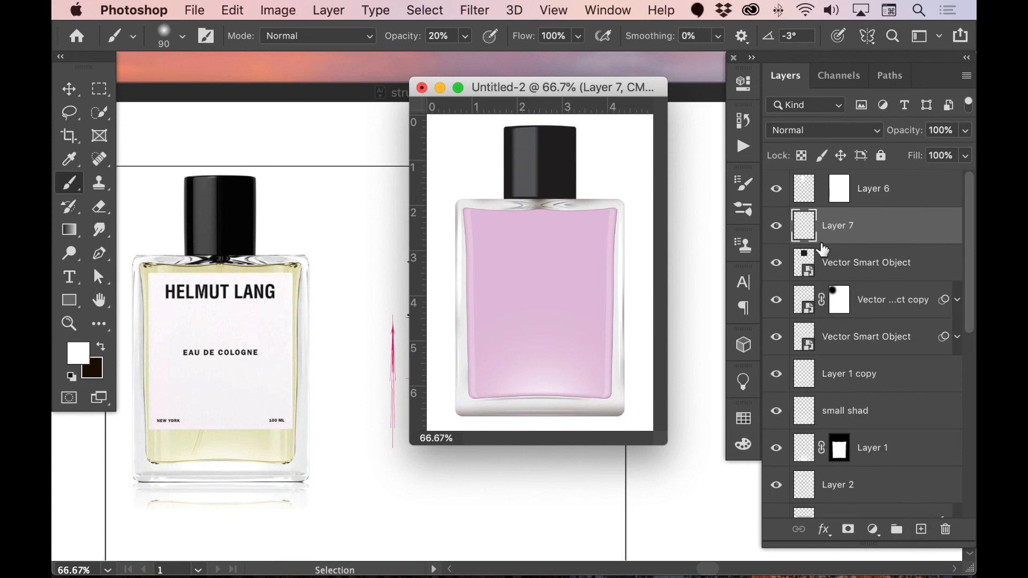
pyautogui.keyDown('alt'); pyautogui.click(815, 238); pyautogui.keyUp('alt')
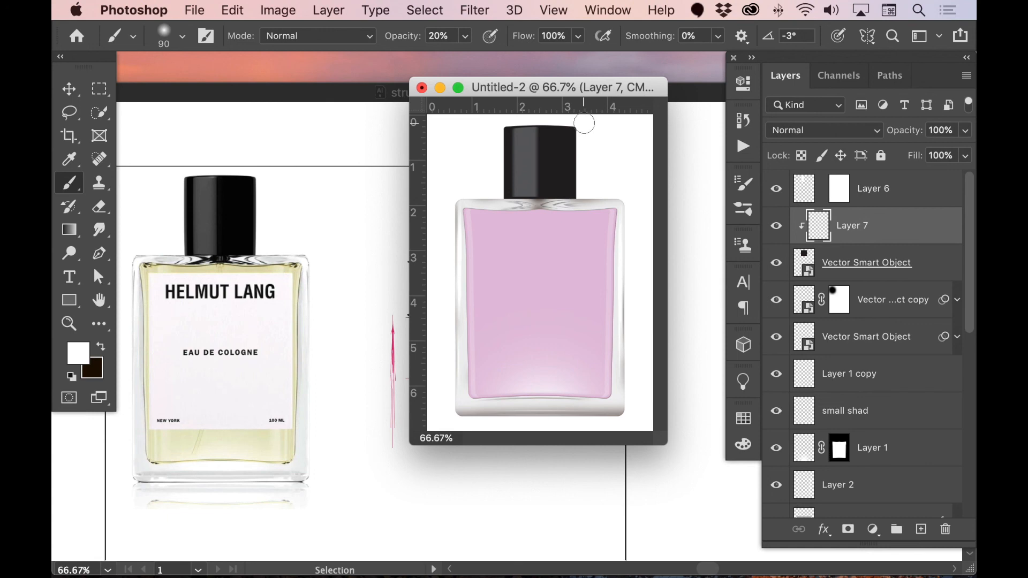
pyautogui.click(586, 125)
pyautogui.keyDown('shift'); pyautogui.click(586, 206); pyautogui.keyUp('shift')
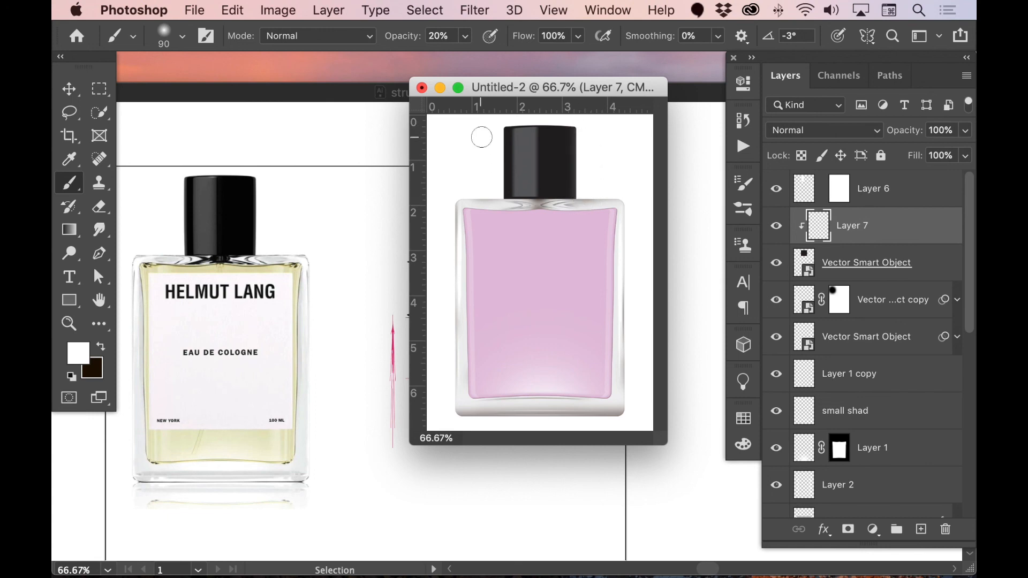
# Step: Reduce the brush size to 40 and paint a soft white highlight down the cap's left edge
pyautogui.press('[')
pyautogui.press('[')
pyautogui.press('[')
pyautogui.press('[')
pyautogui.press('[')
pyautogui.keyDown('shift'); pyautogui.click(503, 204); pyautogui.keyUp('shift')
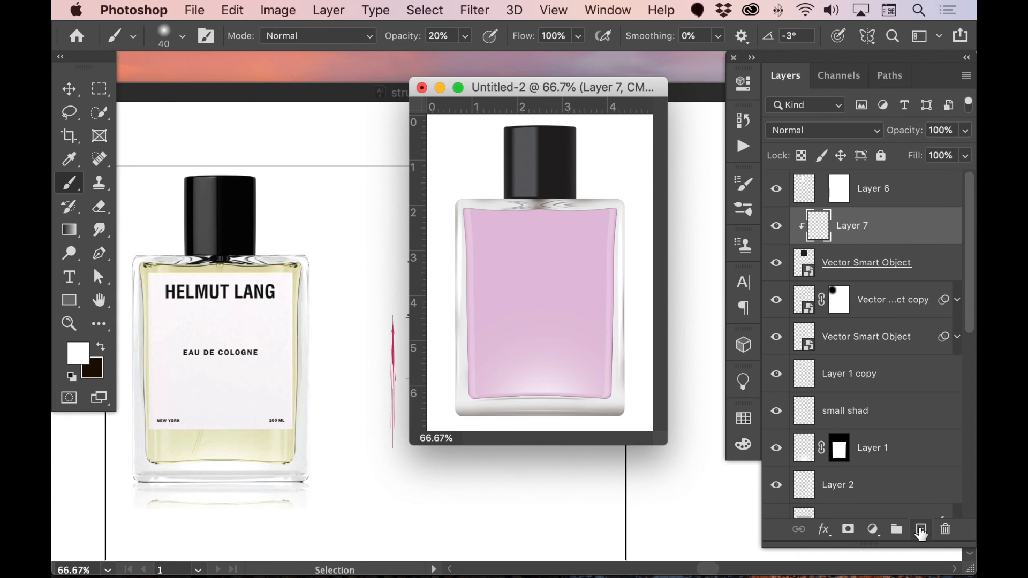
# Step: Add a new layer above the cap highlights and dab a soft white spot on the cap with a size 60 brush at 50% opacity
pyautogui.click(921, 530)
pyautogui.press('m')
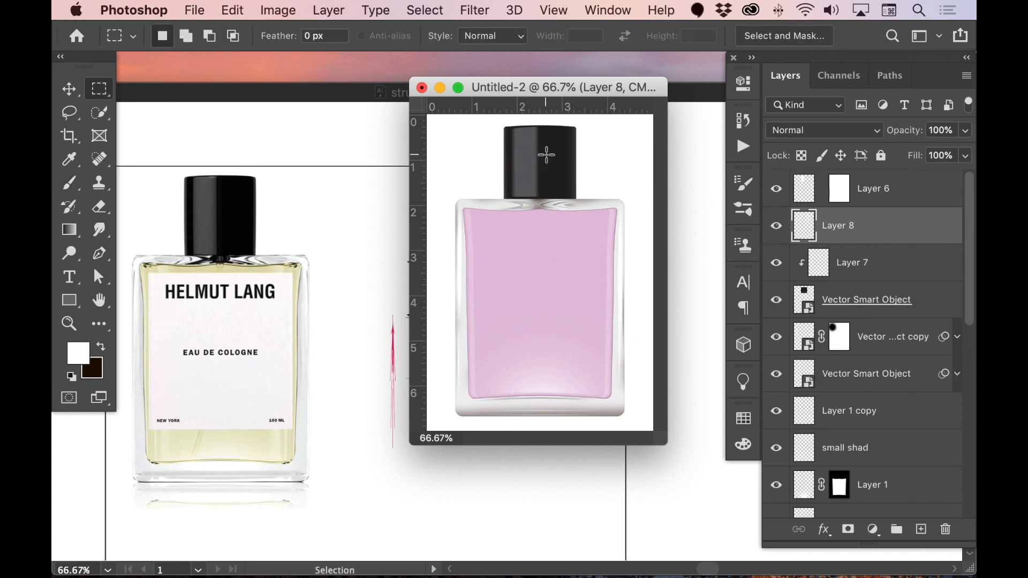
pyautogui.press('b')
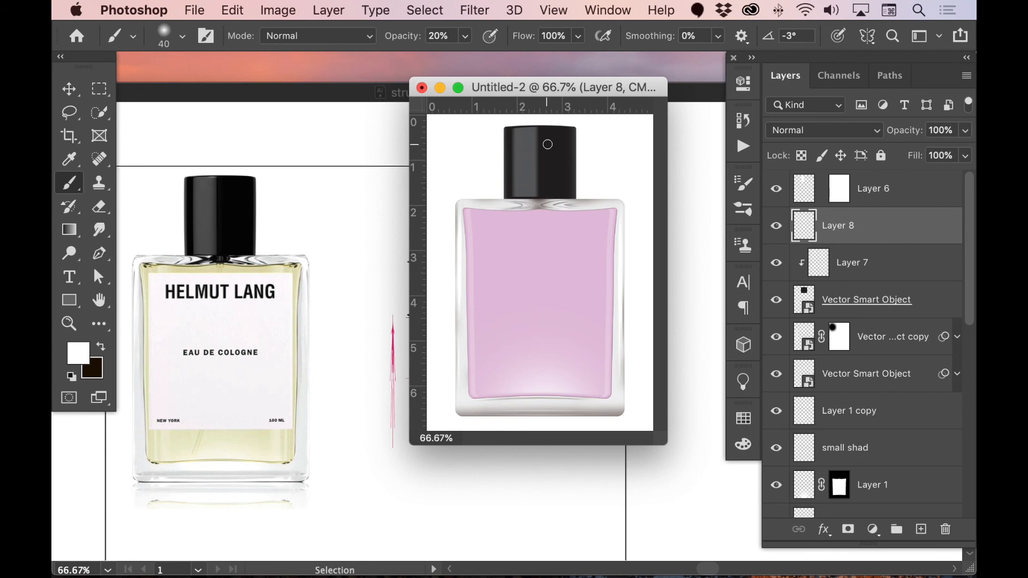
pyautogui.press('5')
pyautogui.press(']')
pyautogui.click(549, 151)
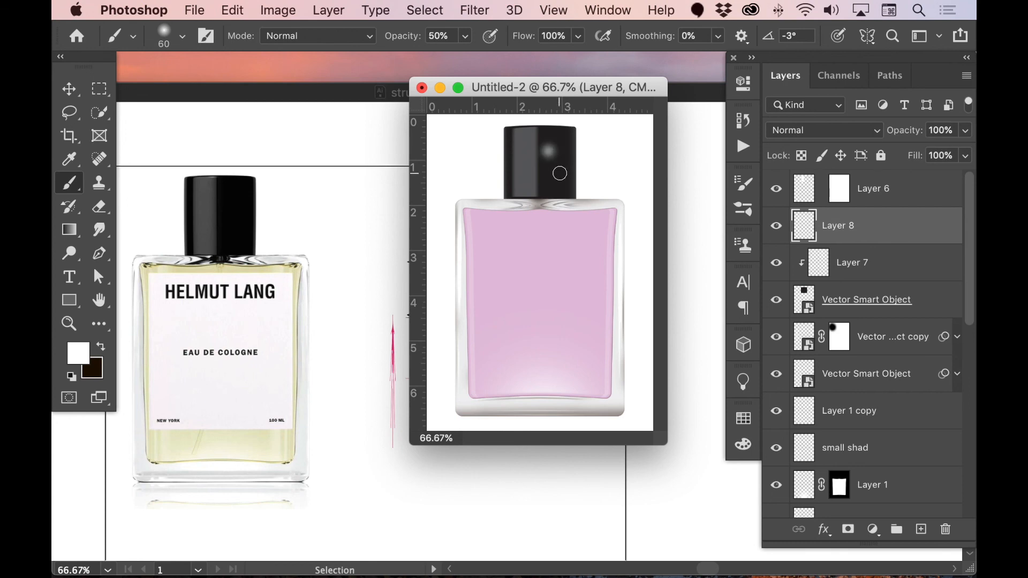
# Step: Flatten the white spot into a thin horizontal glint with Free Transform and move it to the cap's top edge
pyautogui.hotkey('ctrl', 't')
pyautogui.moveTo(550, 162); pyautogui.dragTo(556, 140)
pyautogui.press('Return')
pyautogui.press('v')
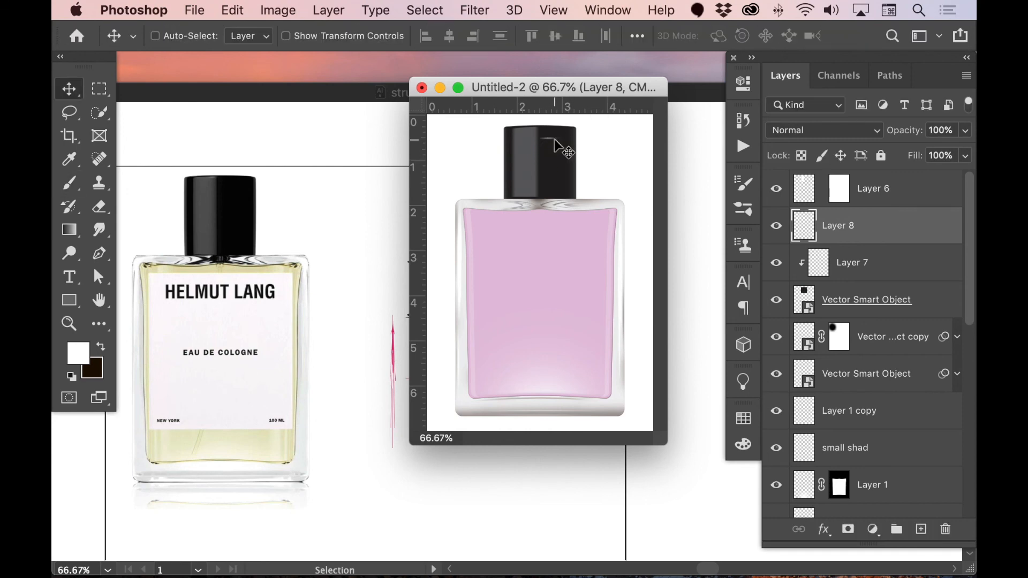
pyautogui.moveTo(556, 148); pyautogui.dragTo(544, 138)
pyautogui.press('a')
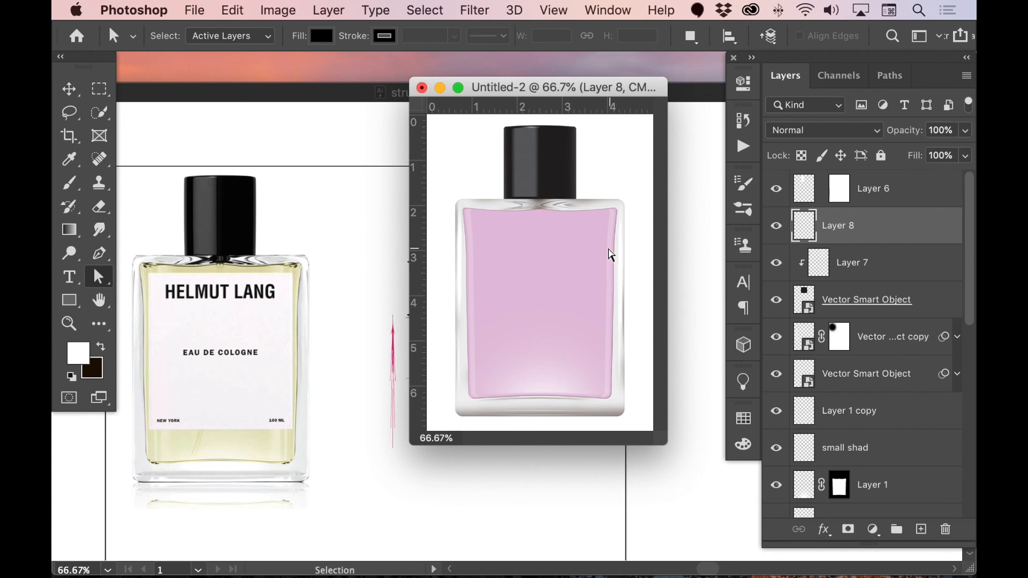